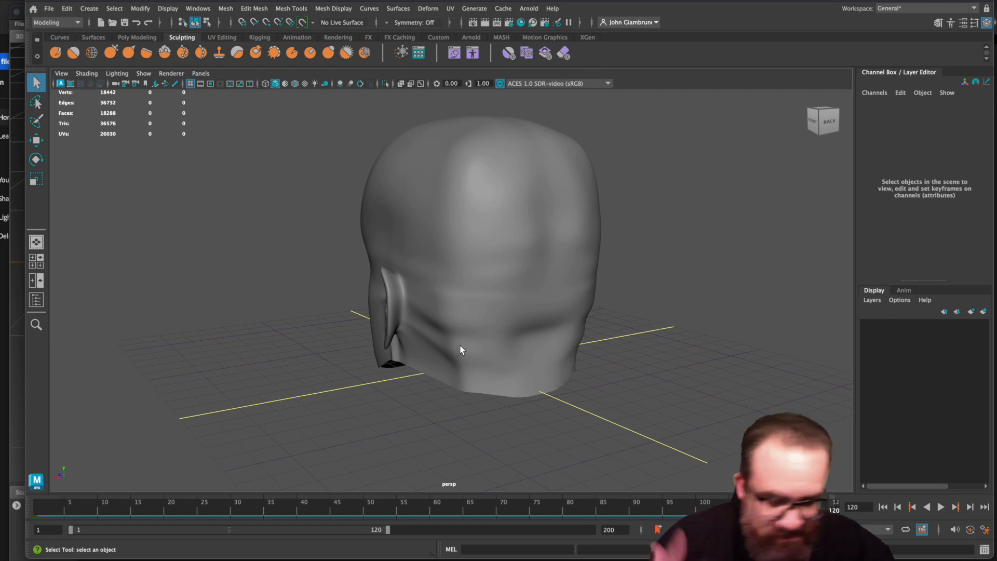
Step: Examine the head model from the back, sides, front and around the ear to check its overall shape
left_click_drag(467, 332, 535, 319, "alt")
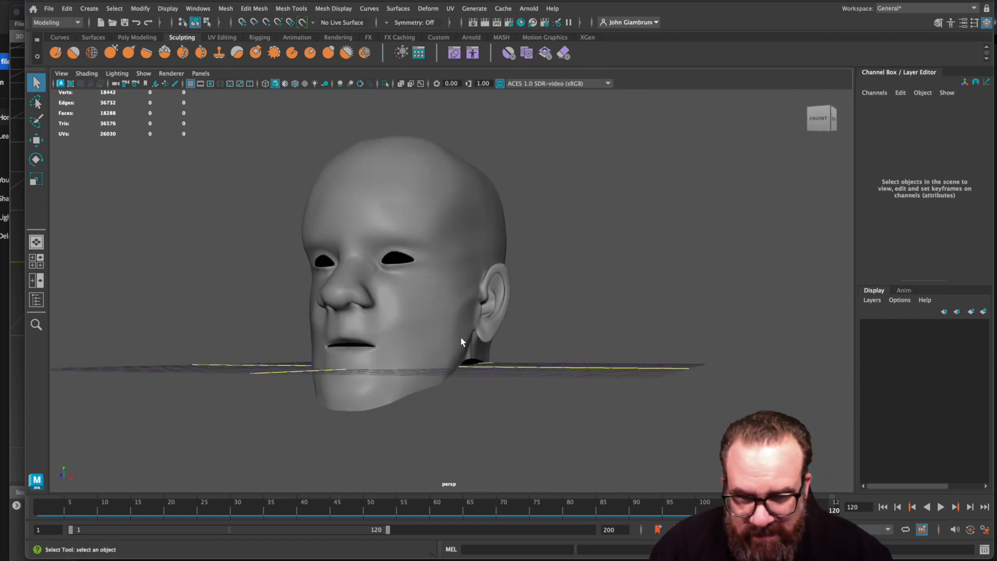
scroll(467, 339, "up", 5)
left_click_drag(473, 341, 447, 344, "alt")
scroll(509, 322, "up", 3)
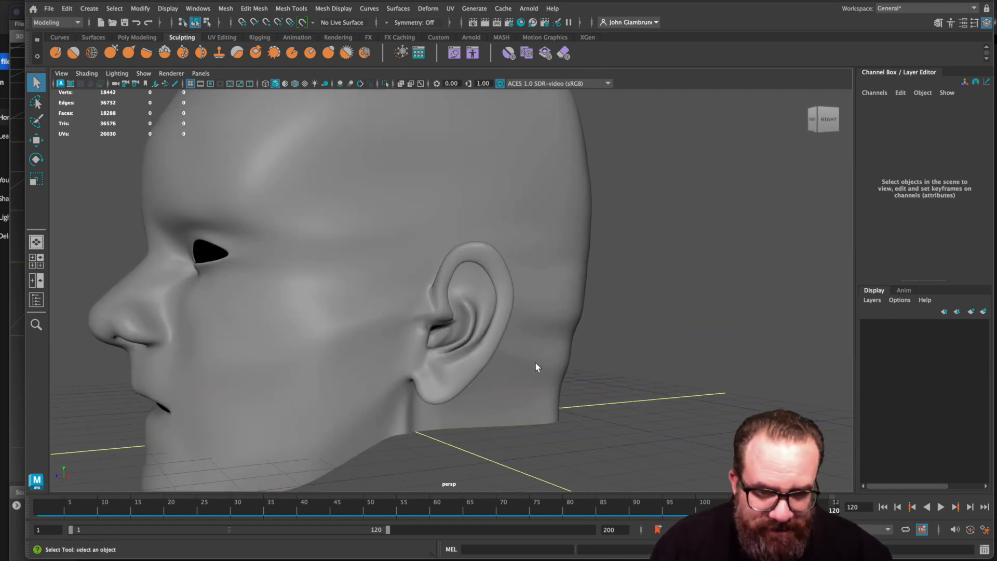
left_click_drag(534, 365, 501, 369, "alt")
scroll(506, 305, "down", 5)
left_click_drag(506, 306, 421, 254, "alt")
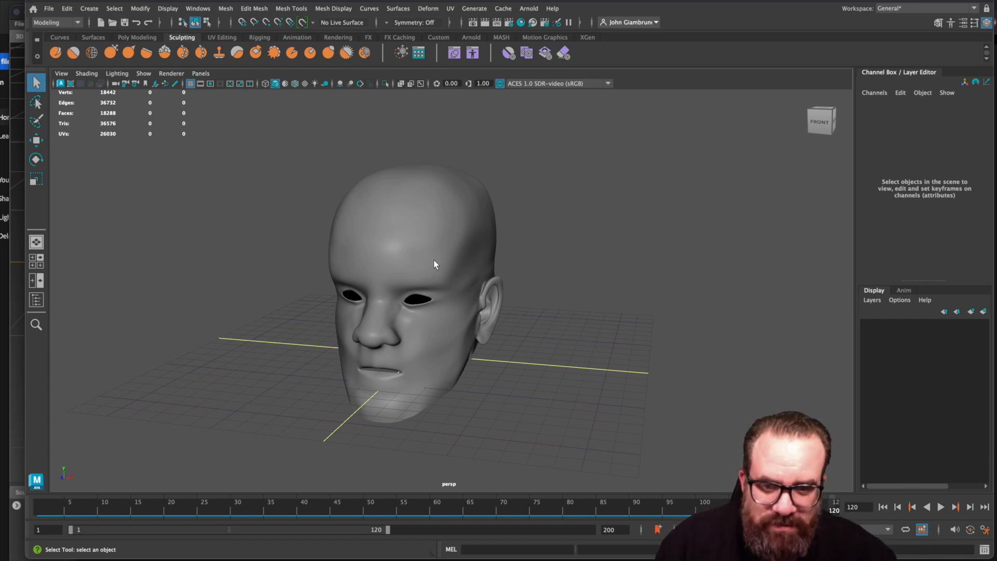
scroll(456, 294, "up", 6)
left_click_drag(462, 297, 296, 357, "alt")
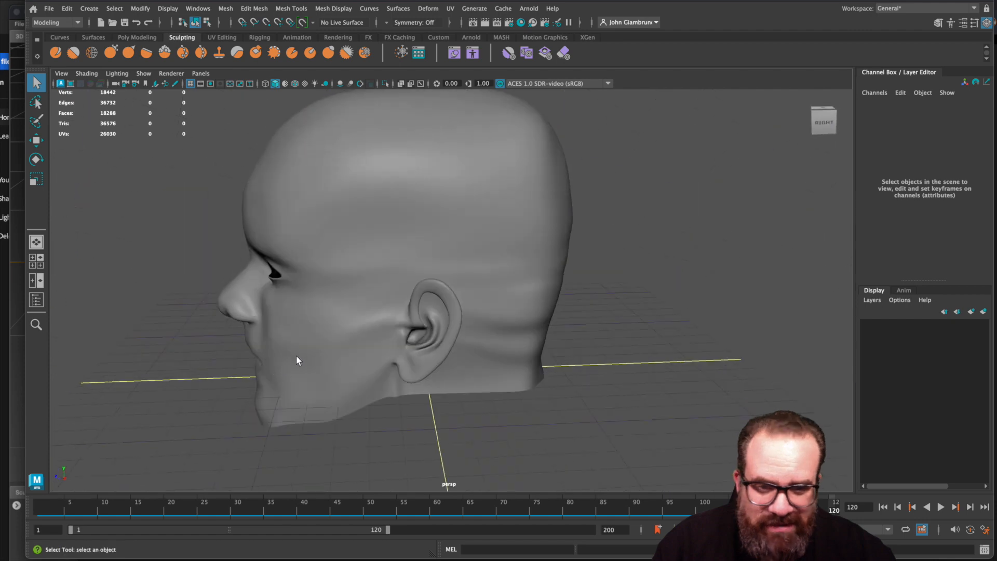
left_click_drag(473, 323, 340, 284, "alt")
left_click_drag(352, 354, 340, 332, "alt")
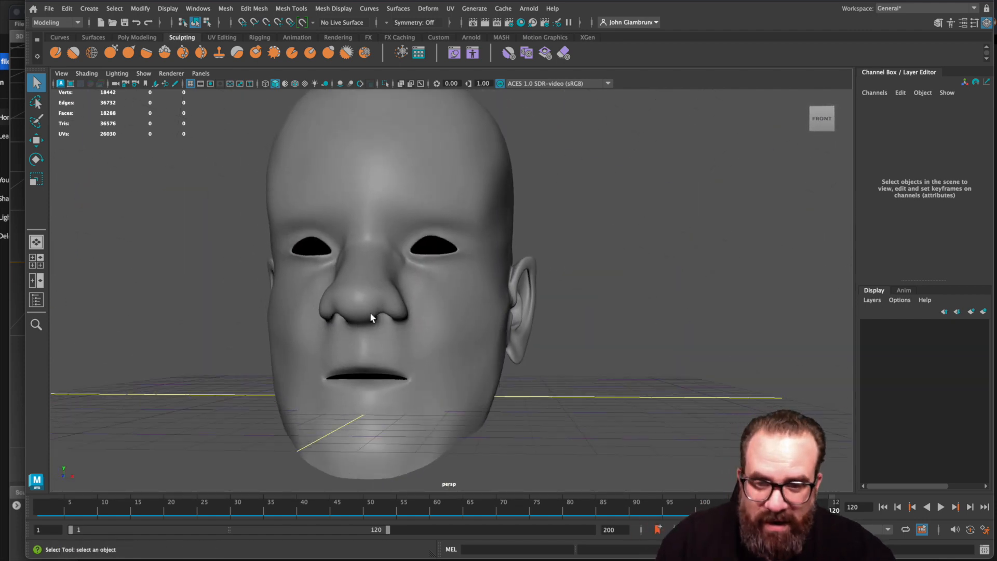
scroll(371, 313, "down", 1)
left_click_drag(370, 316, 411, 322, "alt")
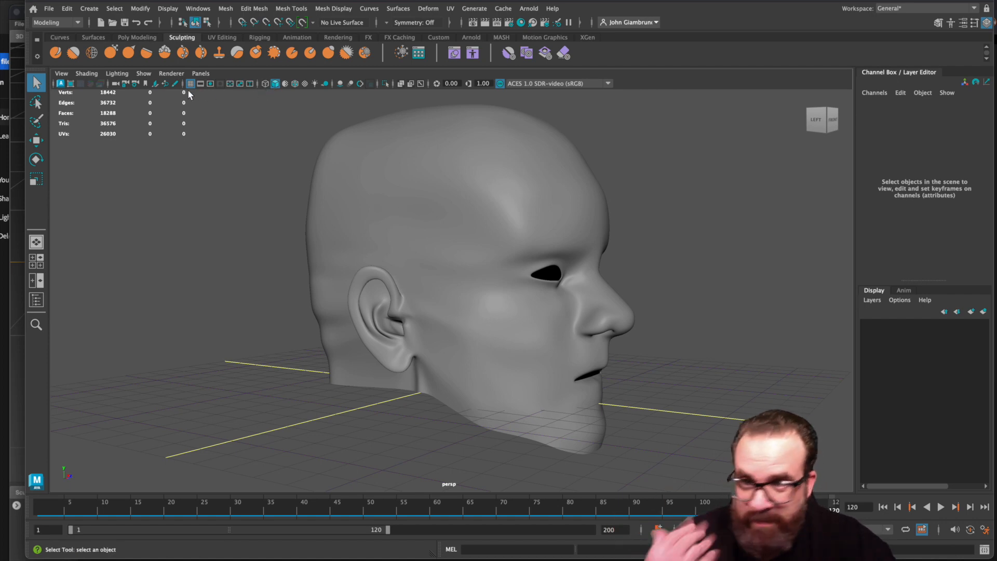
Step: Select the head mesh and check the file type in the Export Selection options without exporting
left_click(48, 8)
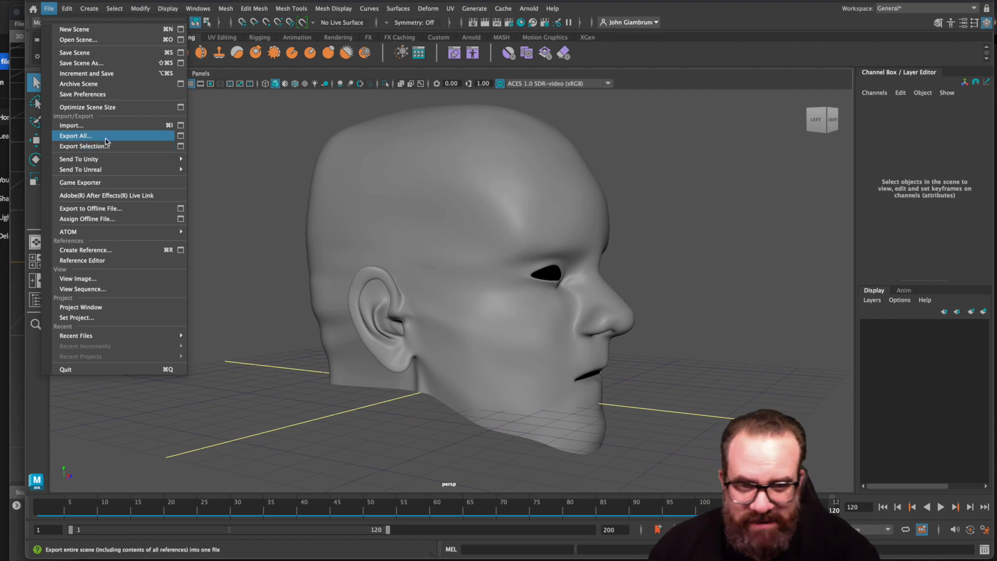
left_click(292, 302)
left_click(434, 245)
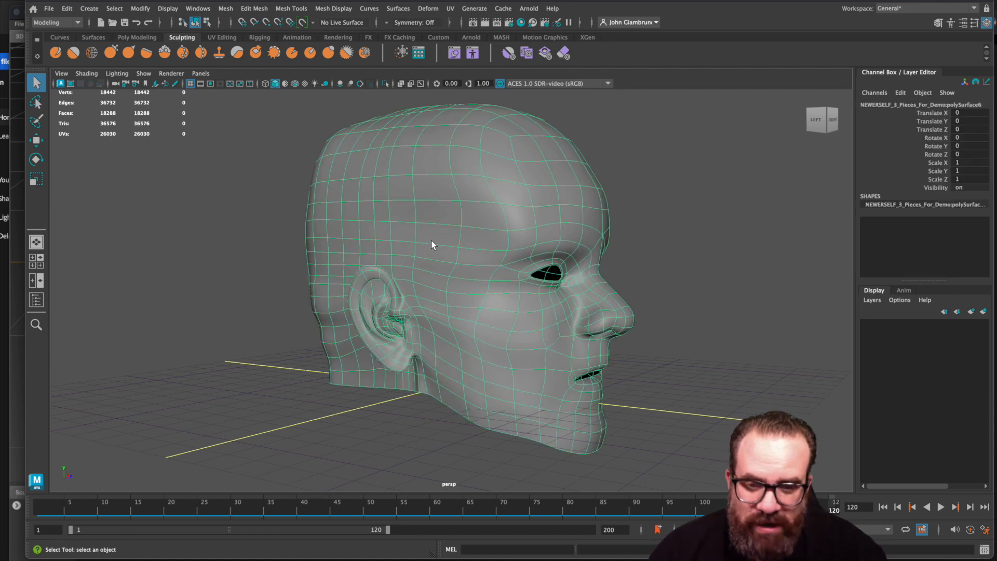
left_click_drag(716, 319, 674, 319, "alt")
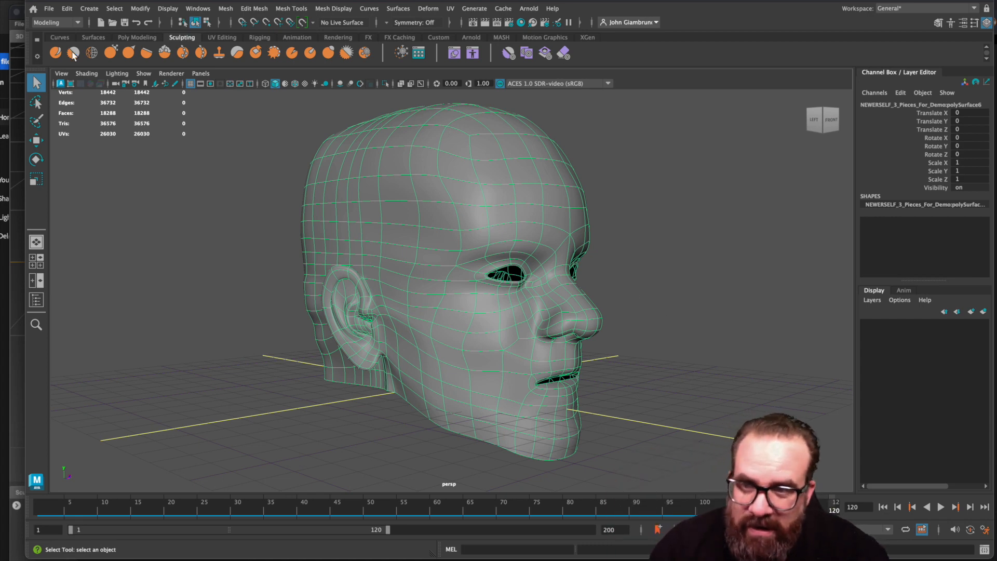
left_click(50, 9)
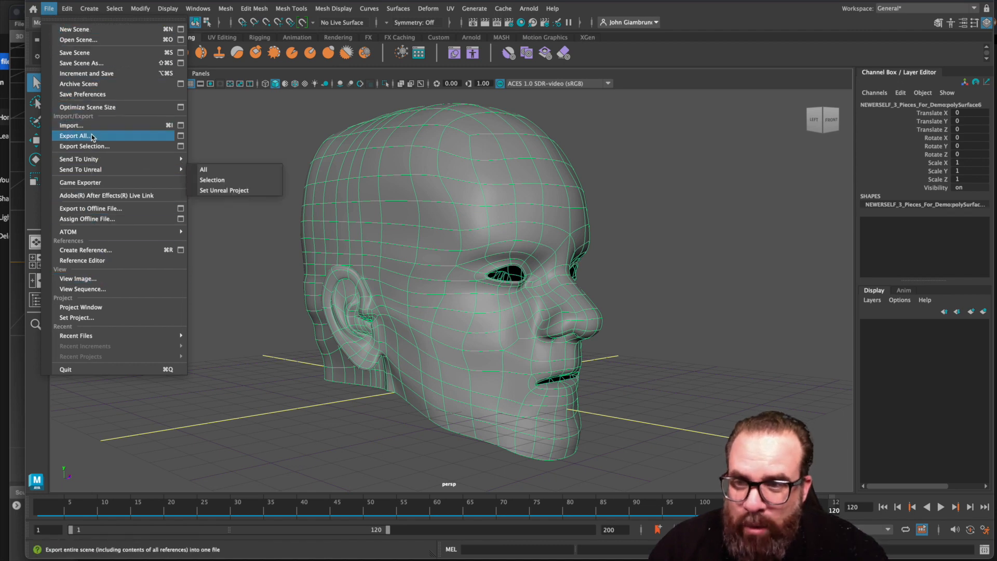
left_click(181, 147)
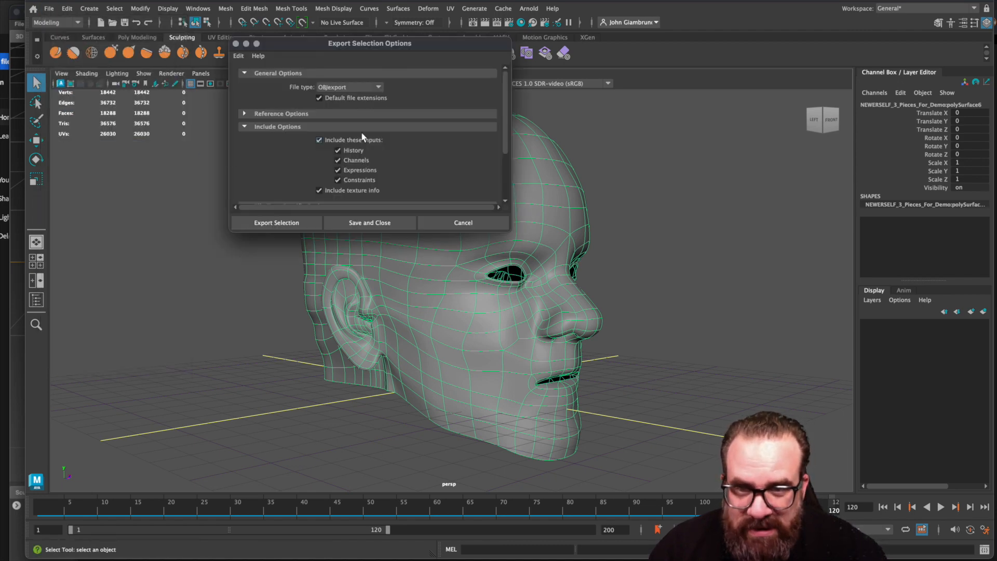
left_click(451, 222)
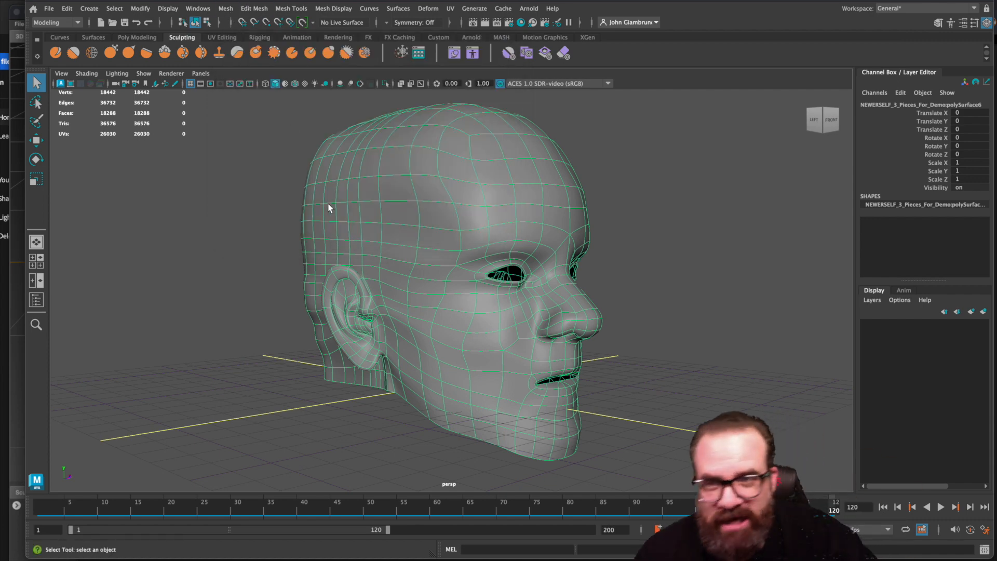
Step: Search the Plug-in Manager for "obj" and check whether objExport.bundle is set to Loaded and Auto load
left_click(199, 9)
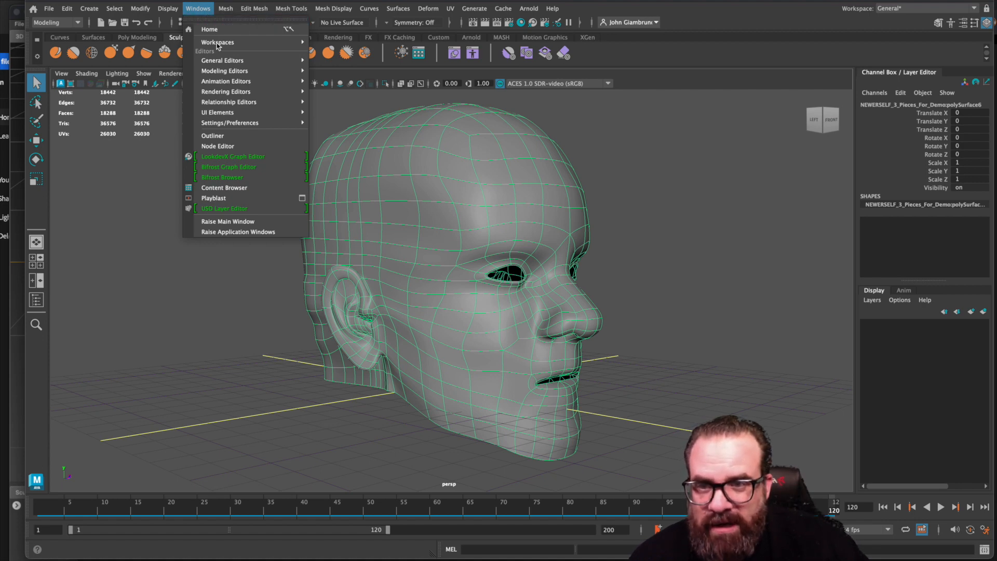
mouse_move(232, 124)
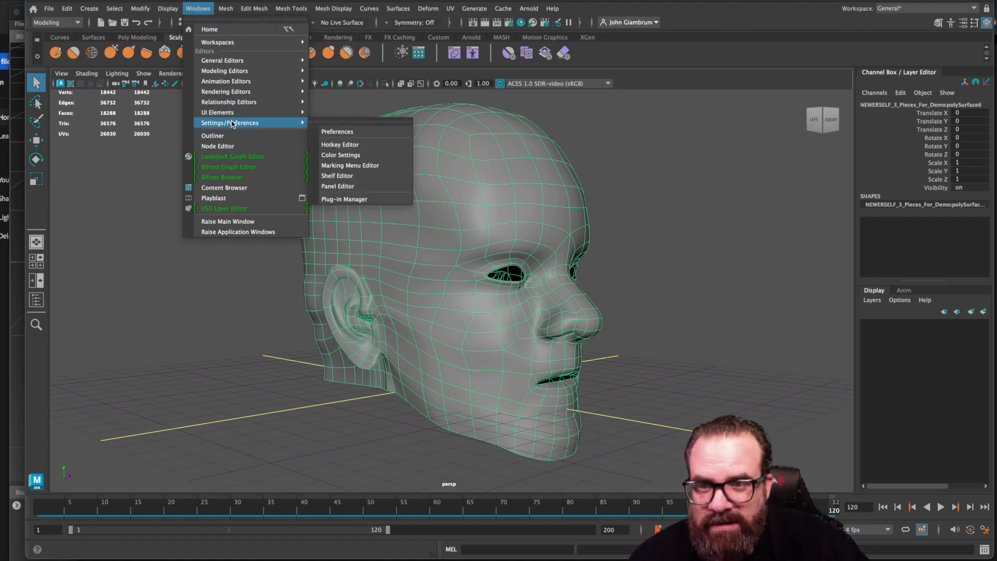
left_click(344, 200)
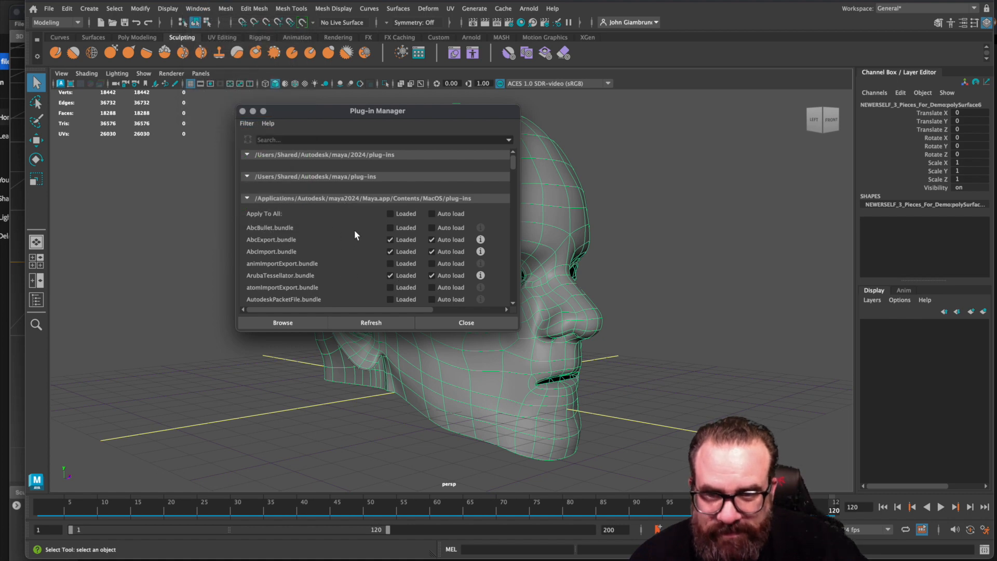
left_click(267, 140)
type("muld")
key("BackSpace")
key("BackSpace")
key("BackSpace")
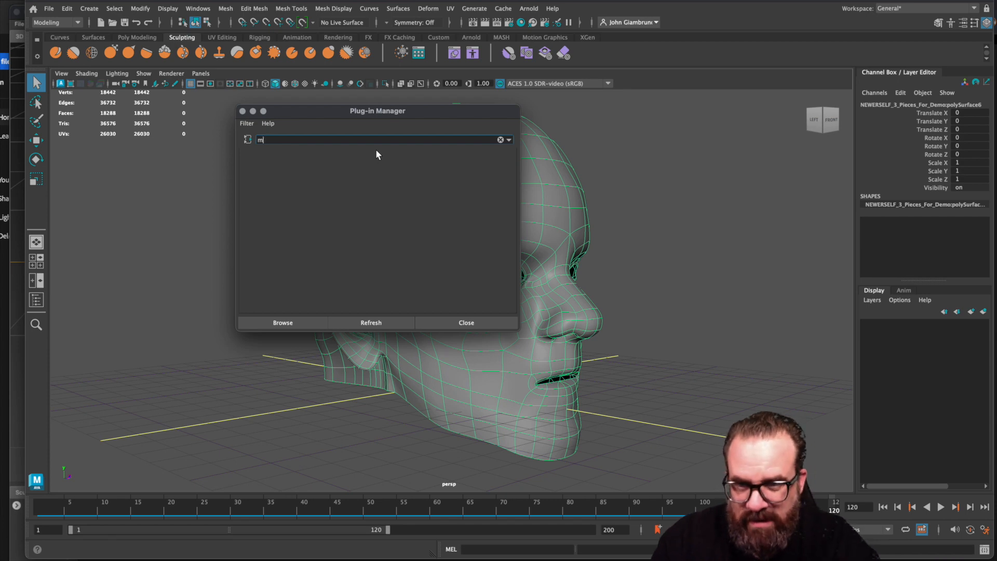
type("obj")
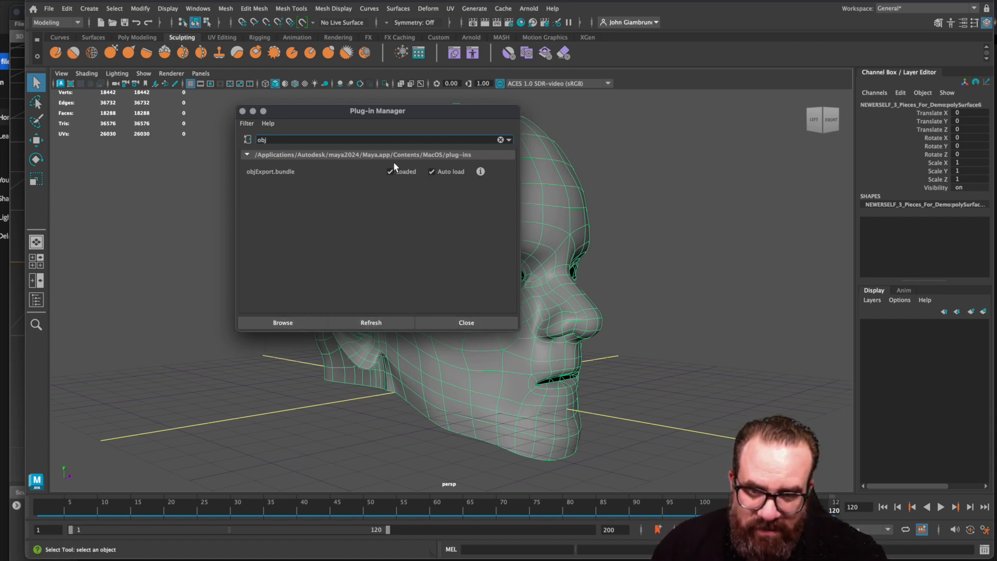
left_click(456, 323)
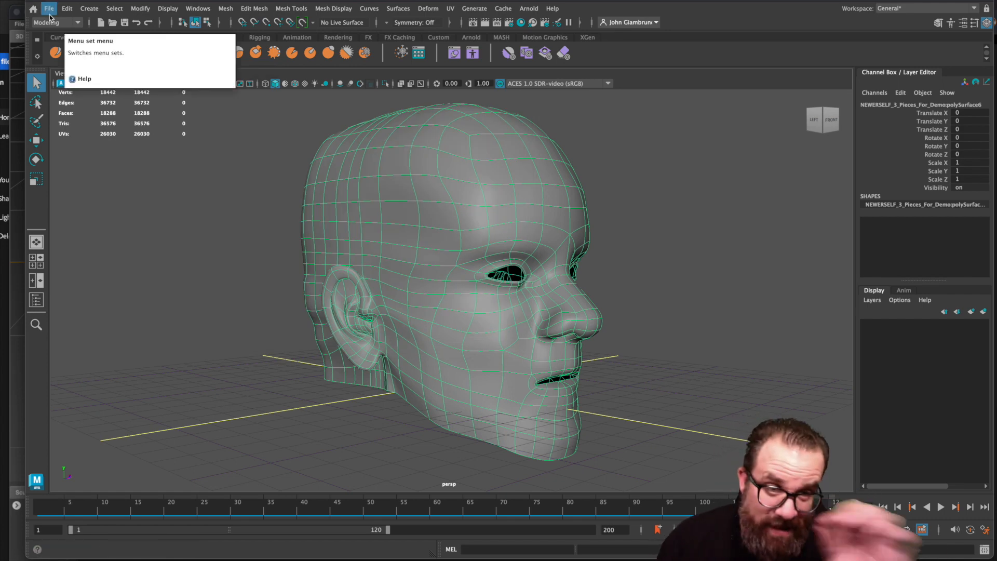
left_click(198, 8)
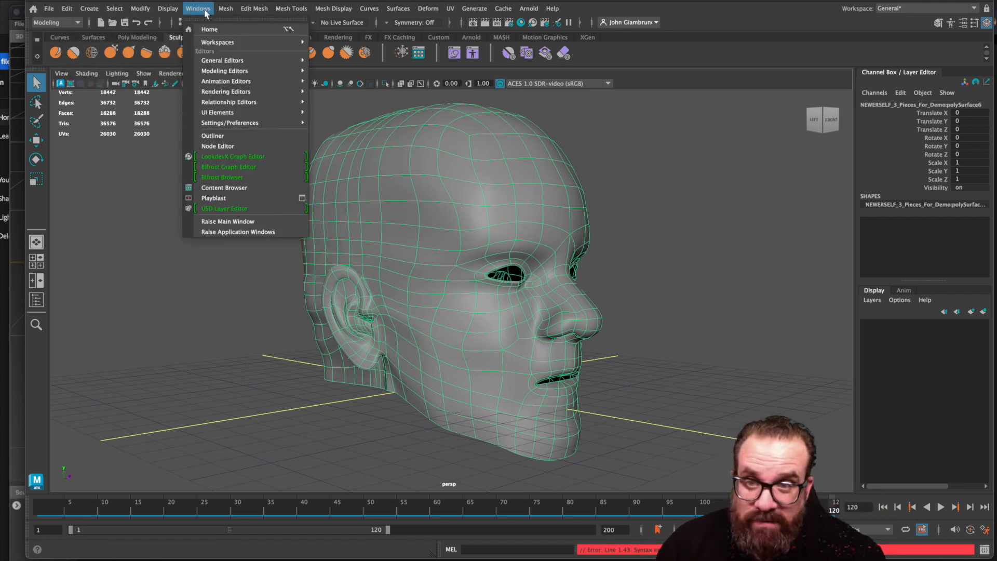
mouse_move(235, 123)
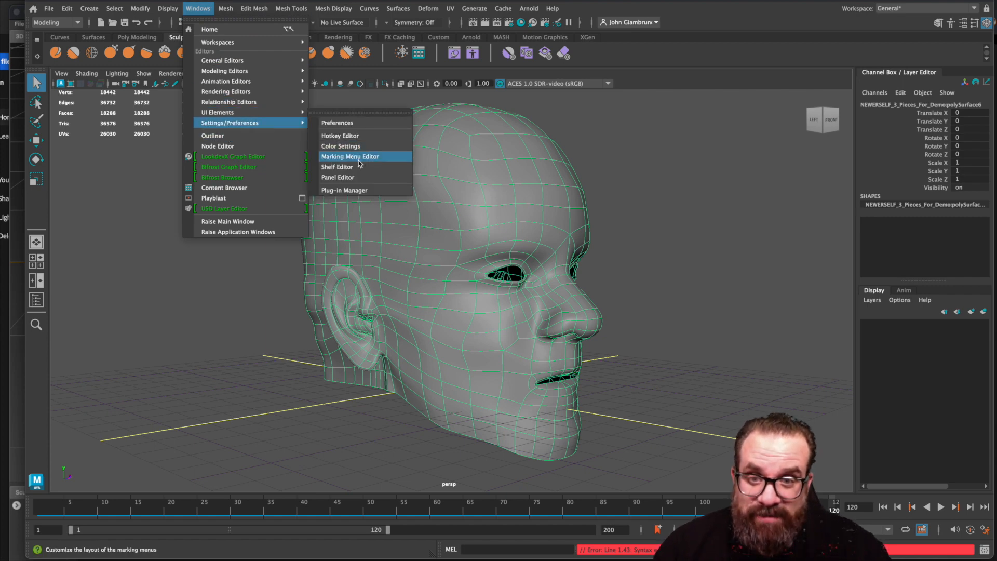
left_click(244, 333)
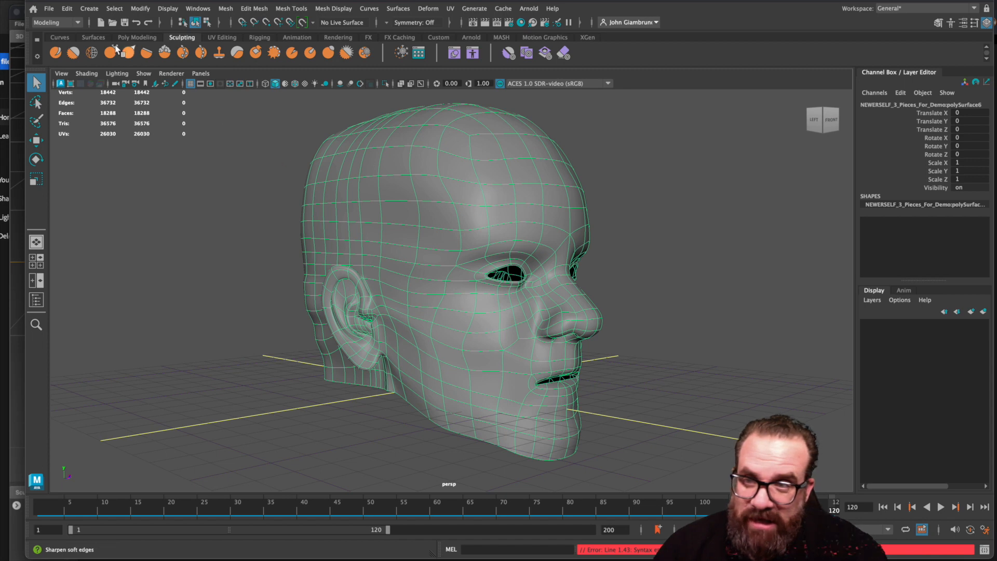
Step: Choose OBJexport as the file type in the Export Selection options and review the include and file type specific settings
left_click(49, 8)
mouse_move(94, 339)
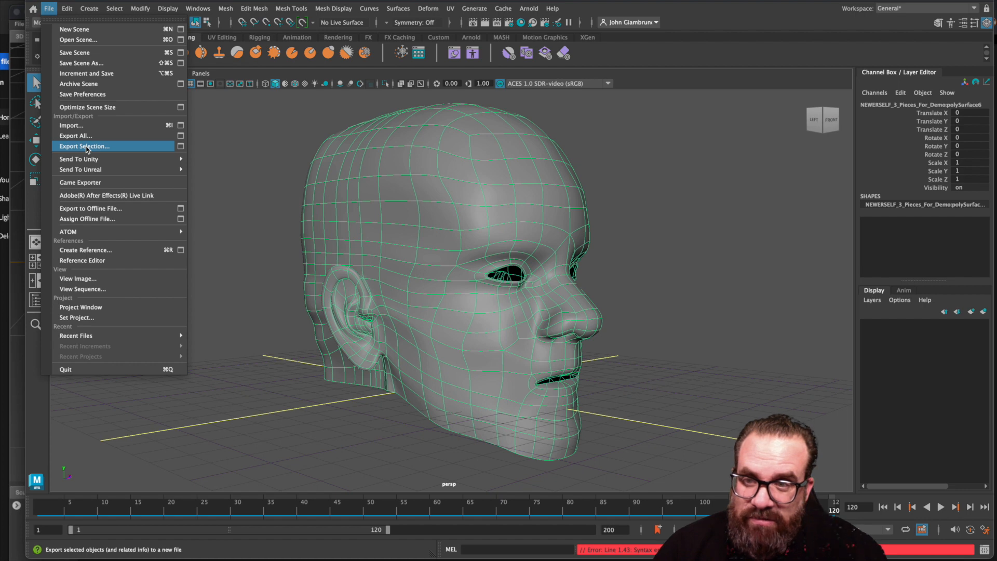
left_click(181, 147)
left_click(181, 147)
left_click(332, 88)
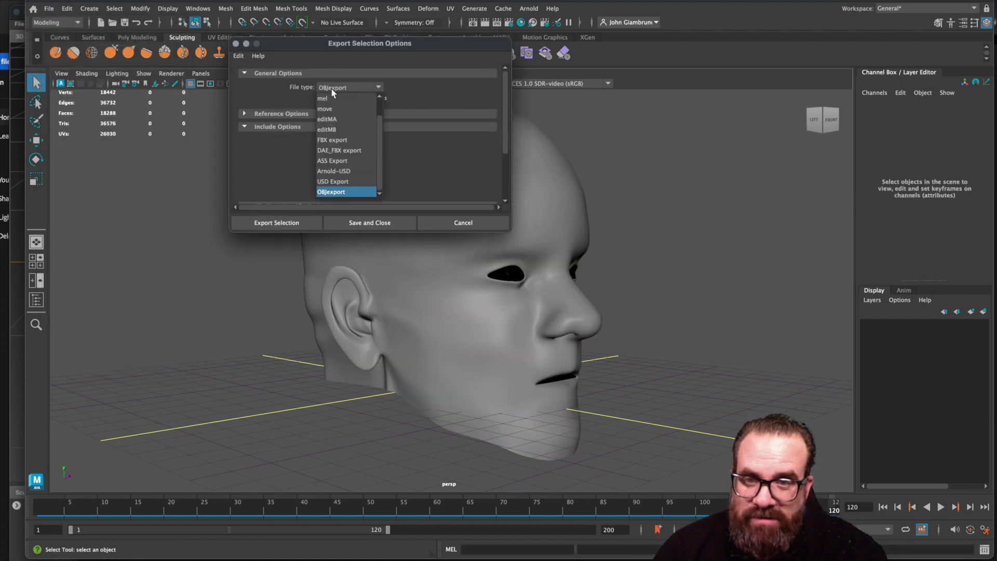
left_click(335, 192)
scroll(332, 128, "down", 3)
scroll(306, 134, "up", 3)
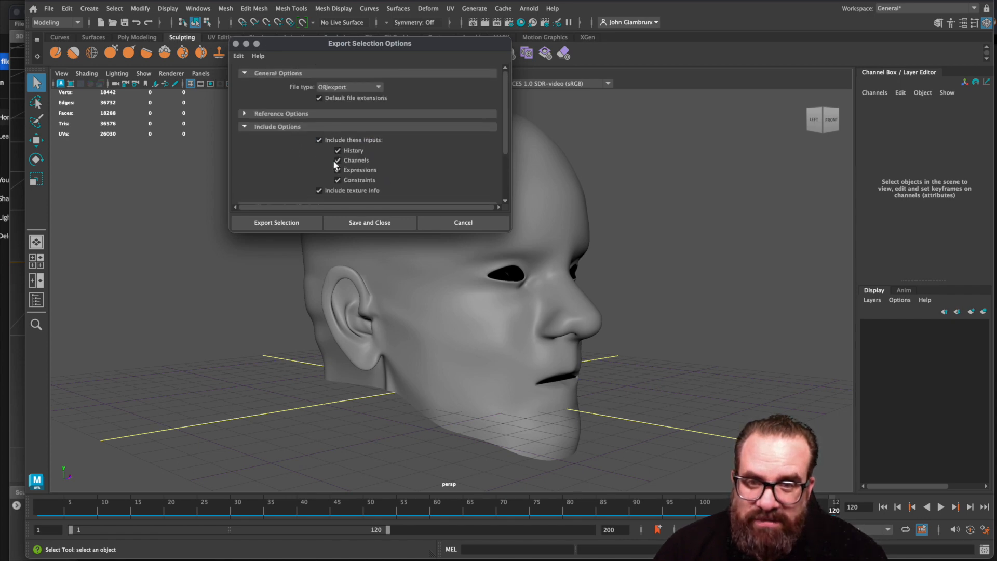
scroll(335, 180, "down", 3)
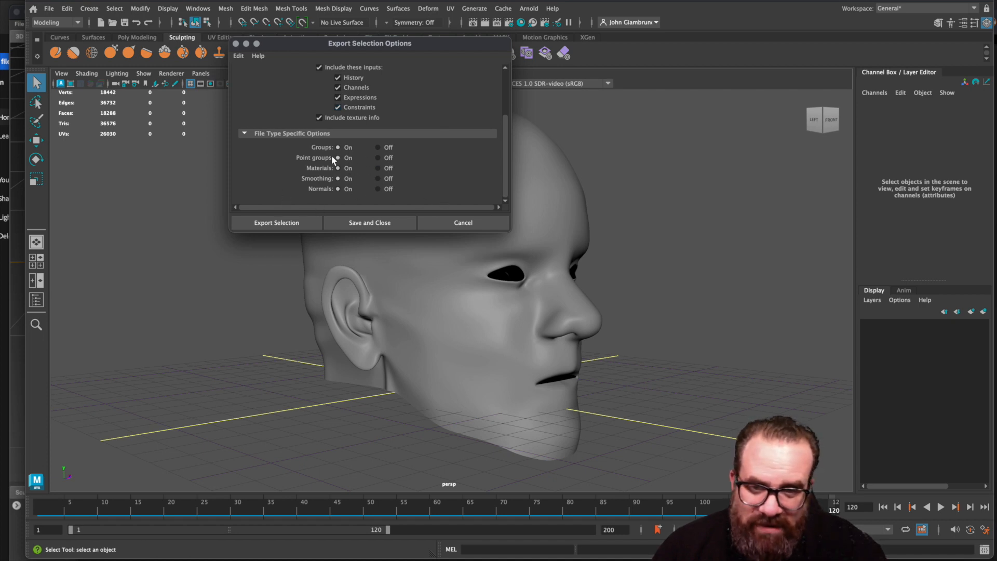
scroll(313, 170, "up", 3)
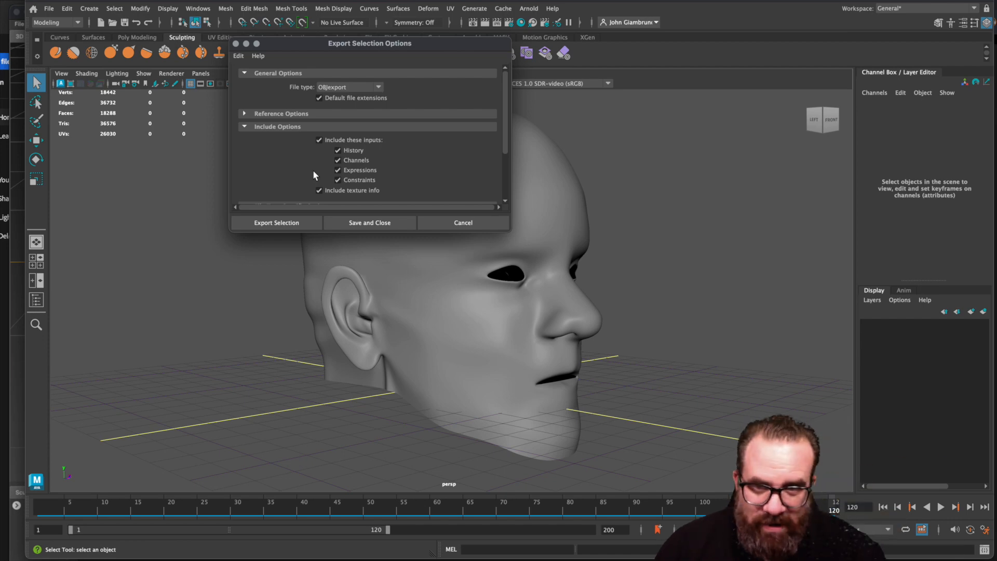
scroll(312, 169, "down", 3)
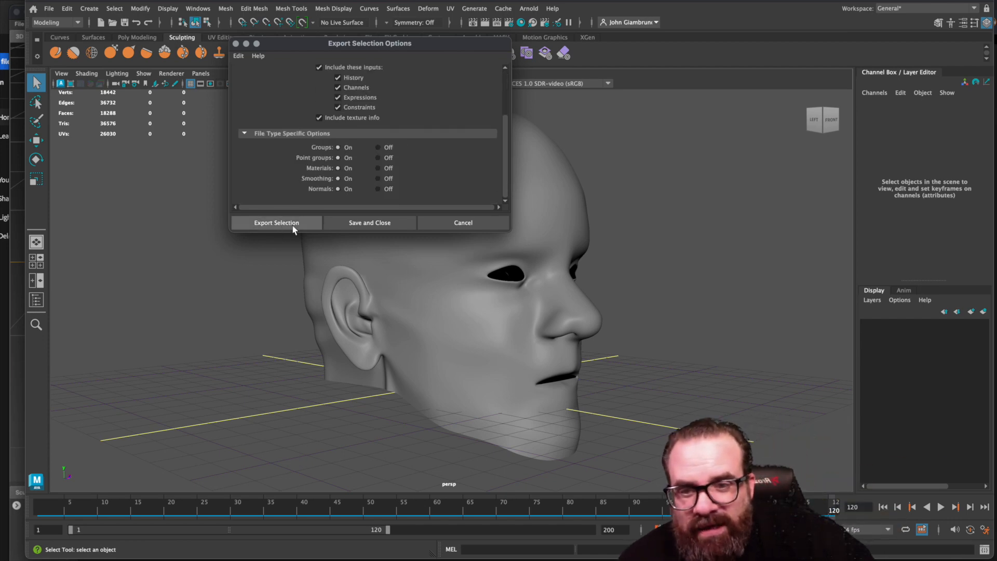
Step: Select the head mesh and export it to the Desktop as an OBJ file named SelfieQuads
left_click(443, 283)
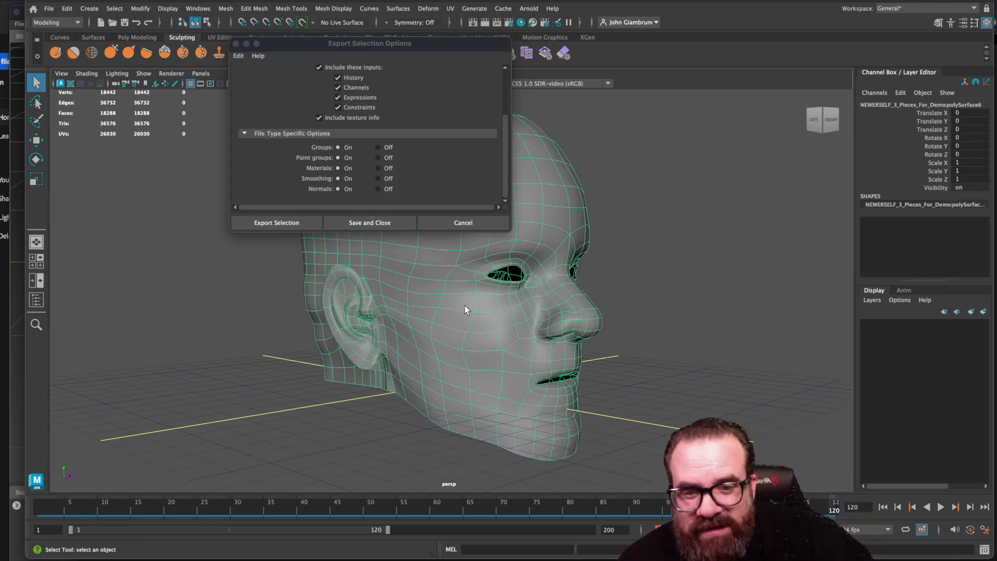
left_click(283, 223)
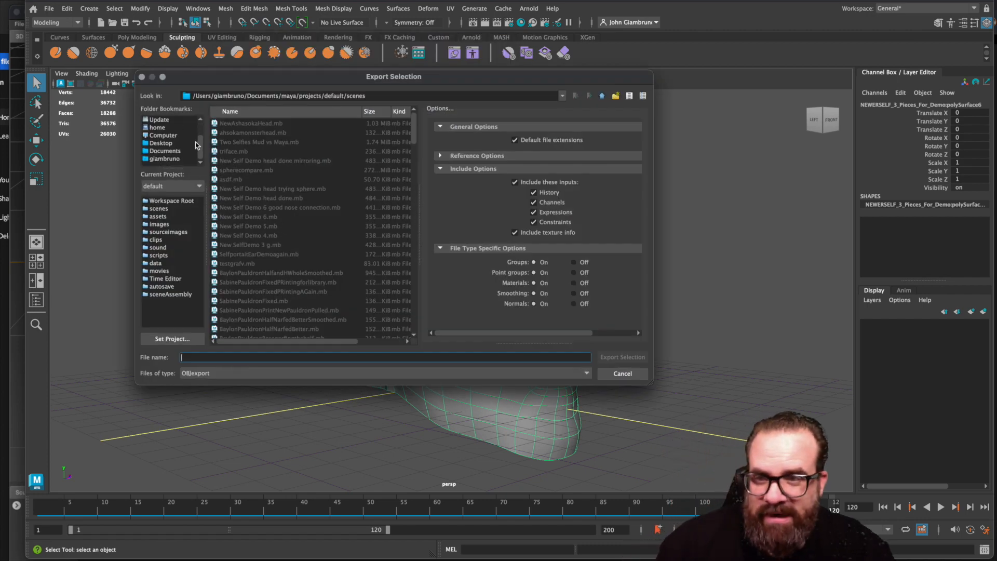
left_click(161, 142)
left_click(200, 358)
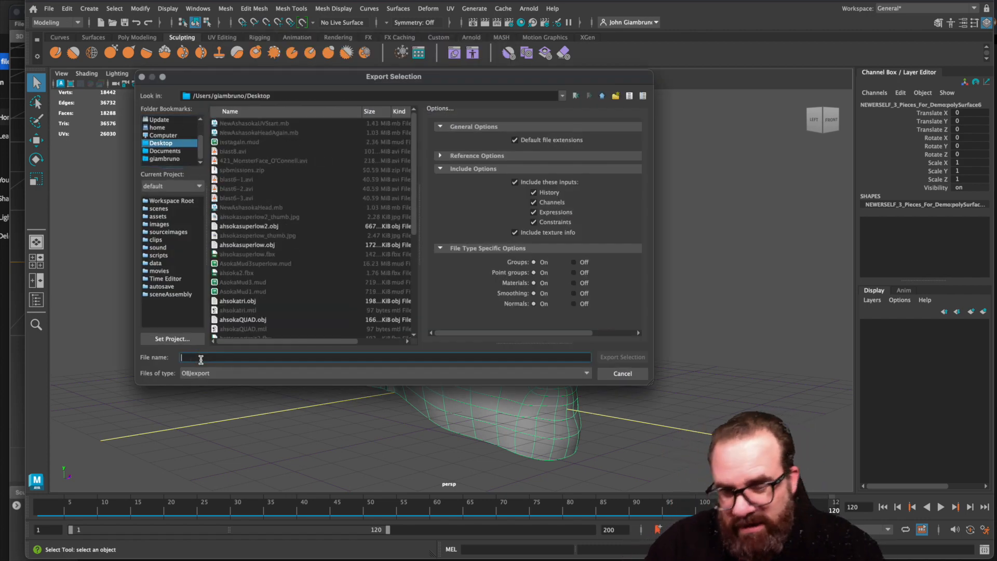
type("SelfieQuads")
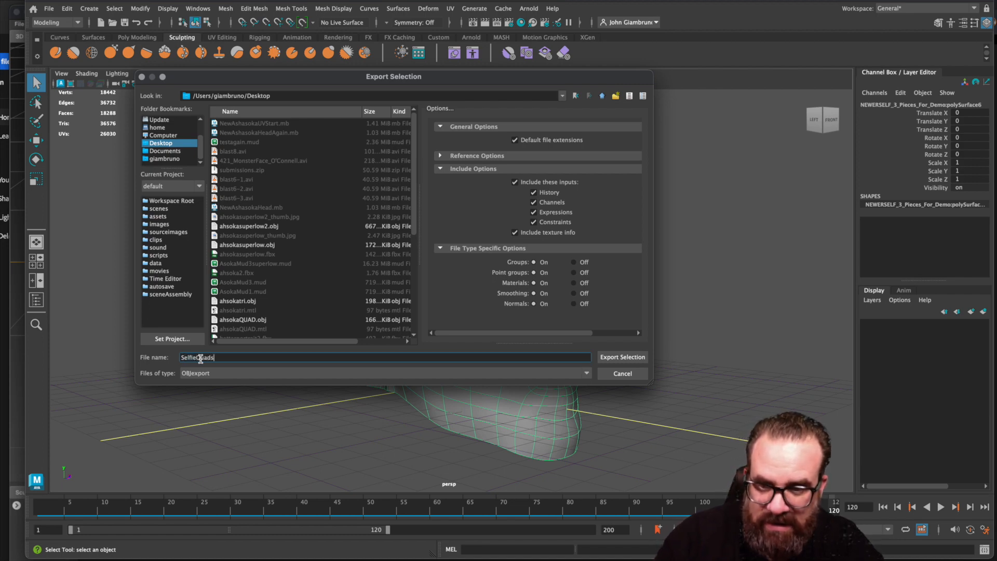
left_click(631, 361)
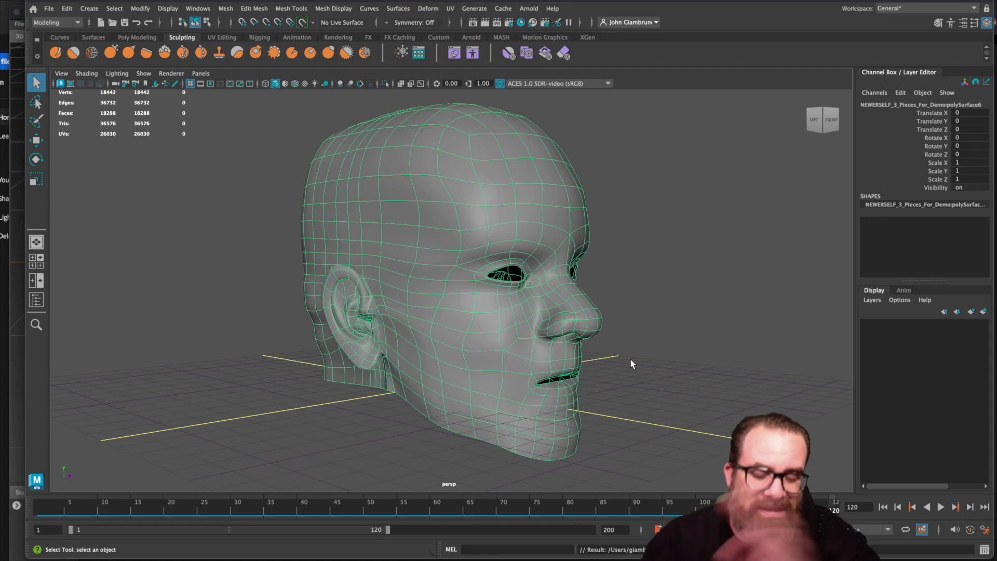
Step: Switch to Autodesk Mudbox with its empty 3D scene in view
key("super+Tab")
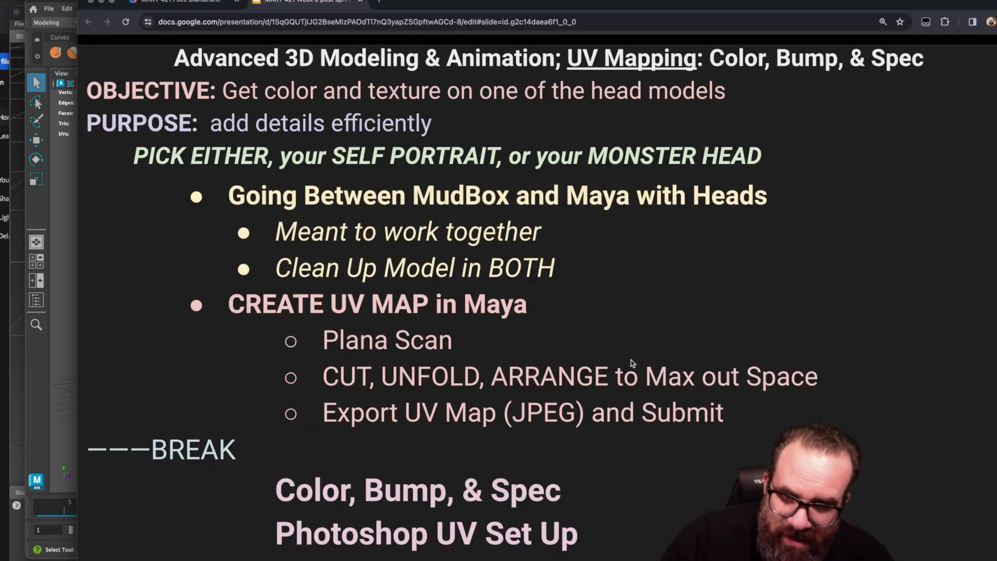
key("super+Tab")
key("super+Tab")
key("super+Tab")
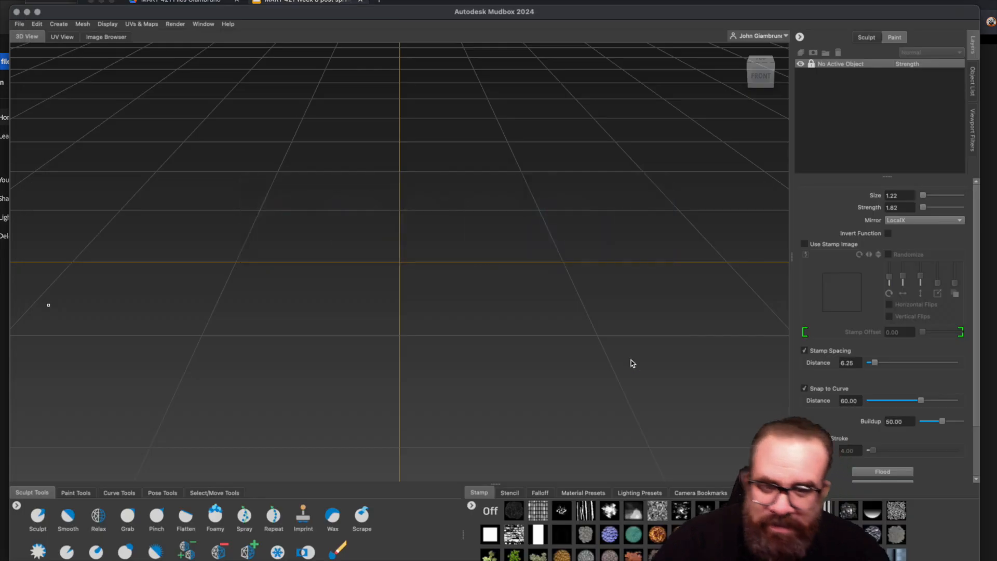
right_click_drag(431, 334, 382, 319, "alt")
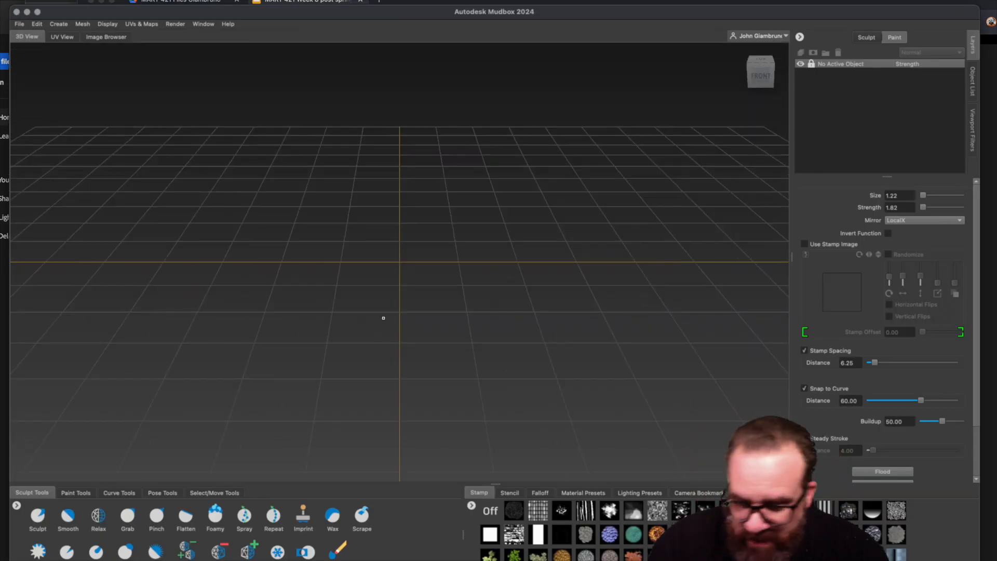
left_click_drag(385, 317, 677, 235, "alt")
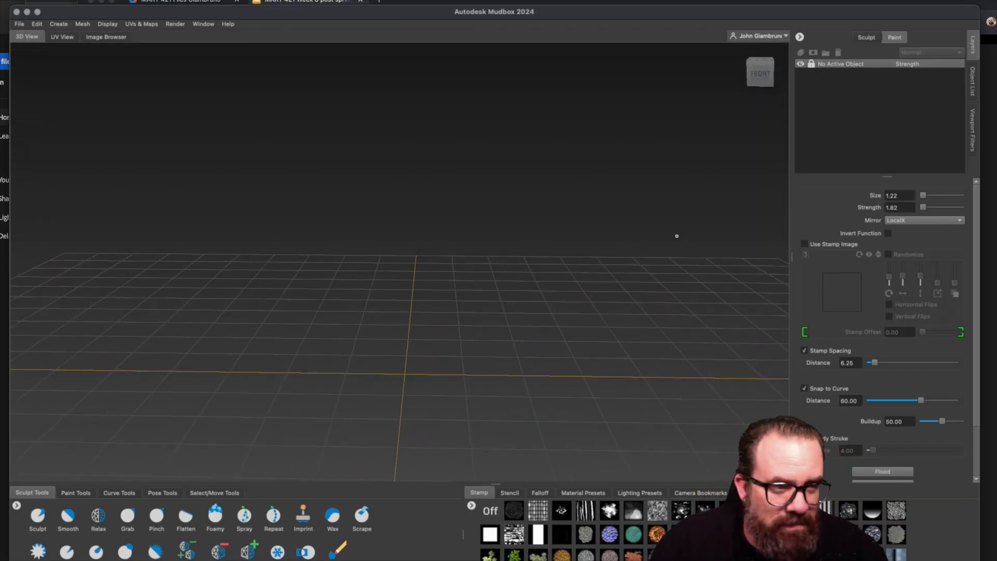
left_click_drag(917, 17, 471, 247)
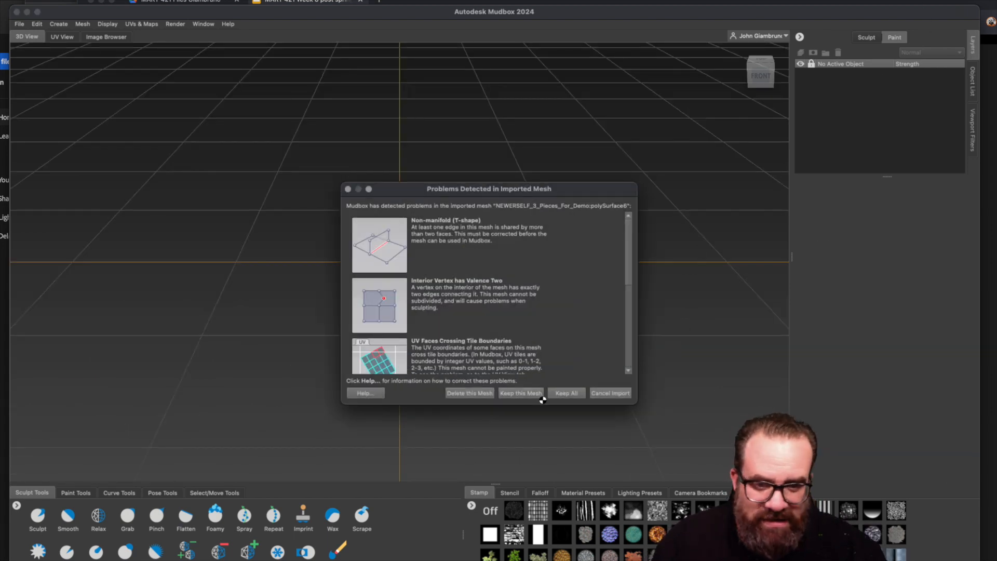
left_click(602, 393)
left_click_drag(448, 287, 344, 162, "alt")
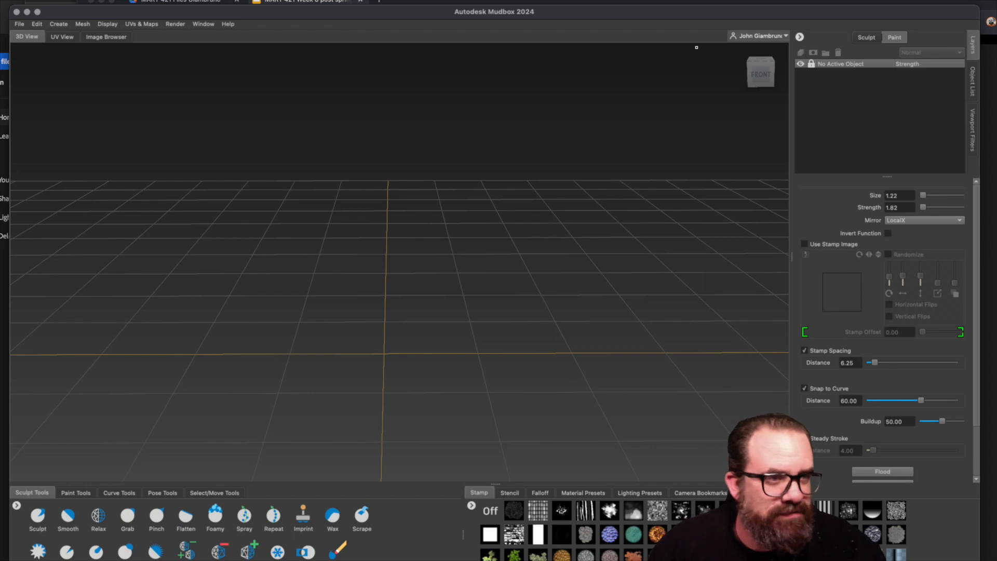
Step: Import the SelfieQuads OBJ into the empty scene, look through the detected mesh problems and keep the mesh
left_click_drag(319, 404, 449, 264)
left_click(506, 310)
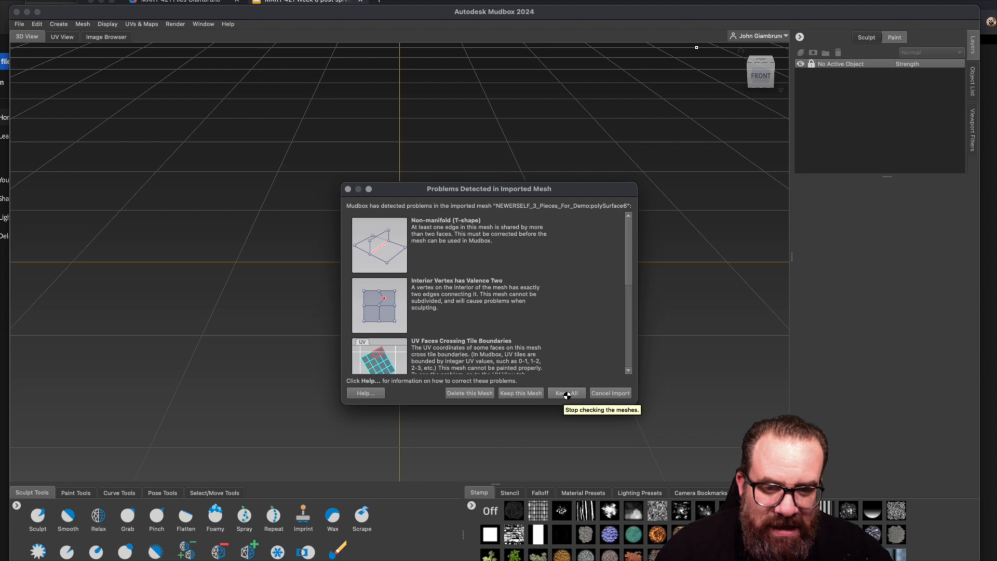
scroll(566, 370, "down", 5)
left_click(519, 393)
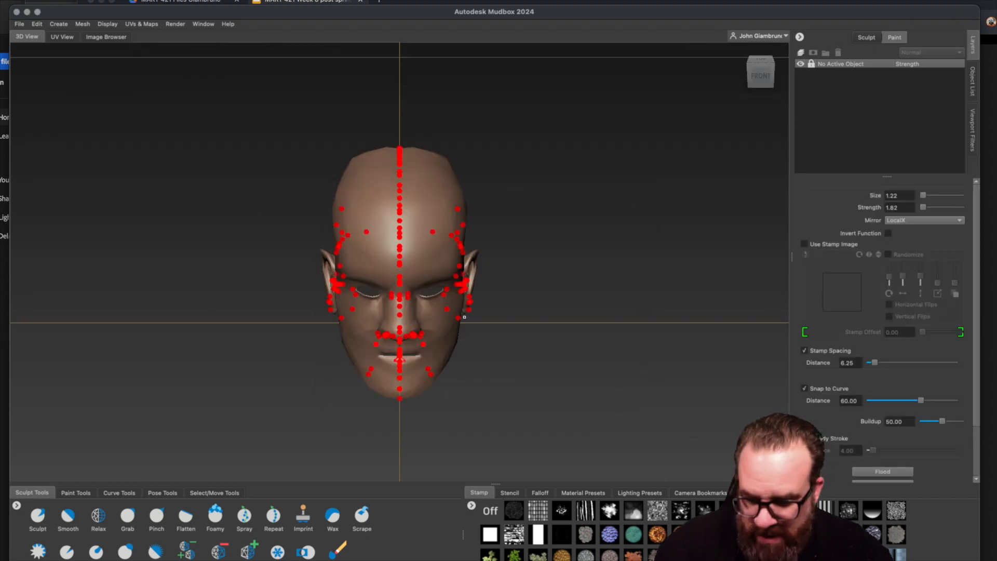
left_click_drag(481, 337, 420, 311, "alt")
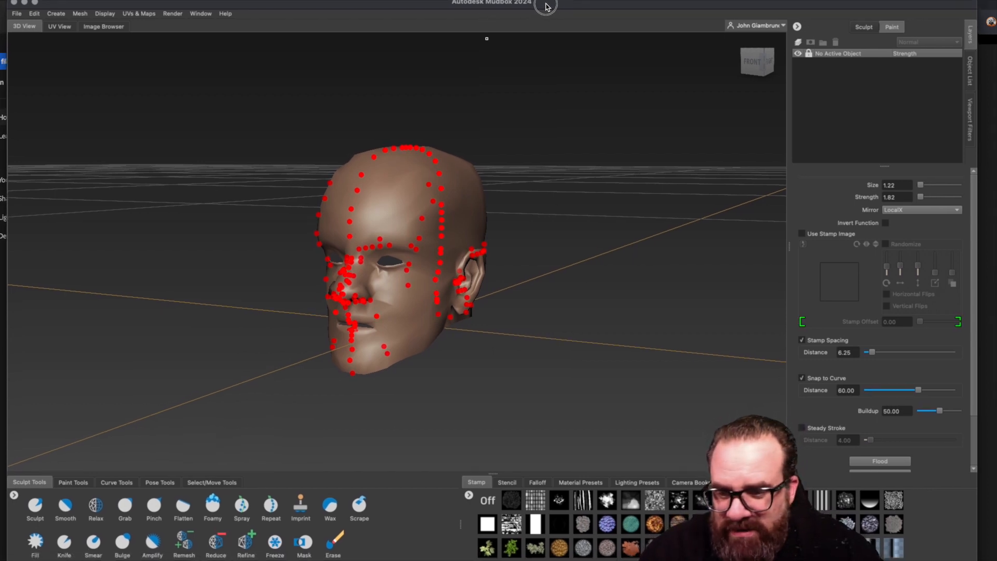
Step: Select the whole head with the Objects selection tool and try to rebuild its subdivision levels
left_click(213, 482)
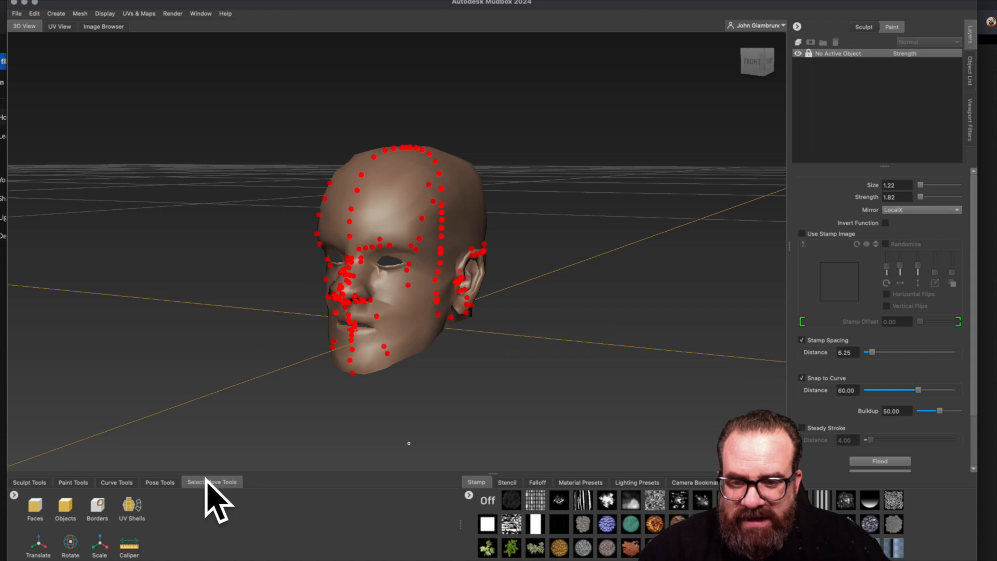
left_click(69, 514)
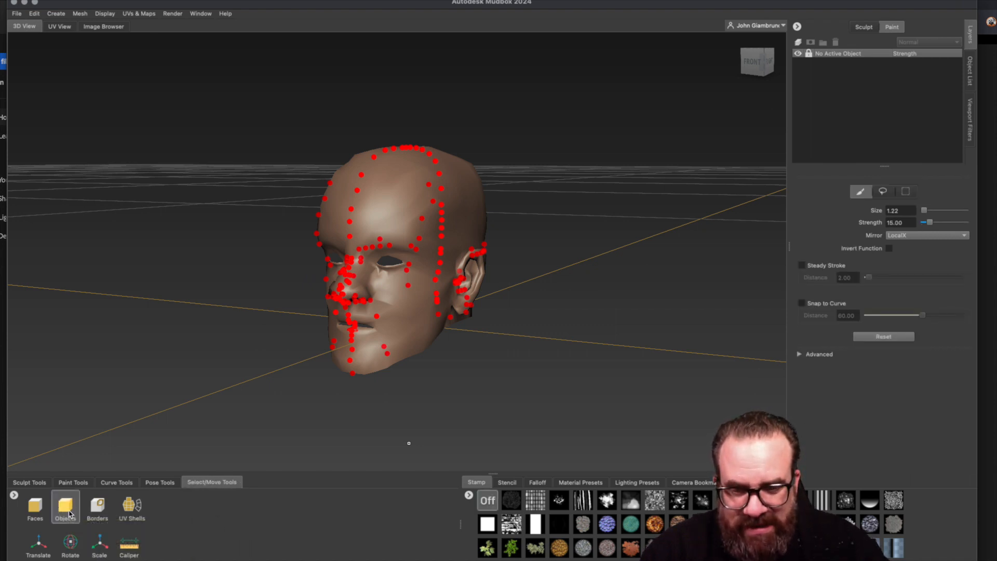
left_click(410, 191)
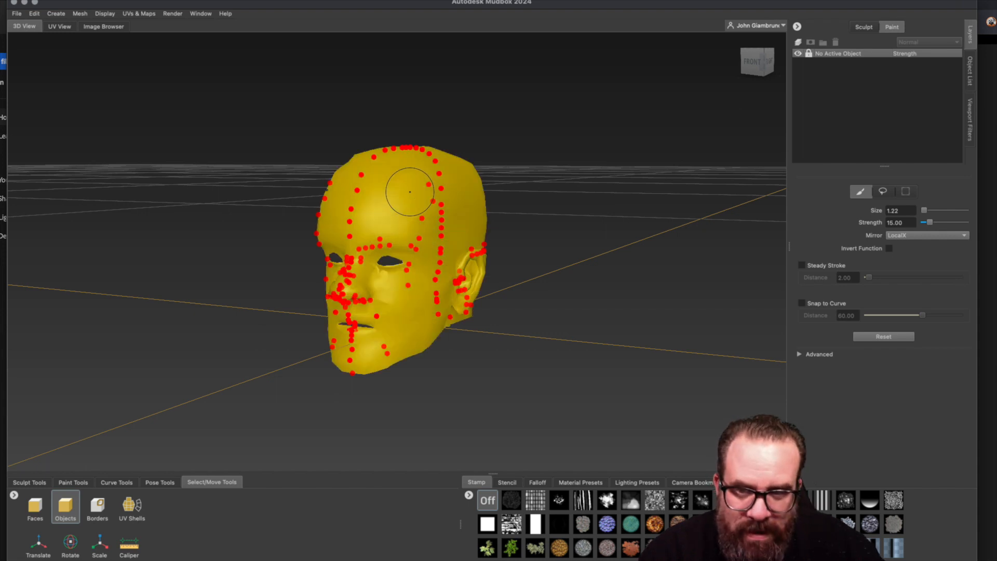
left_click(80, 14)
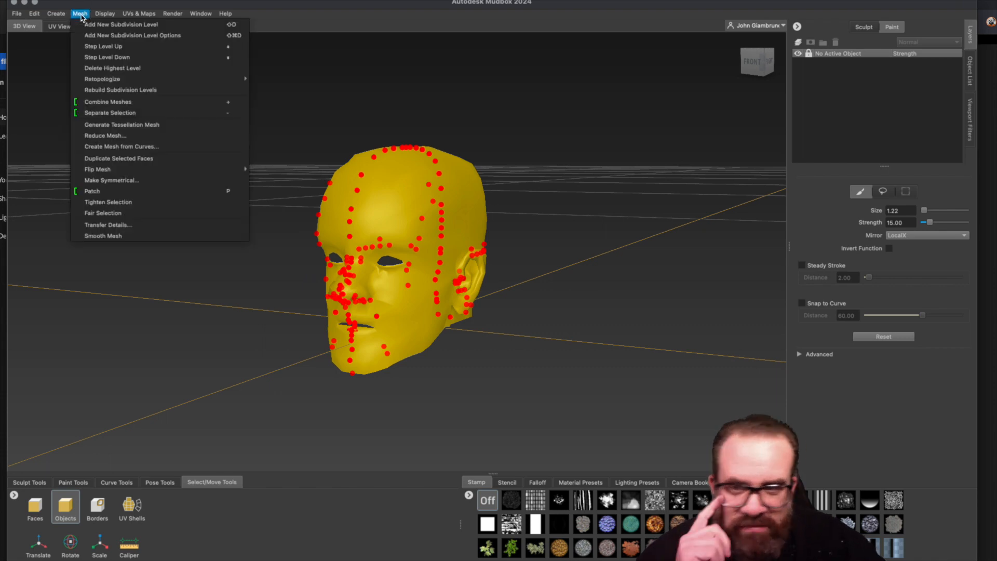
mouse_move(88, 79)
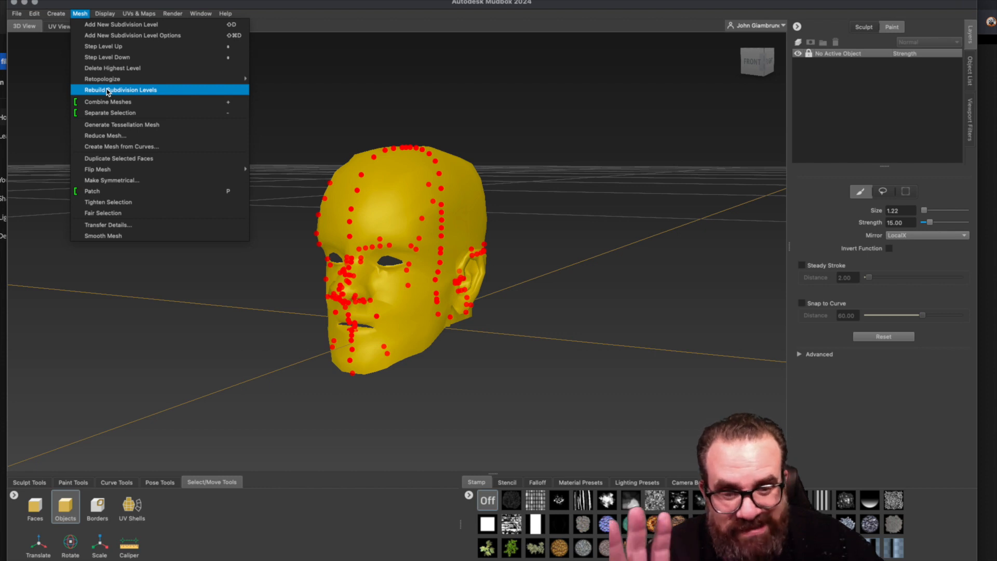
left_click(109, 90)
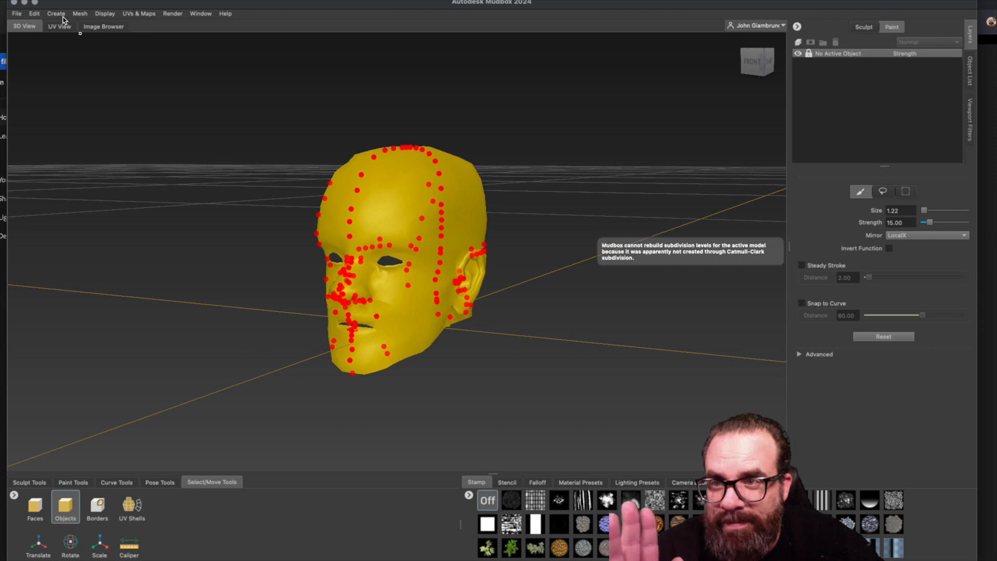
Step: Try to create a reduced version of the head mesh with 90% mesh reduction, and deselect the head
left_click(80, 15)
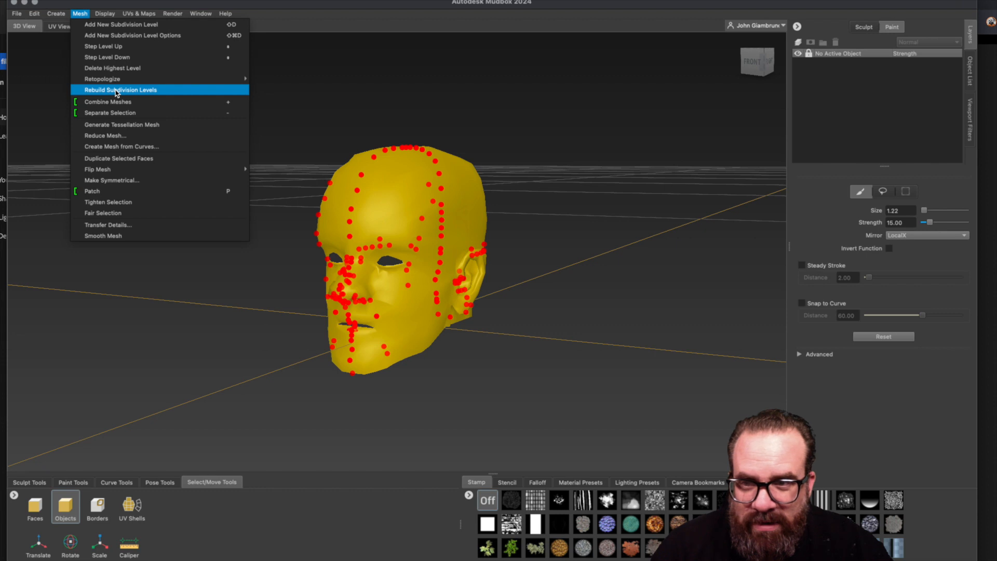
mouse_move(126, 82)
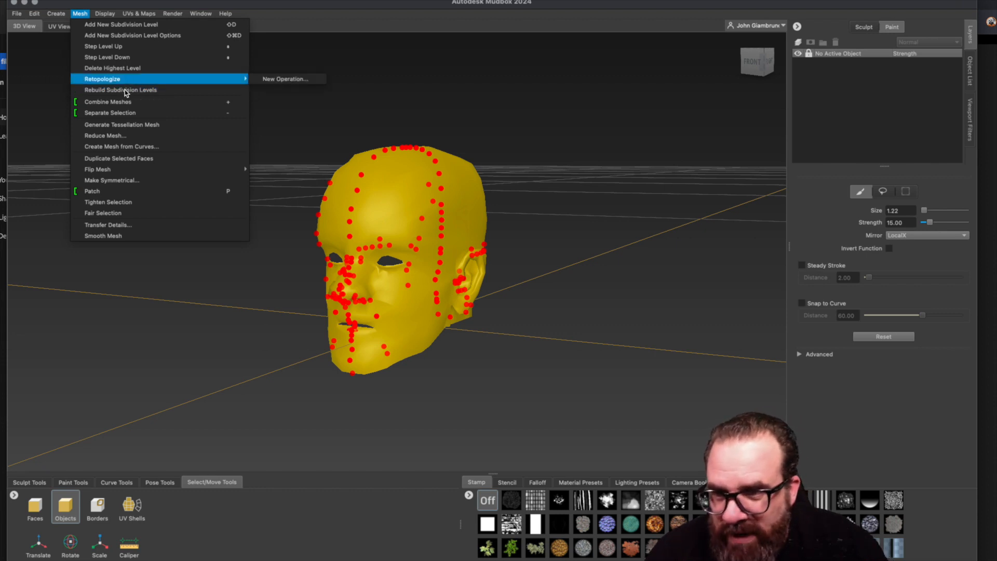
left_click(119, 135)
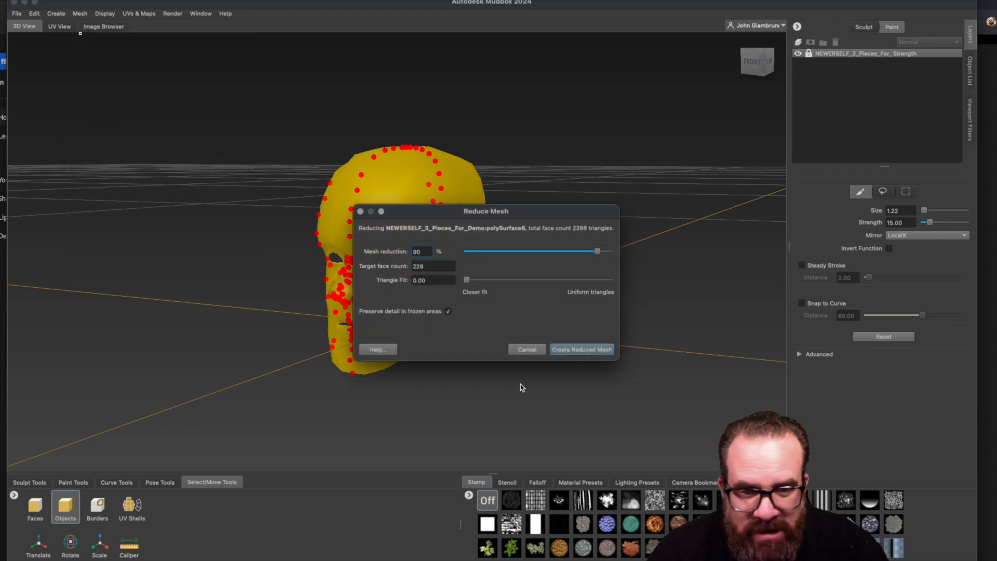
left_click(576, 350)
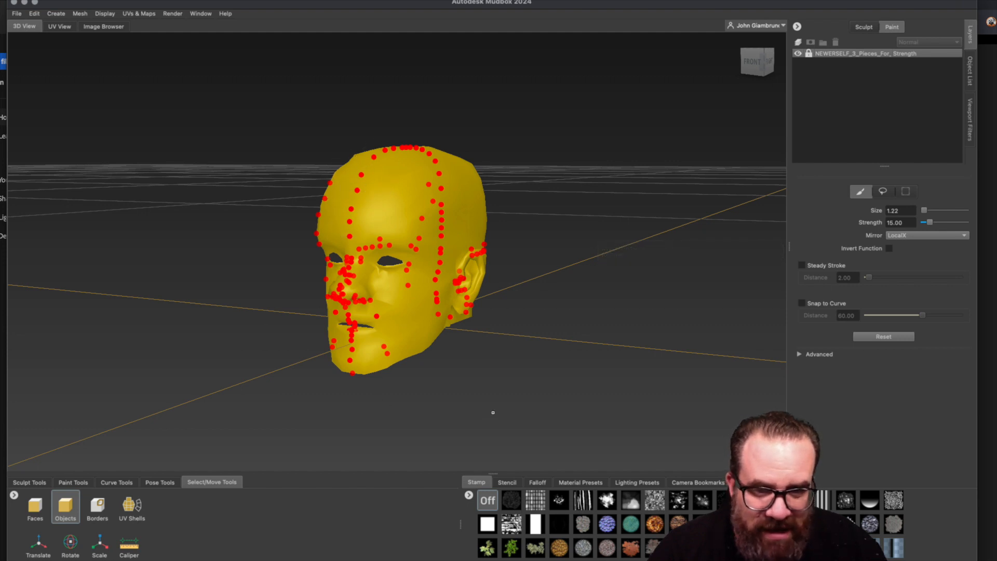
left_click(493, 395)
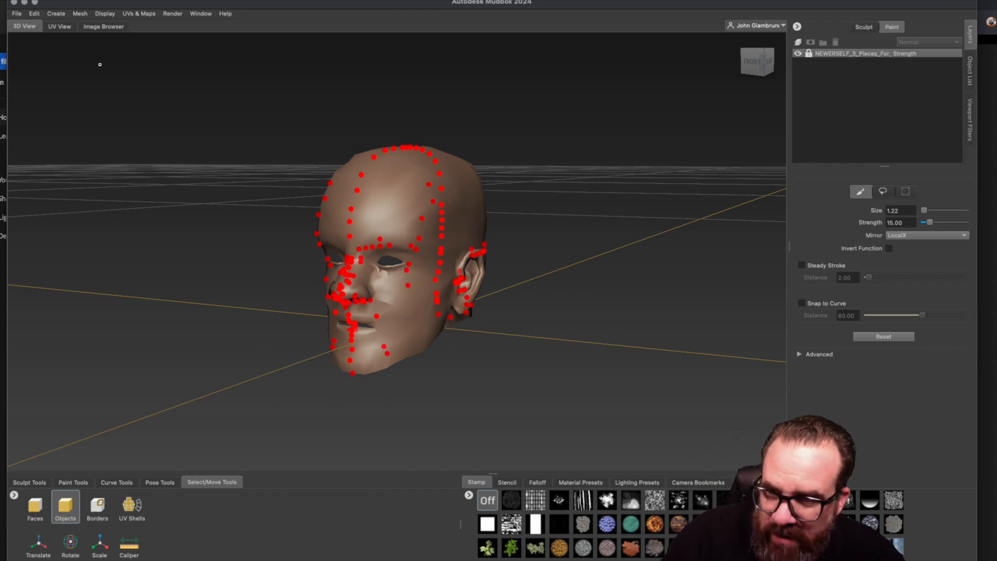
Step: Replace the imported head with a new empty Mudbox scene and switch to Maya
left_click(17, 13)
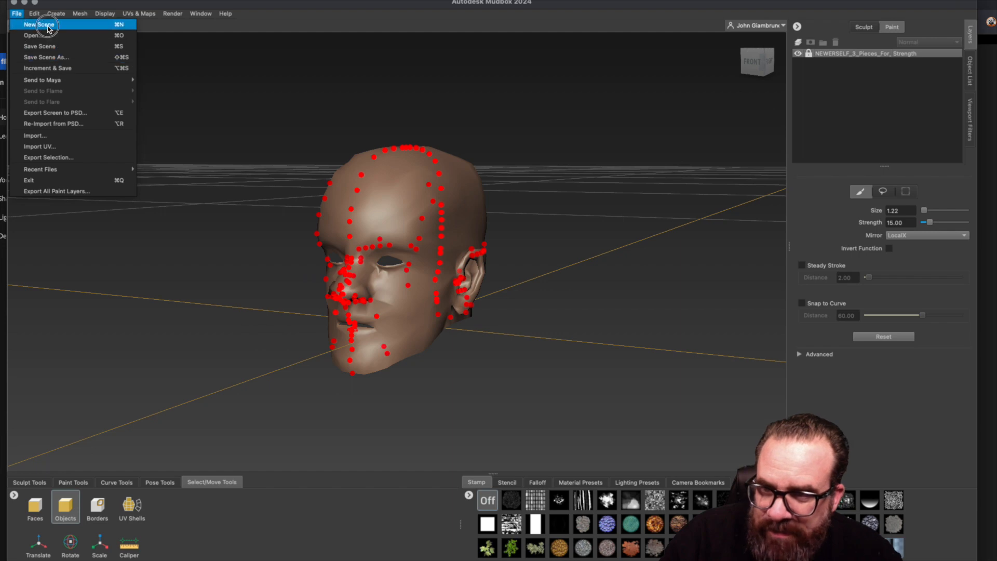
left_click(31, 25)
left_click(499, 300)
key("super+Tab")
key("super+Tab")
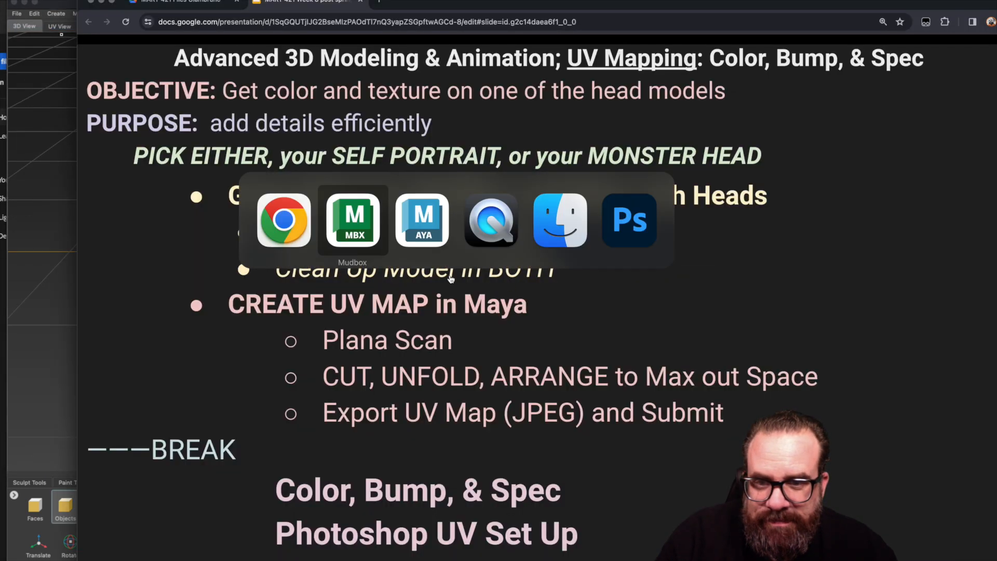
key("super+Tab")
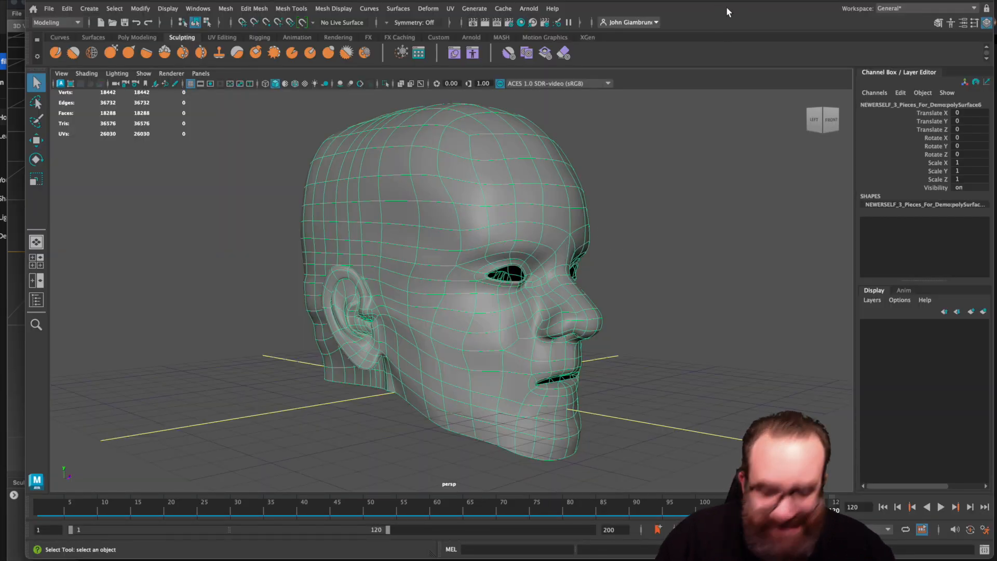
Step: Save the Maya scene under the new name triface2.mb in the default project's scenes folder
key("super+shift+s")
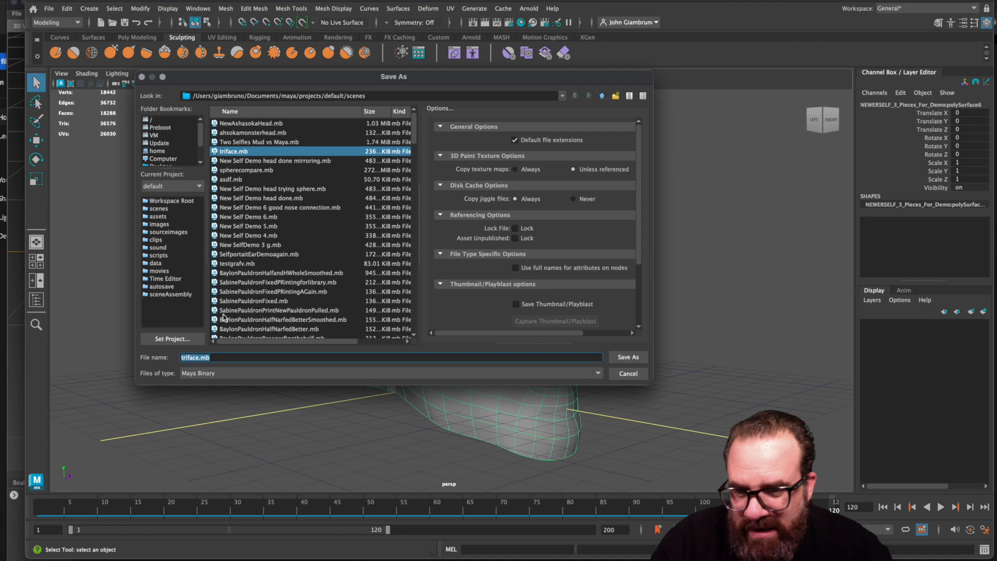
left_click(195, 357)
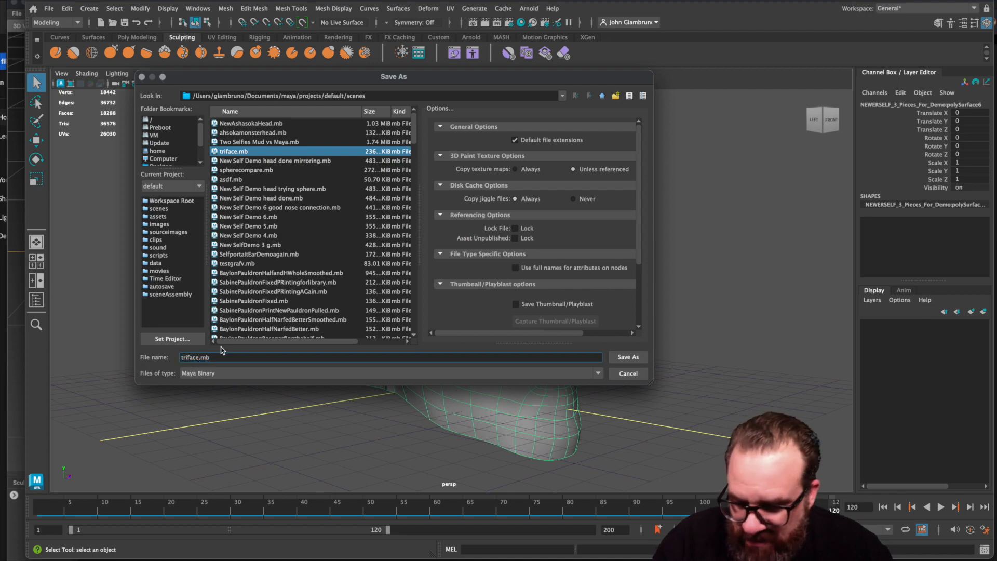
type("2")
left_click(629, 357)
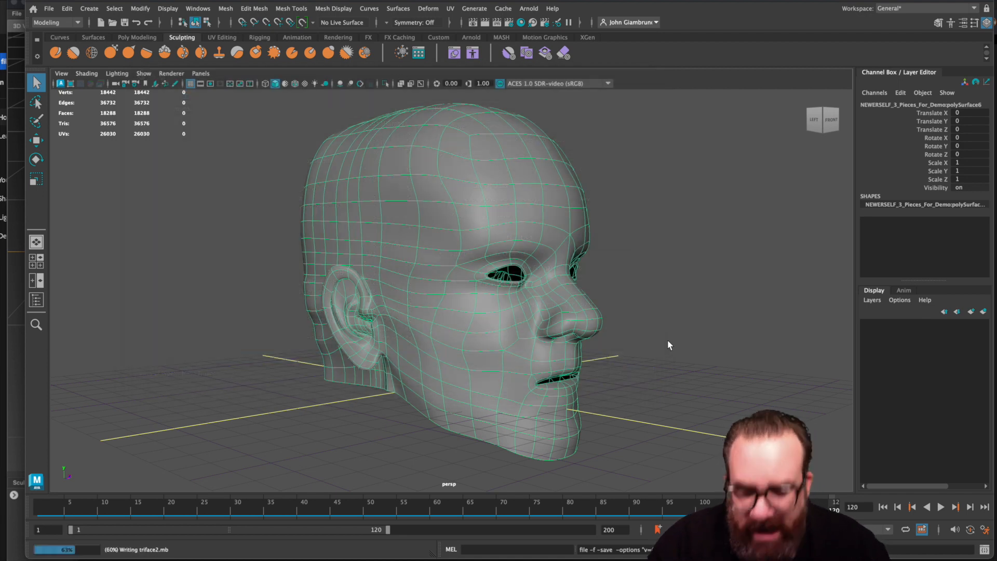
Step: Triangulate the quad head mesh and reselect the head as an object
left_click_drag(677, 331, 581, 327, "alt")
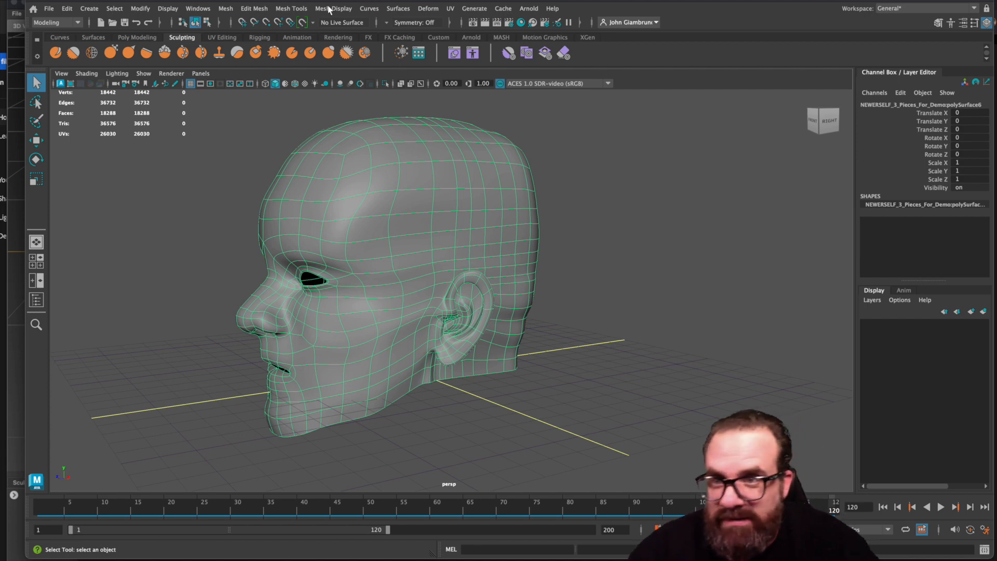
left_click(140, 8)
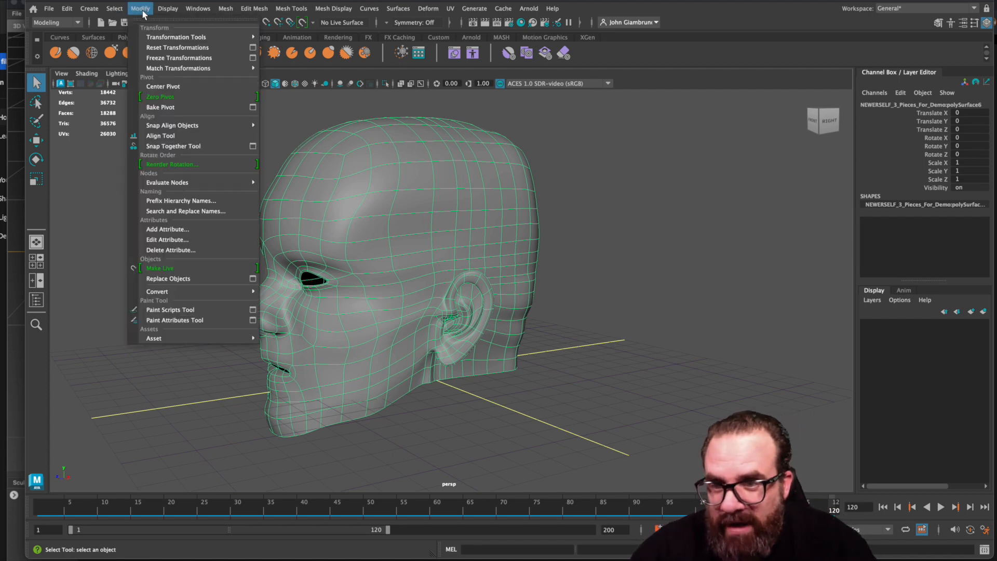
mouse_move(232, 10)
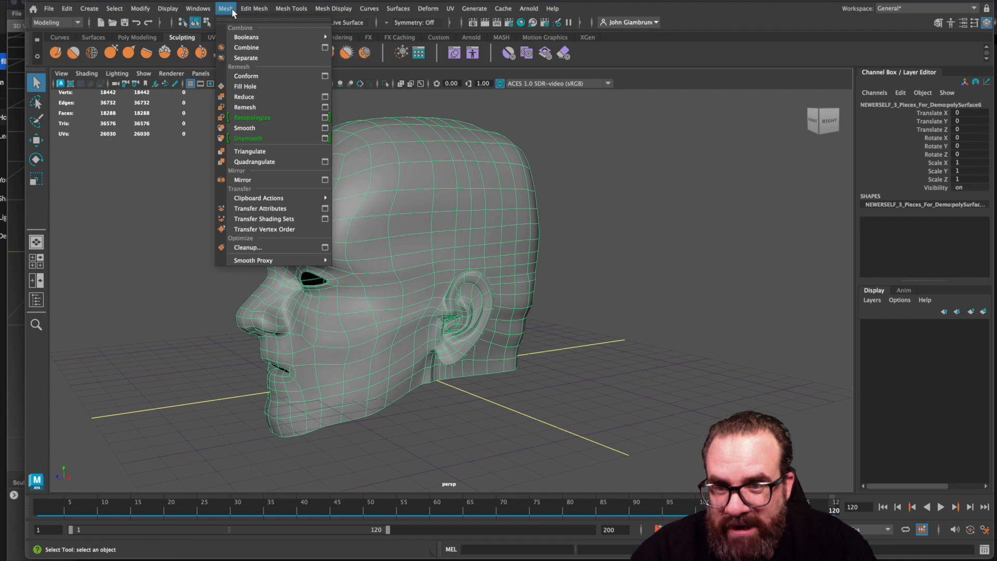
left_click(249, 152)
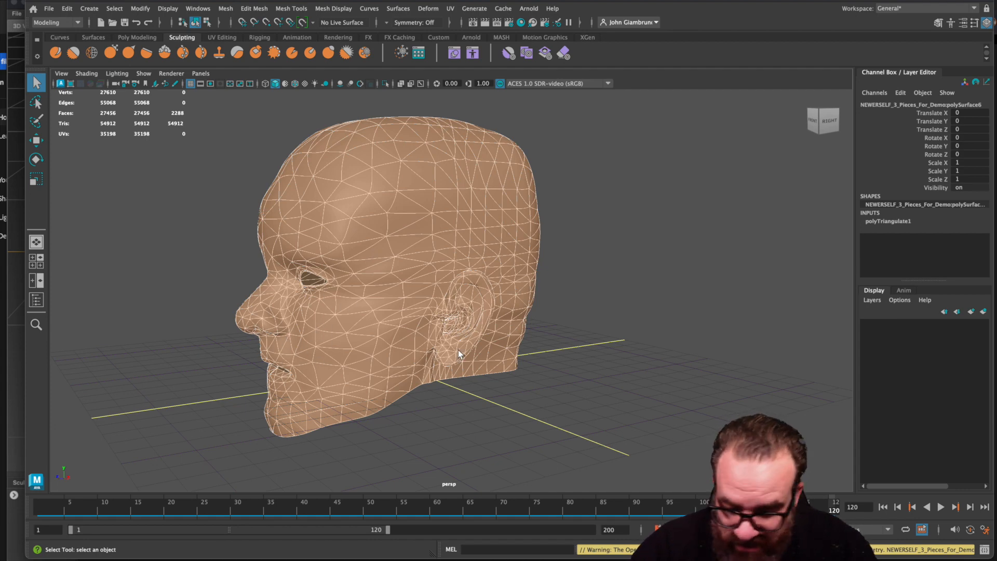
left_click(614, 346)
left_click(434, 212)
Step: Export the selected triangulated head to the Desktop as an OBJ file named SelfieTris using the OBJexport file type
left_click(51, 12)
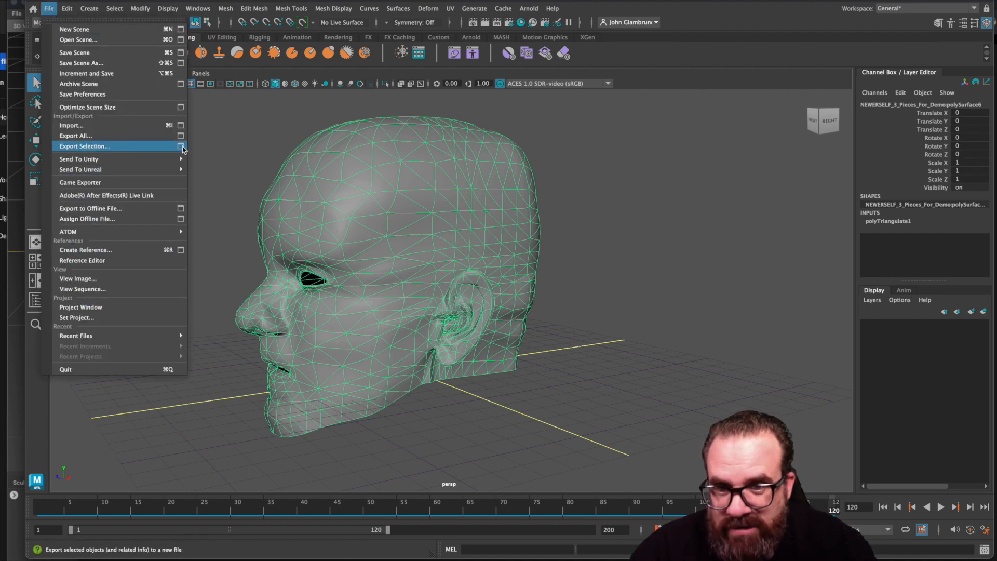
left_click(180, 146)
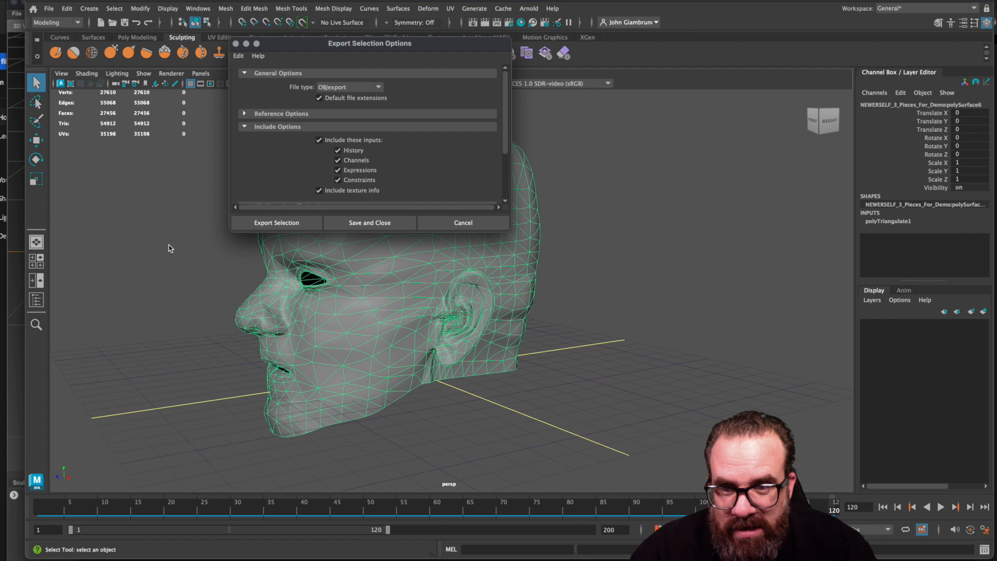
left_click(280, 223)
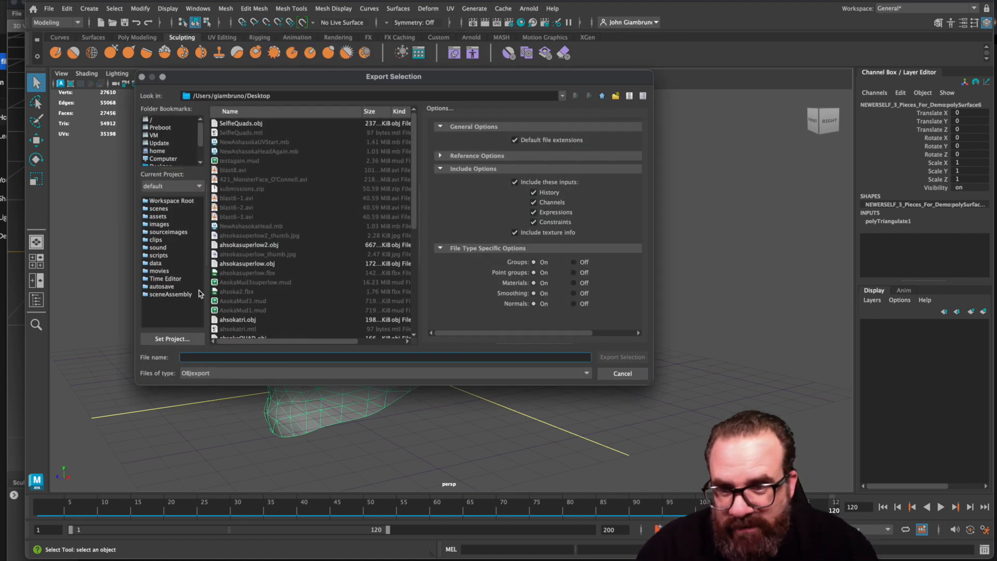
type("Se")
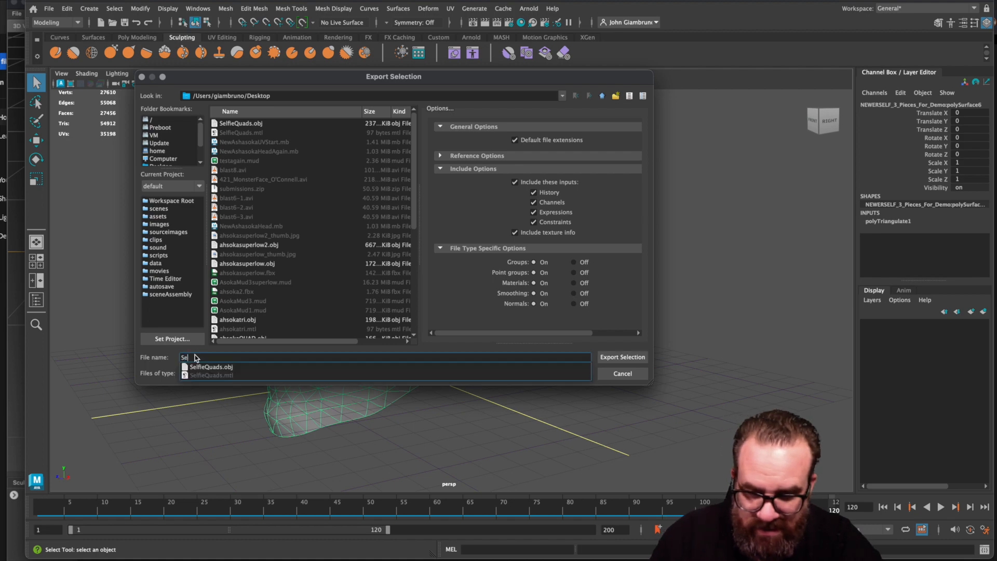
type("lfieTris")
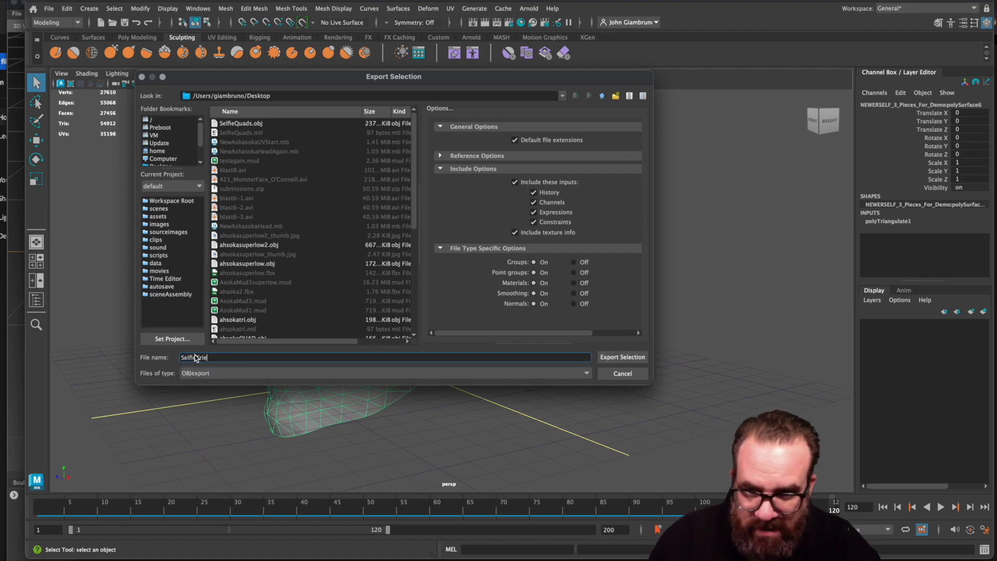
left_click(615, 358)
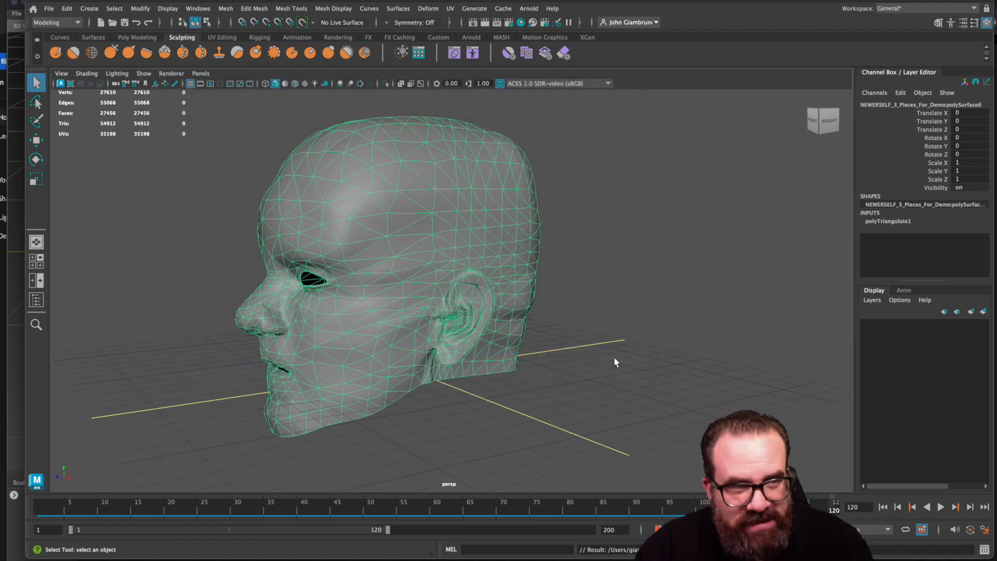
Step: Switch to Mudbox and dismiss its Welcome window to leave the empty scene ready
left_click(16, 374)
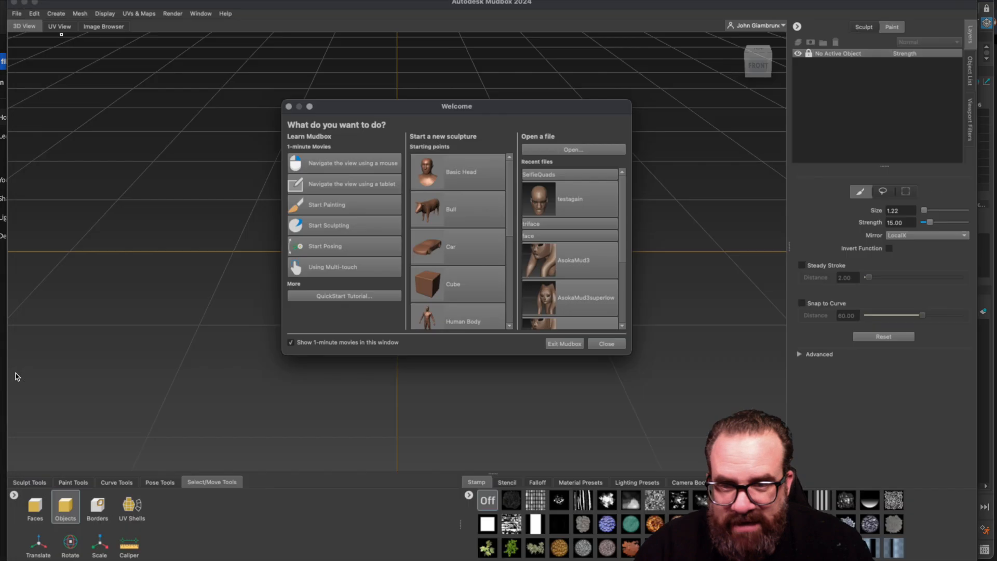
left_click(605, 344)
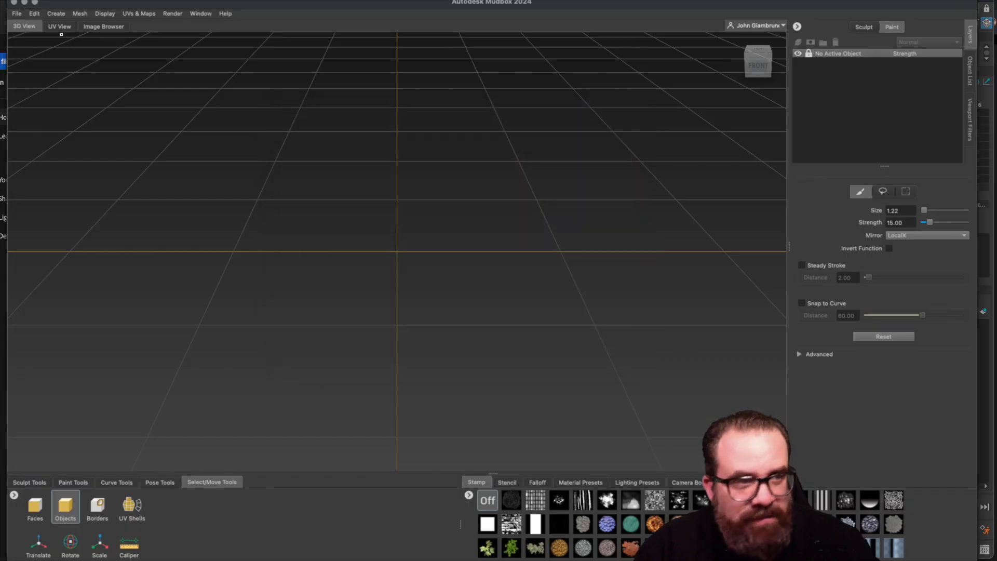
Step: Import the triangulated head into the scene, keeping the mesh despite its detected problems
left_click_drag(268, 288, 412, 252)
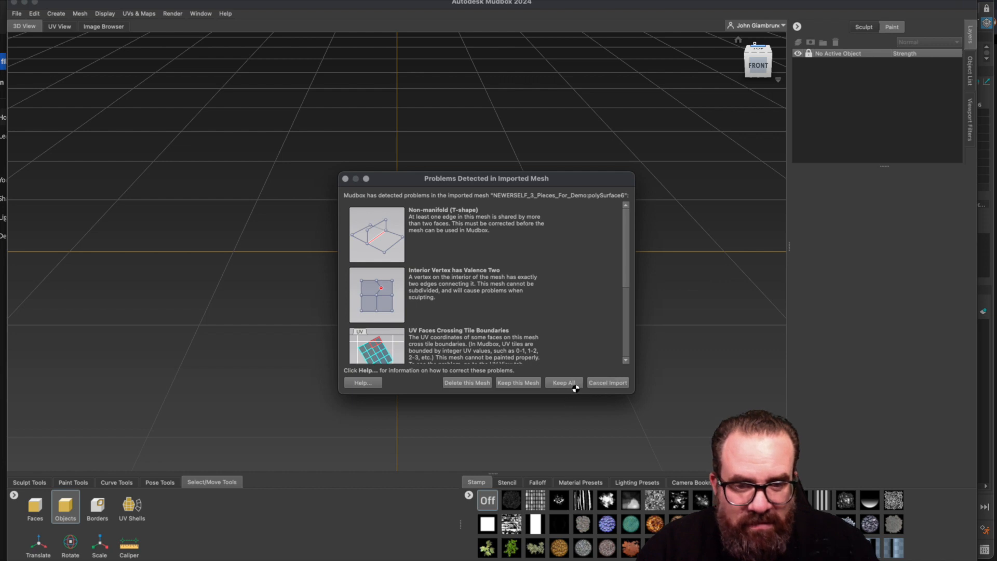
left_click(518, 383)
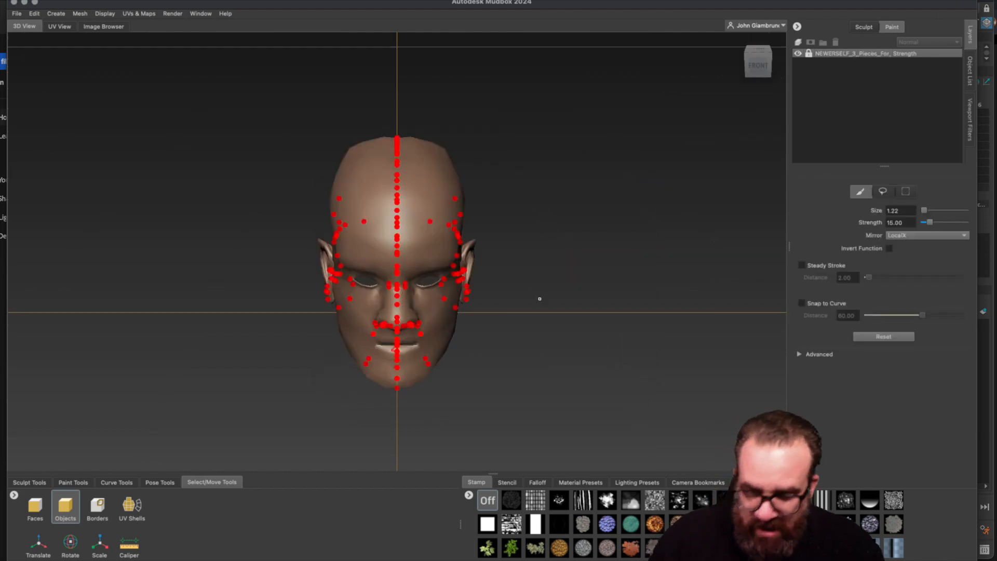
left_click_drag(538, 300, 410, 194, "alt")
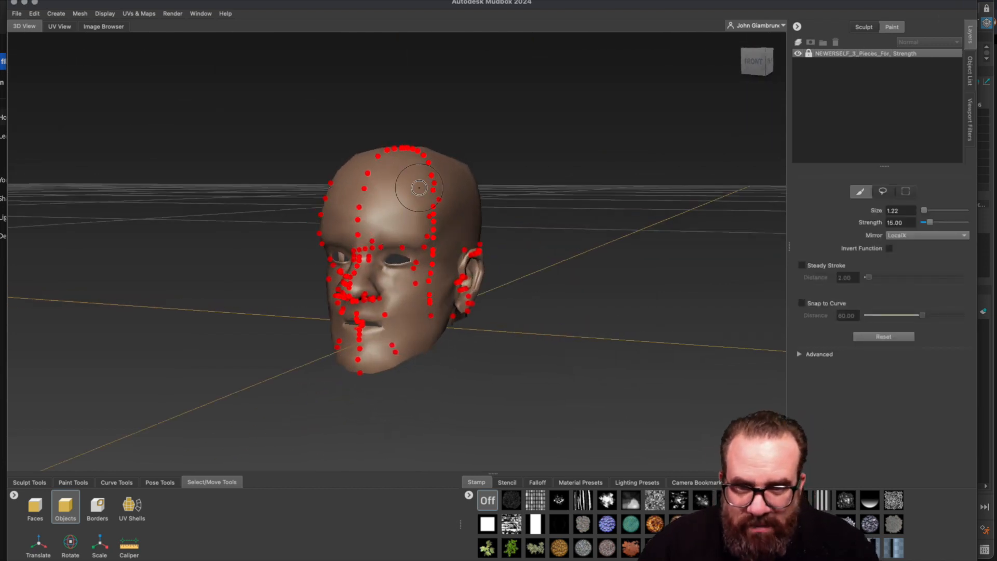
Step: Retopologize the whole imported head with a new operation, ignoring the mesh errors and continuing
left_click(411, 191)
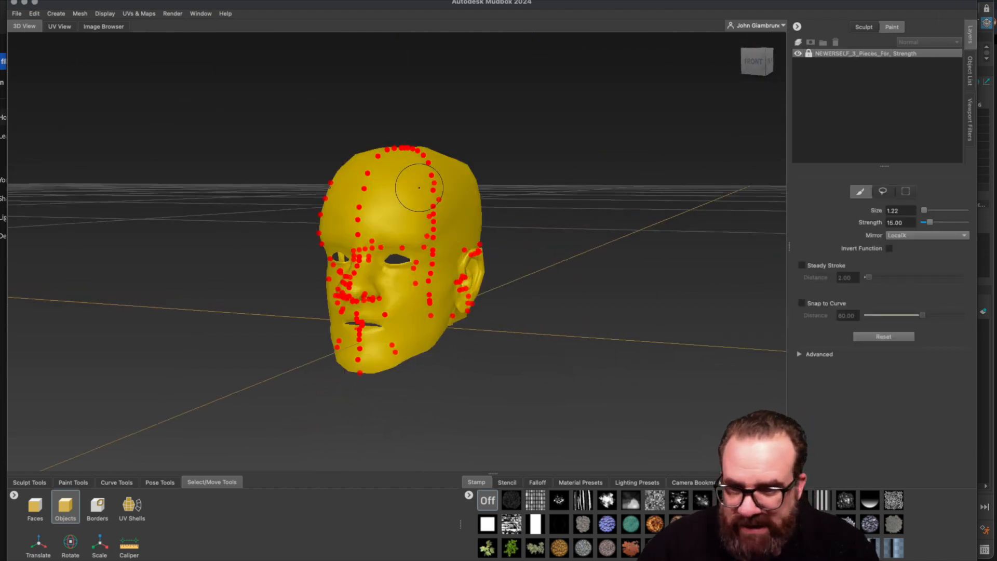
left_click(56, 14)
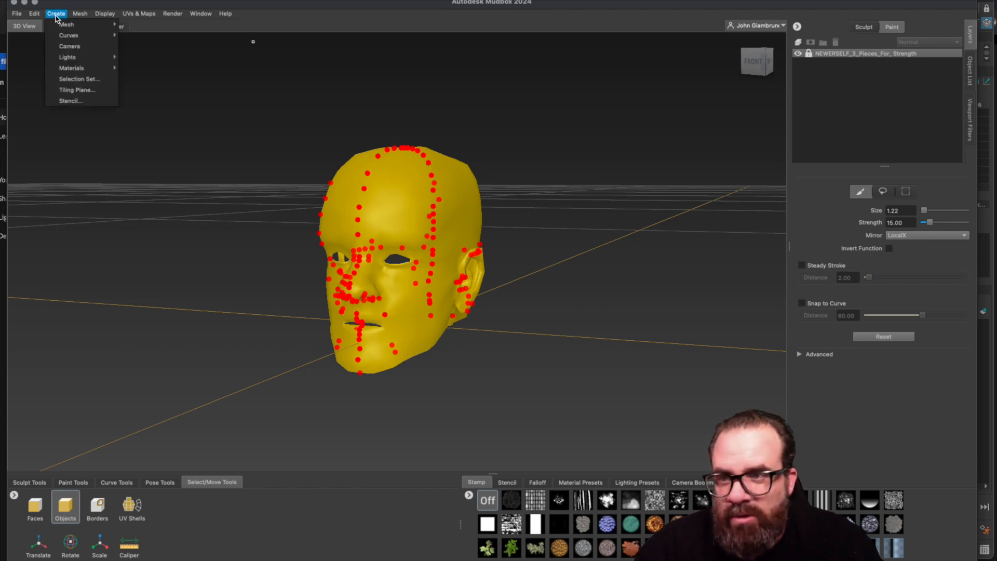
mouse_move(84, 20)
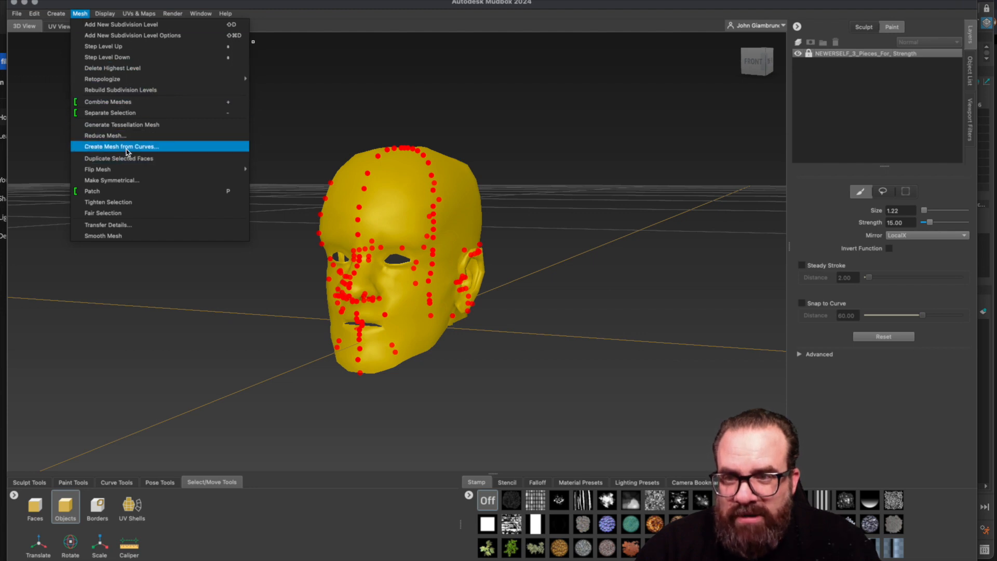
mouse_move(124, 80)
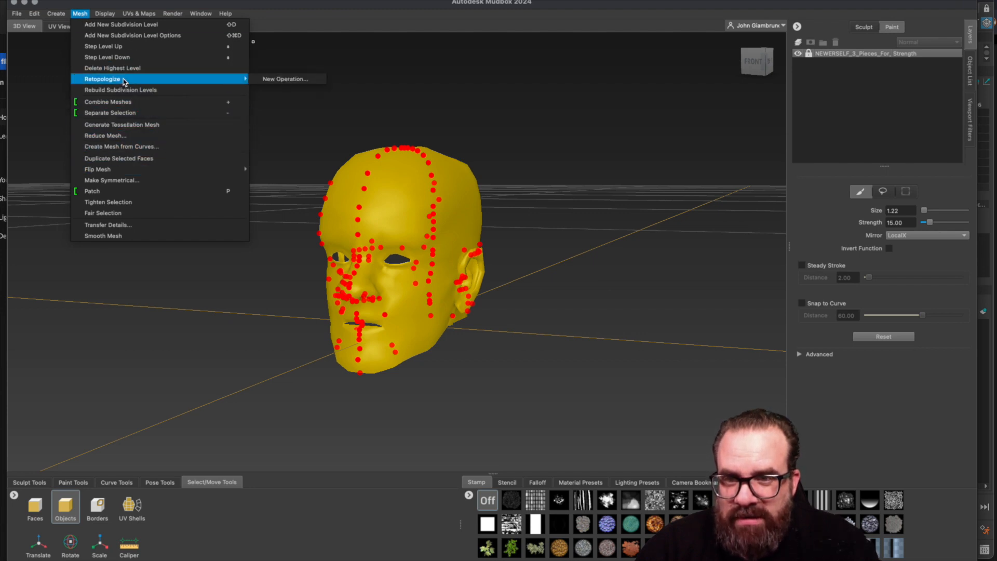
left_click(260, 79)
left_click(527, 425)
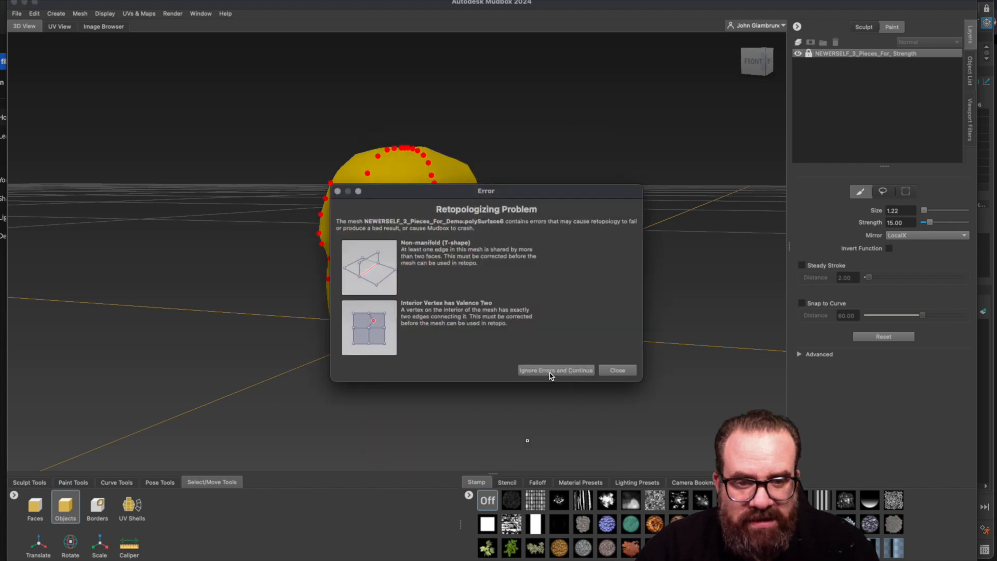
left_click(550, 374)
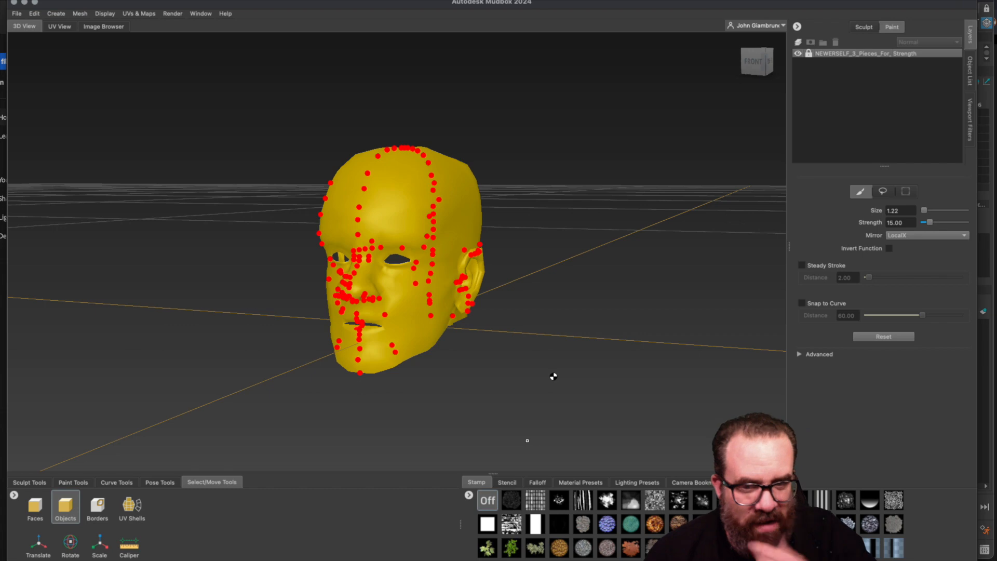
Step: Switch to Maya to examine the triangulated head's wireframe from both sides, and return to Mudbox
left_click(987, 97)
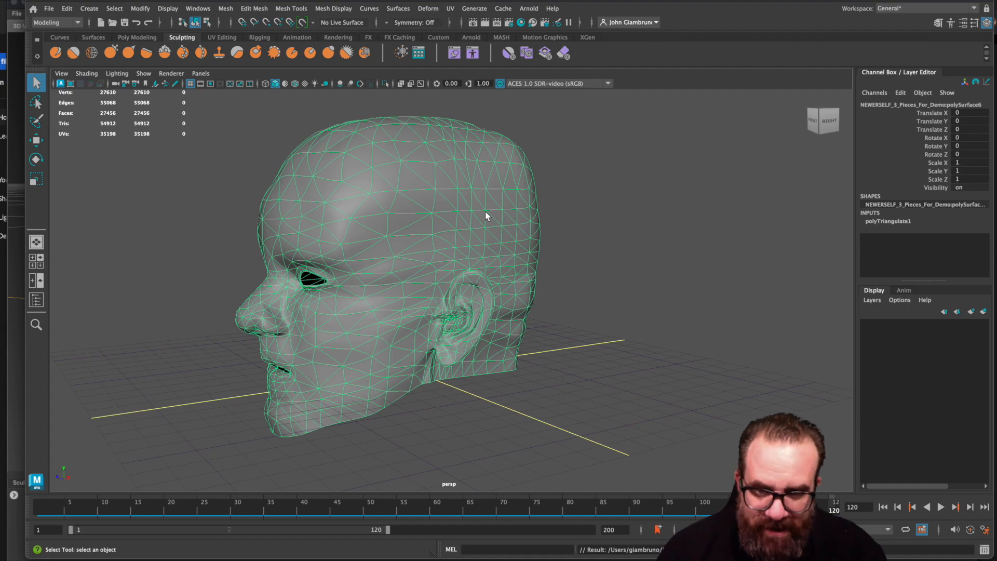
left_click_drag(264, 320, 464, 349, "alt")
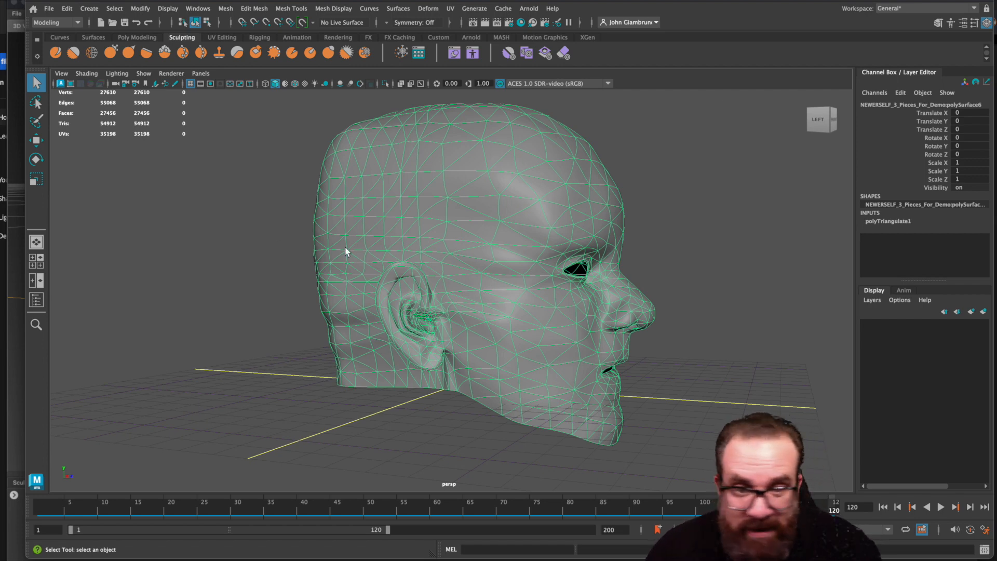
left_click(16, 371)
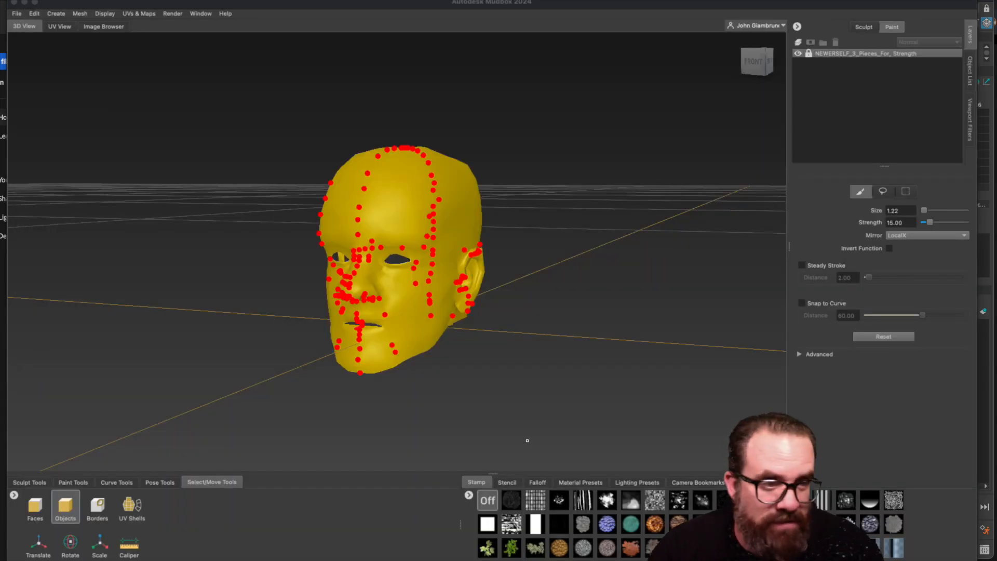
Step: Dismiss the subdivision and map extraction errors, and translate the original head sideways away from the retopologized copy
key("shift+d")
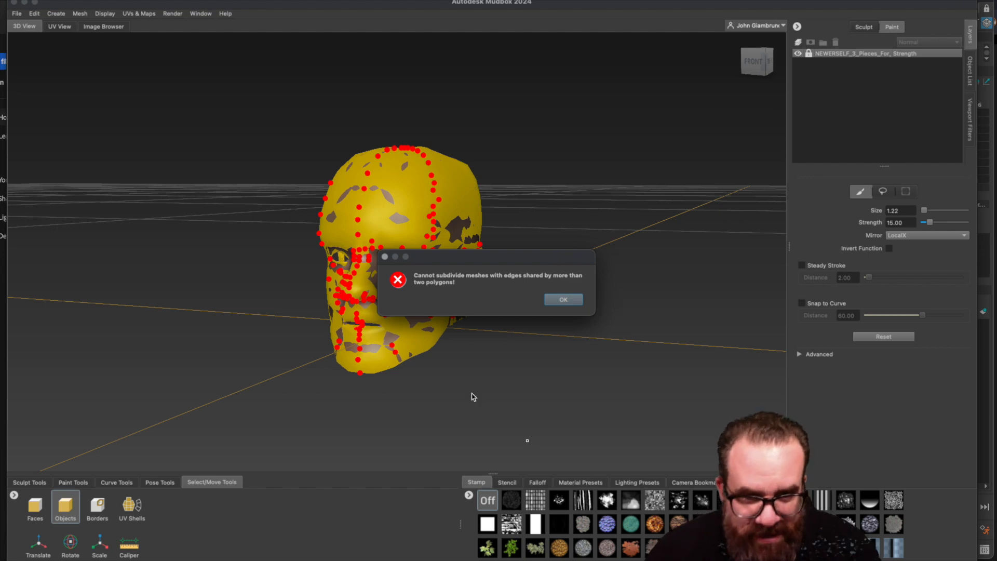
left_click(563, 300)
left_click(563, 303)
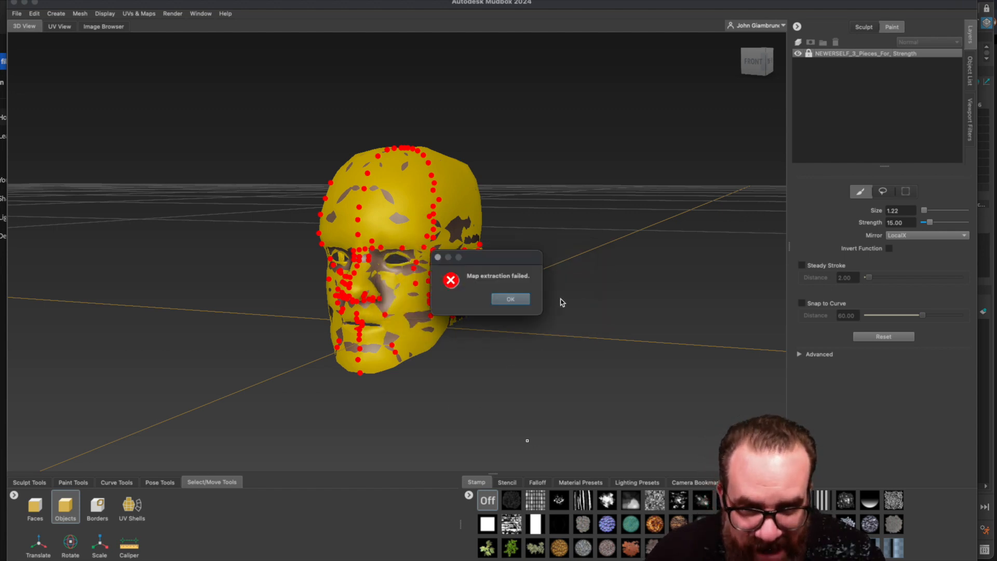
left_click(524, 303)
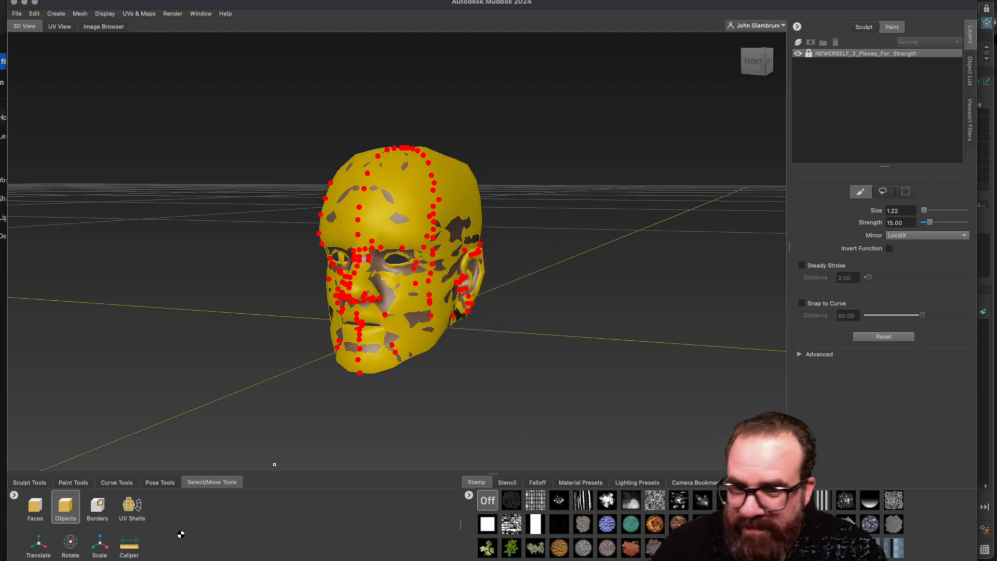
left_click(38, 542)
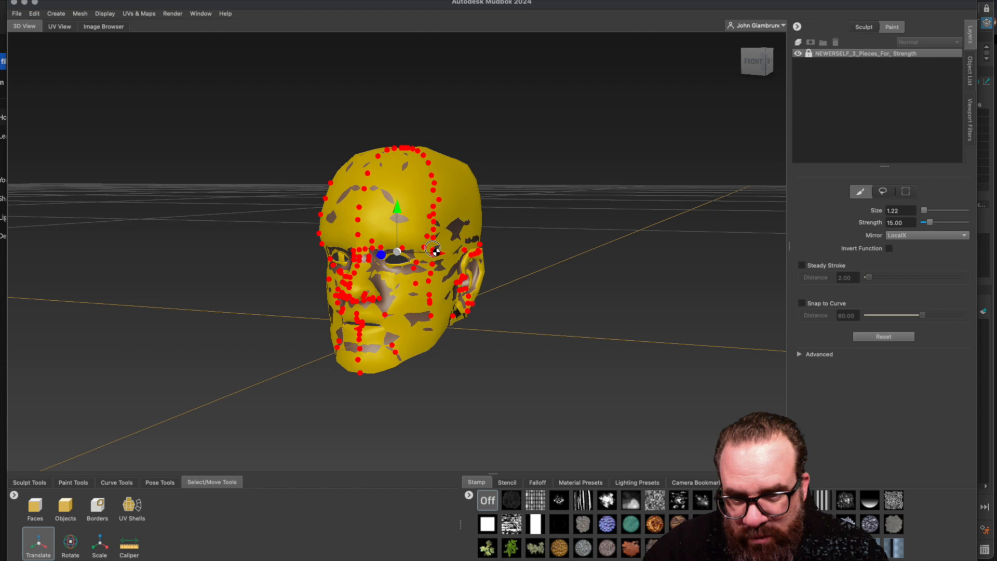
left_click_drag(441, 221, 215, 210)
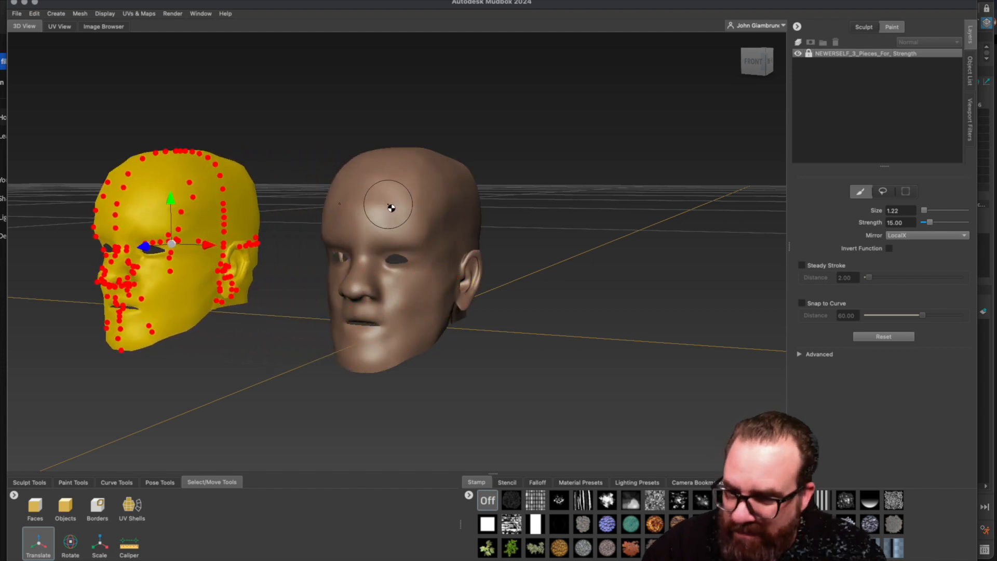
Step: Delete the original head with the red error markers and save the scene to the Desktop as newnewselfie.mud
left_click(63, 512)
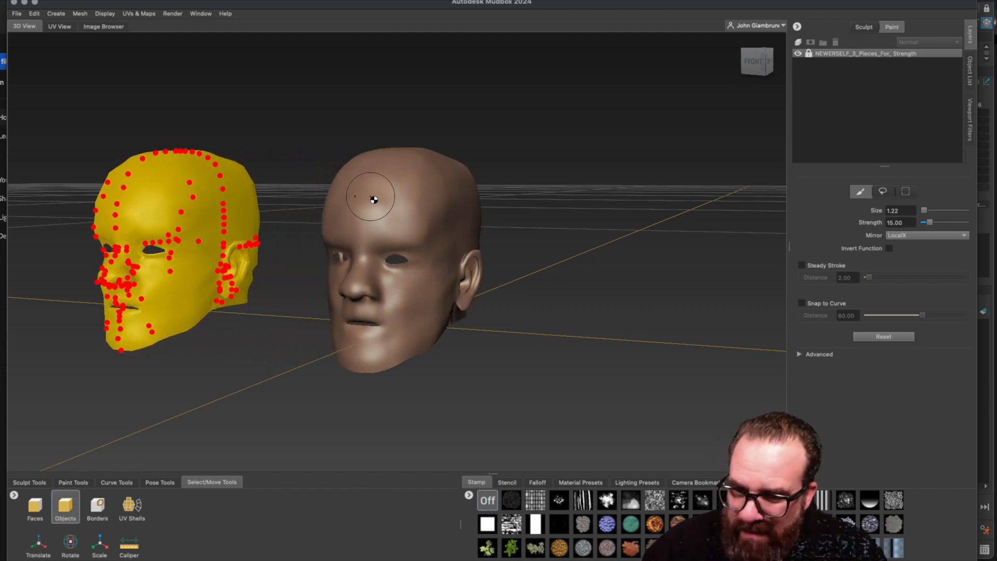
left_click(372, 196)
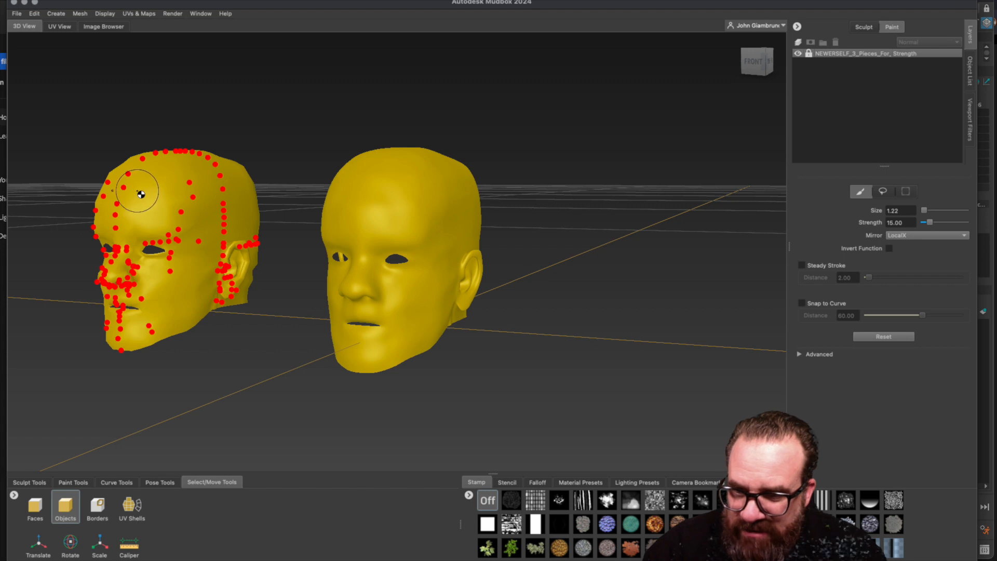
left_click(565, 214)
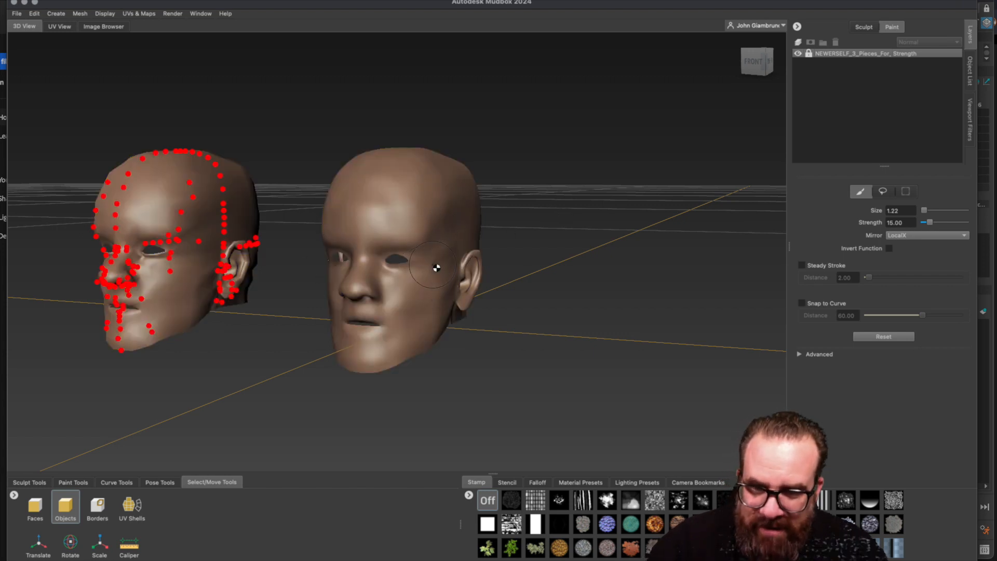
left_click(184, 200)
key("Delete")
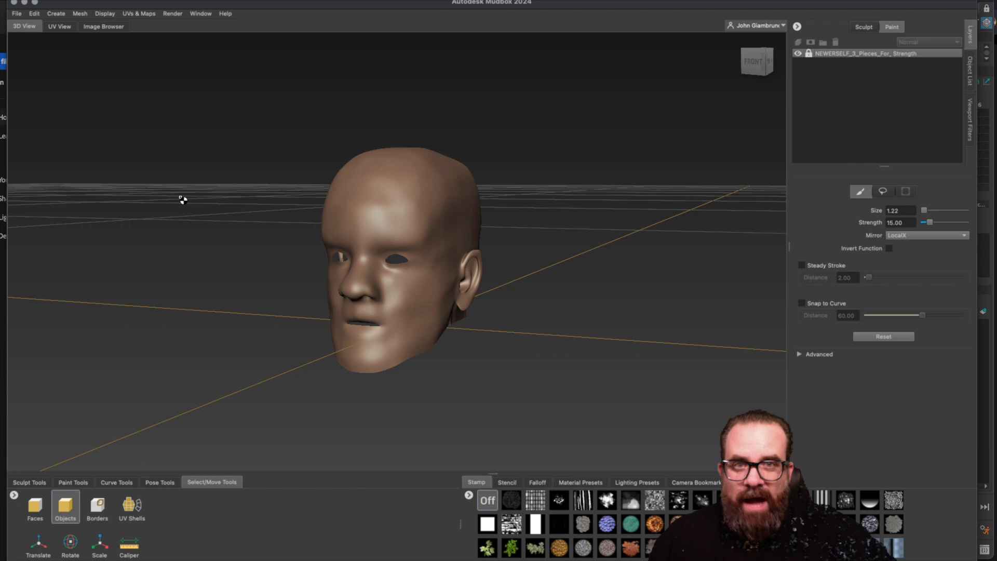
key("super+s")
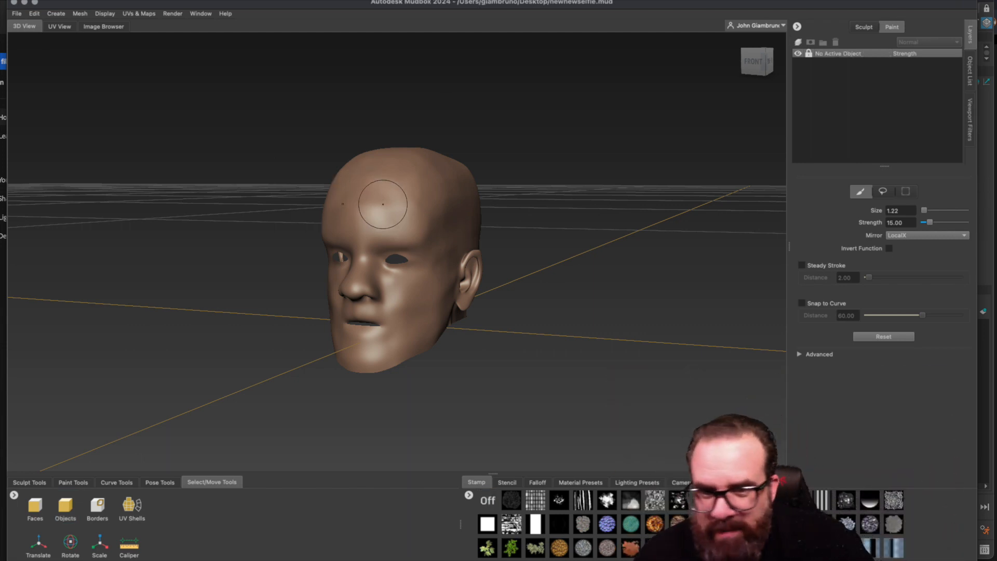
Step: Select the retopologized head and display its wireframe for a close view of the new topology
left_click(420, 218)
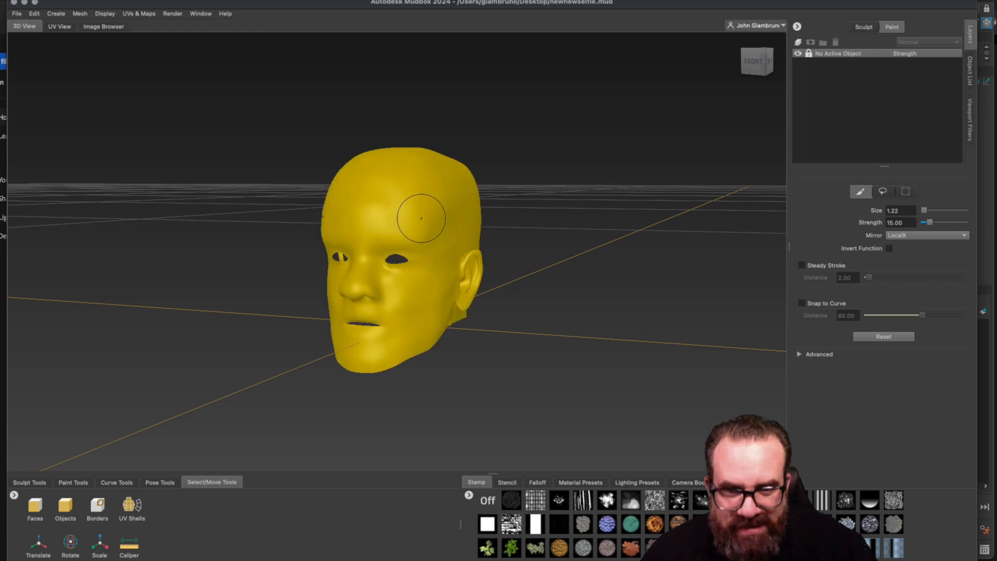
key("w")
right_click_drag(430, 239, 496, 289, "alt")
mouse_move(496, 290)
left_mouse_down("alt")
mouse_move(353, 290)
mouse_move(425, 289)
left_mouse_up("alt")
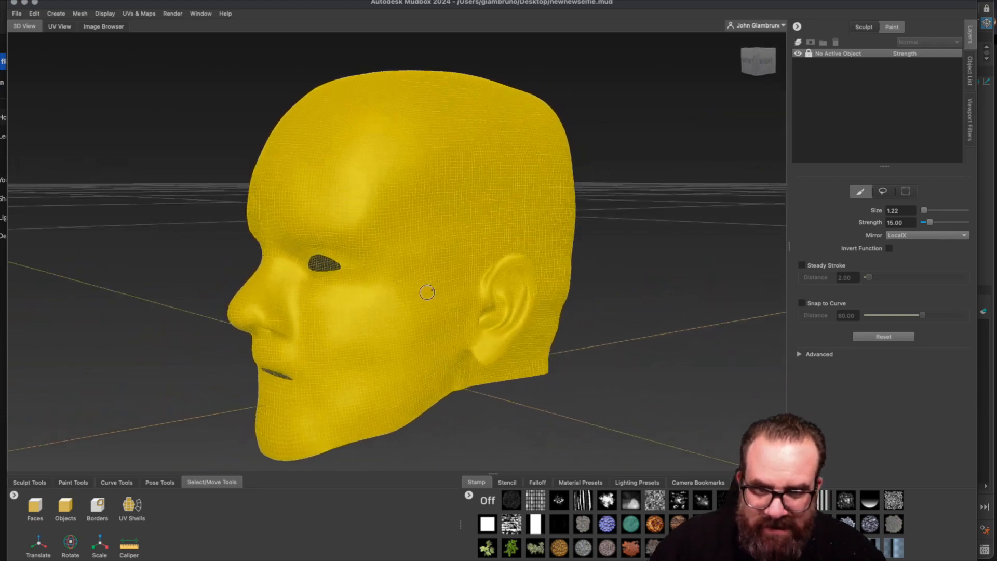
Step: Choose the Smooth sculpt tool for the retopologized head, and deselect the head in object selection mode
left_click(32, 483)
left_click(65, 505)
left_click_drag(654, 218, 522, 322, "alt")
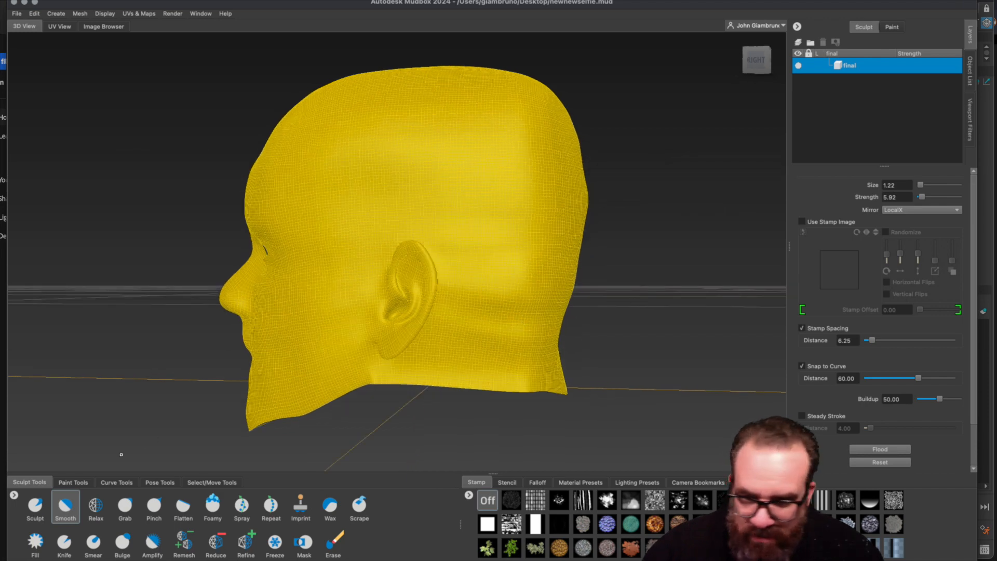
left_click(212, 482)
left_click(65, 506)
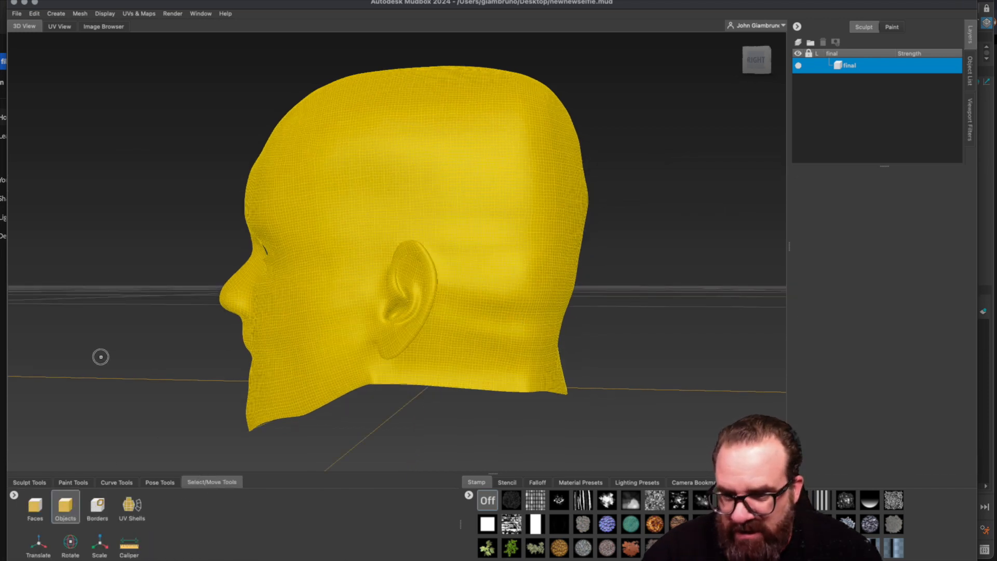
left_click(98, 354)
Step: Activate the Smooth sculpt tool at the back of the head with Mirror set to LocalX
left_click(30, 482)
mouse_move(166, 385)
left_mouse_down("alt")
mouse_move(102, 363)
mouse_move(21, 382)
left_mouse_up("alt")
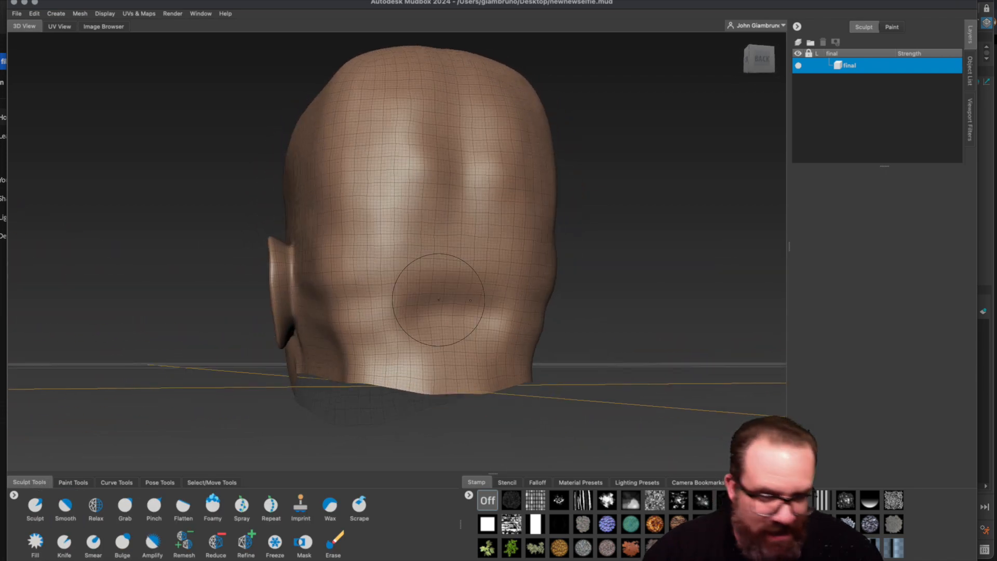
left_click(68, 504)
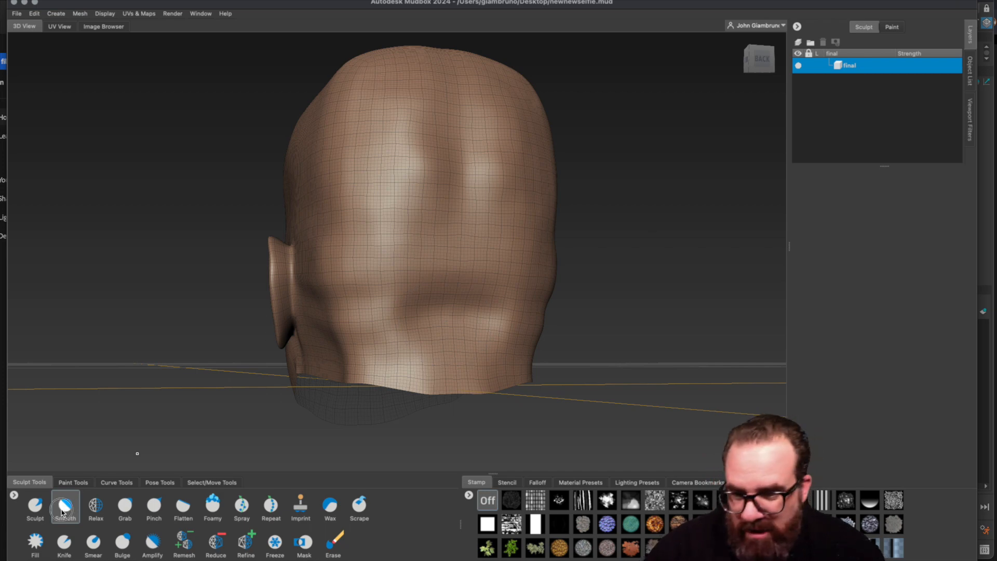
left_click(886, 210)
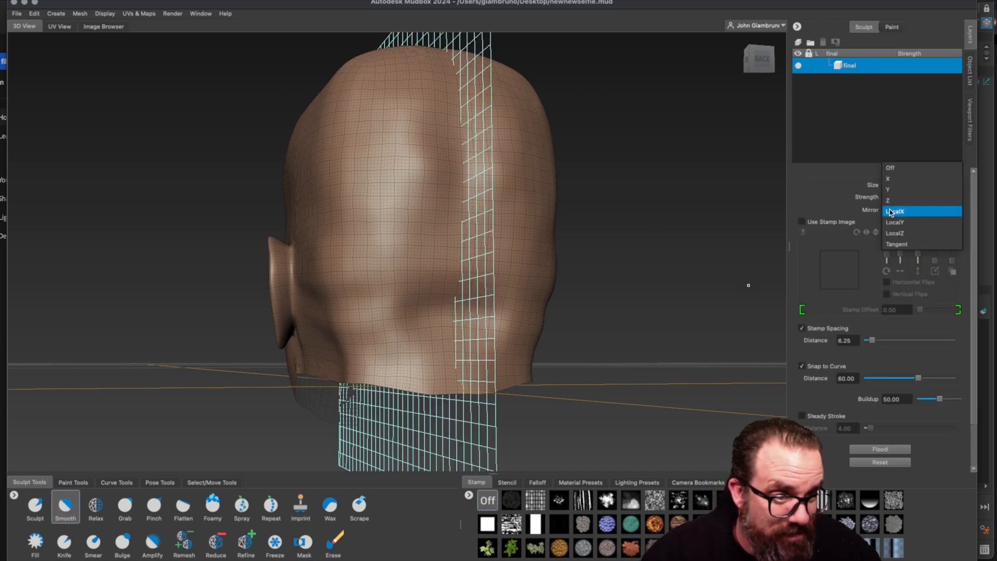
left_click(893, 211)
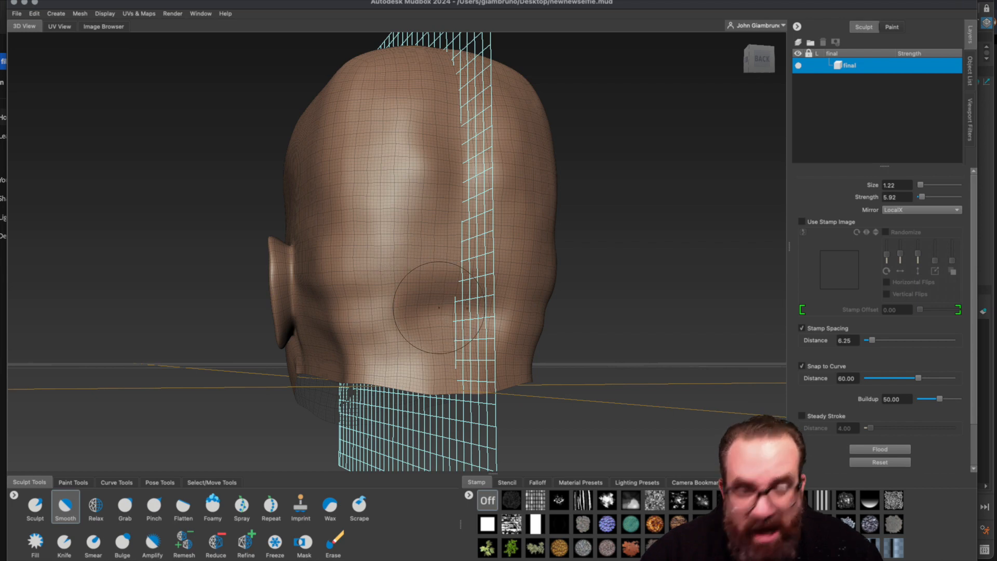
Step: Examine the head and its LocalX mirror plane from the back and side, and check the original head in Maya
right_click_drag(441, 305, 425, 289, "alt")
right_click_drag(518, 282, 466, 292, "alt")
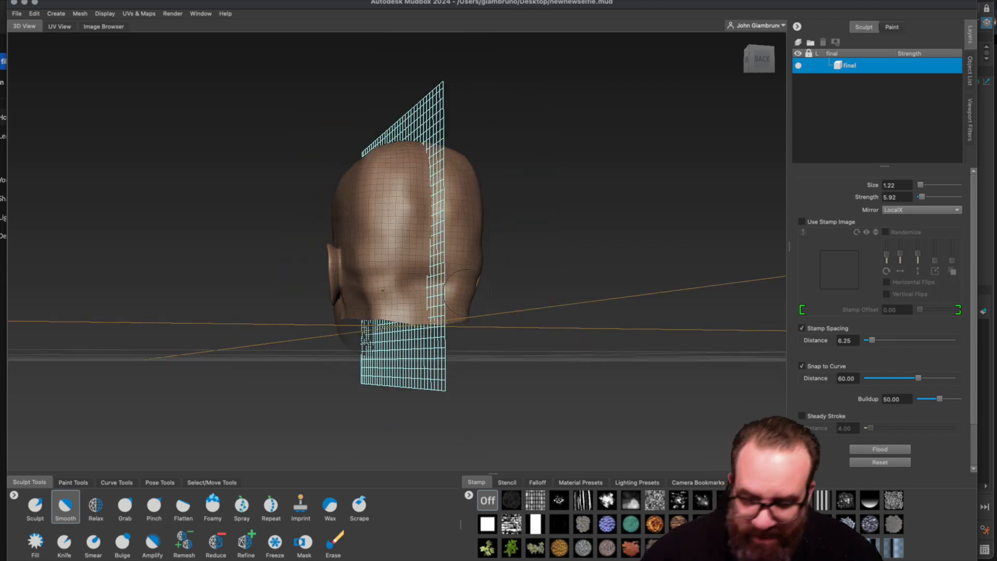
left_click_drag(313, 300, 411, 297, "alt")
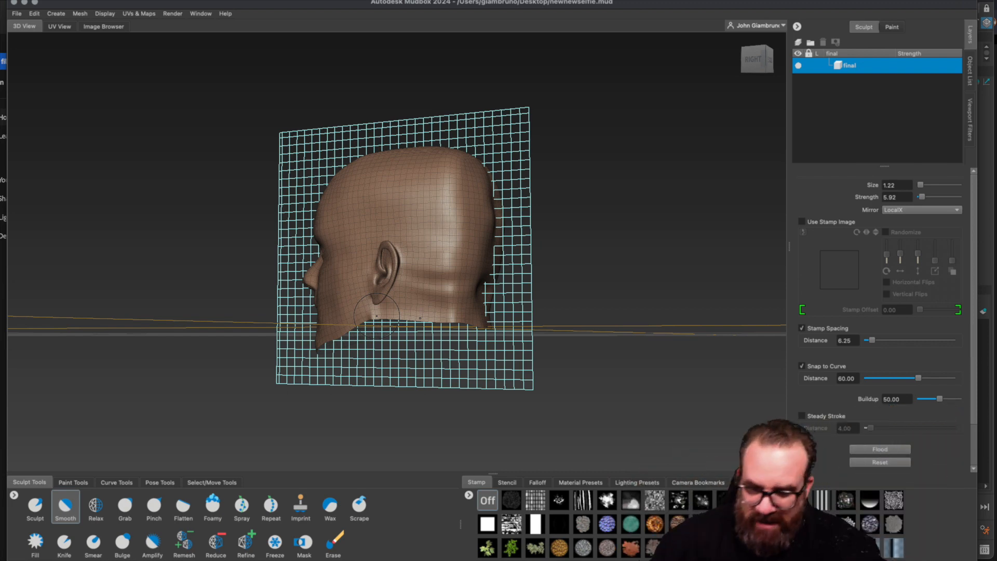
left_click_drag(257, 335, 348, 52, "alt")
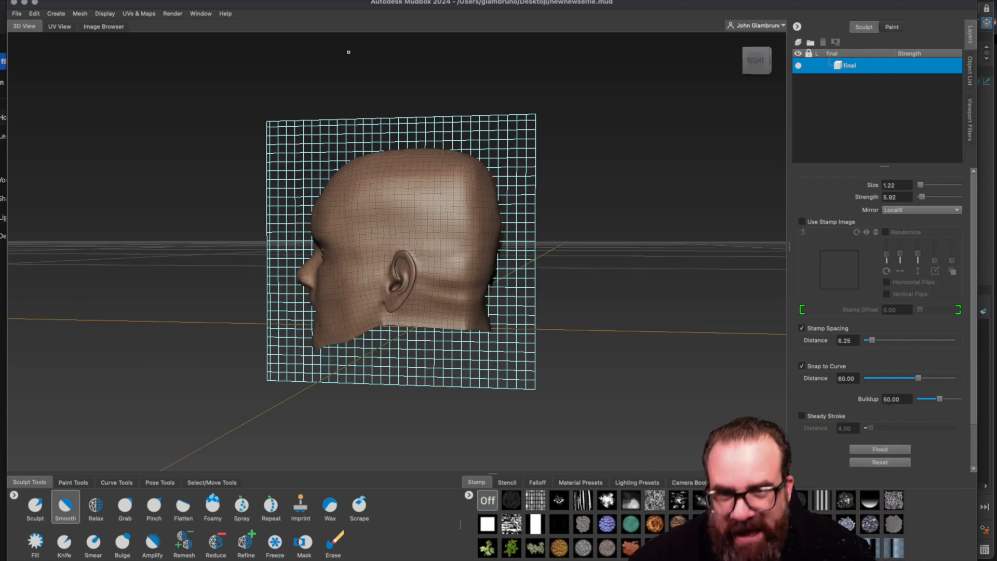
key("super+Tab")
key("super+Tab")
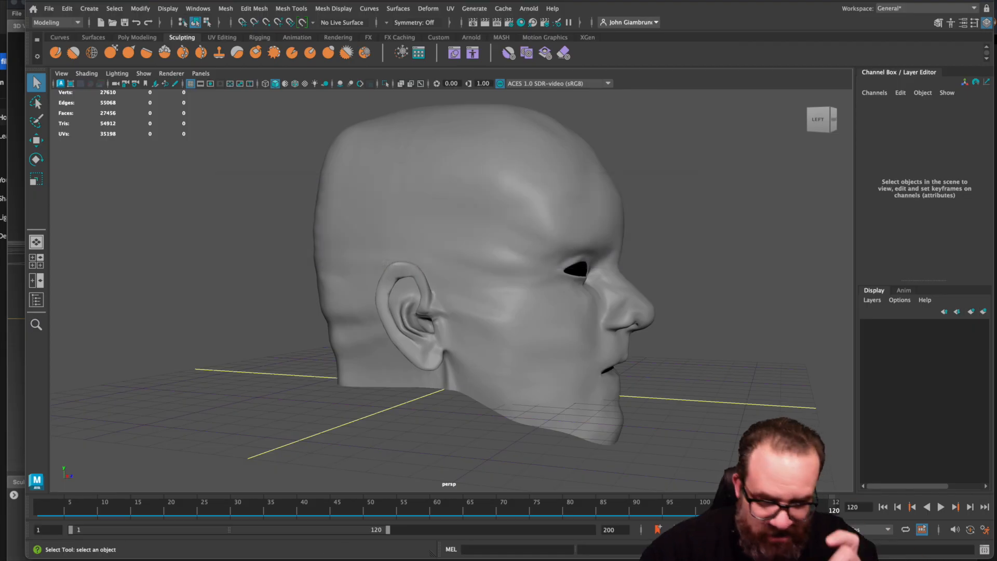
key("super+Tab")
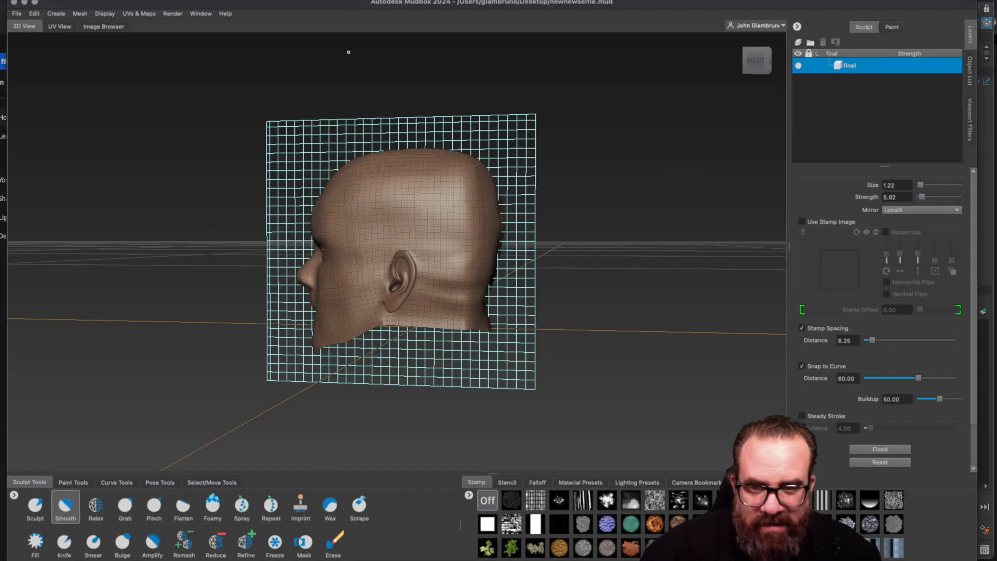
Step: Select the head in object mode and scale it up uniformly
left_click(212, 482)
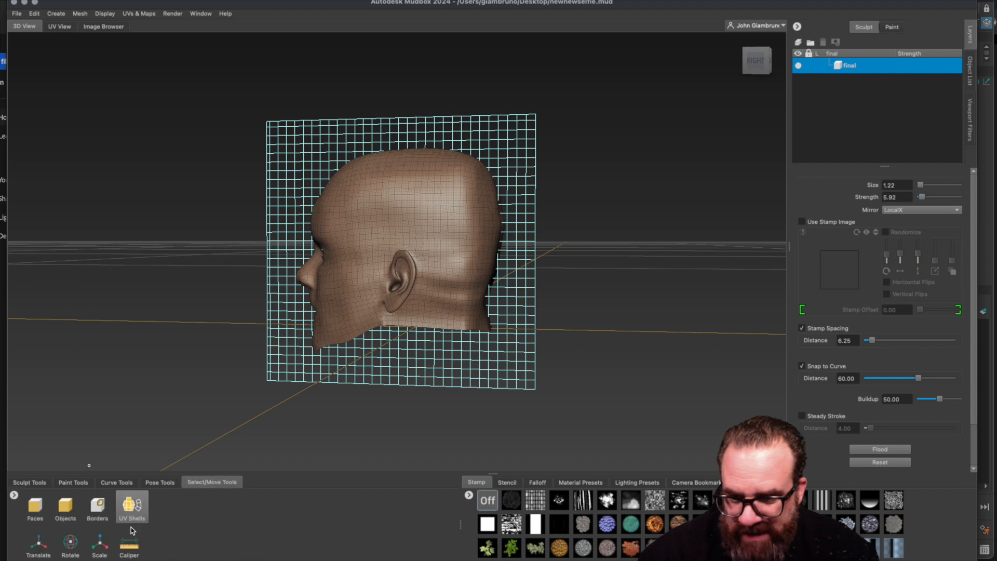
left_click(65, 506)
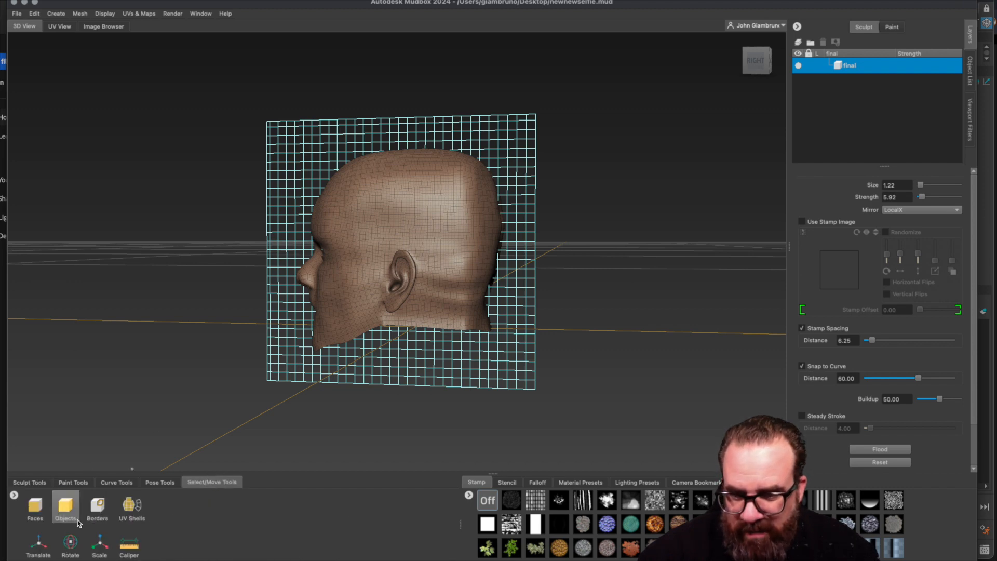
left_click(415, 193)
left_click_drag(270, 381, 395, 383, "alt")
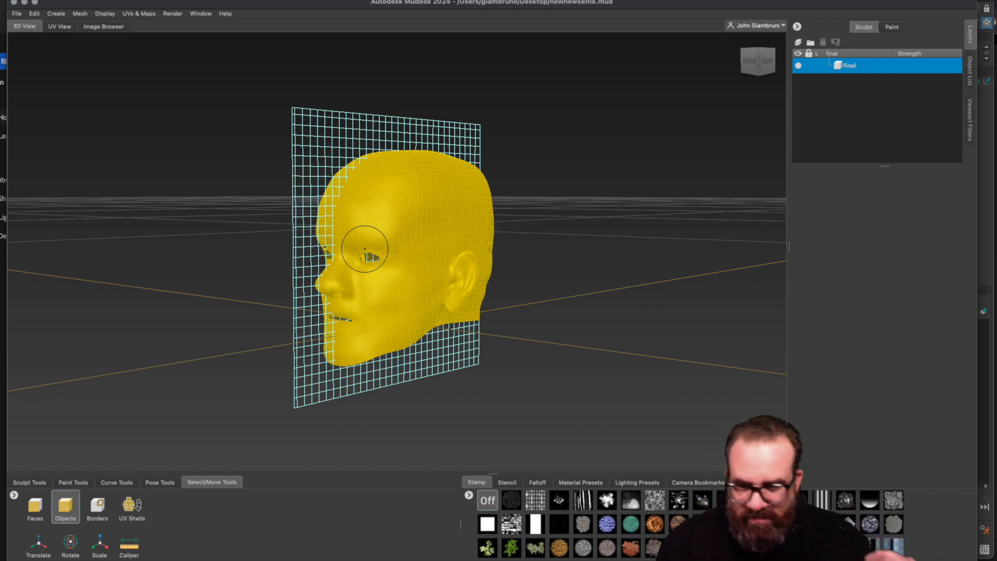
left_click(99, 544)
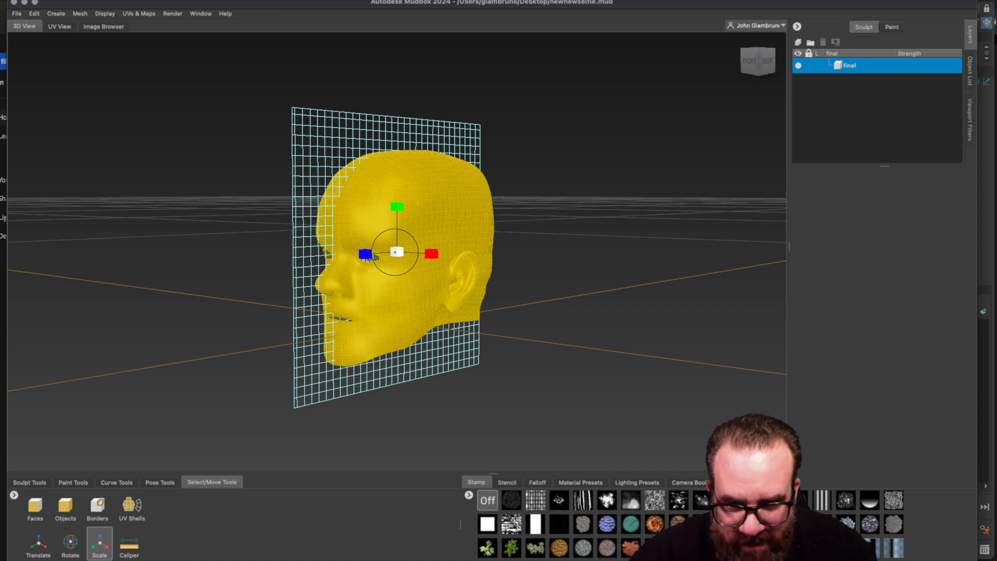
left_click_drag(397, 252, 476, 270)
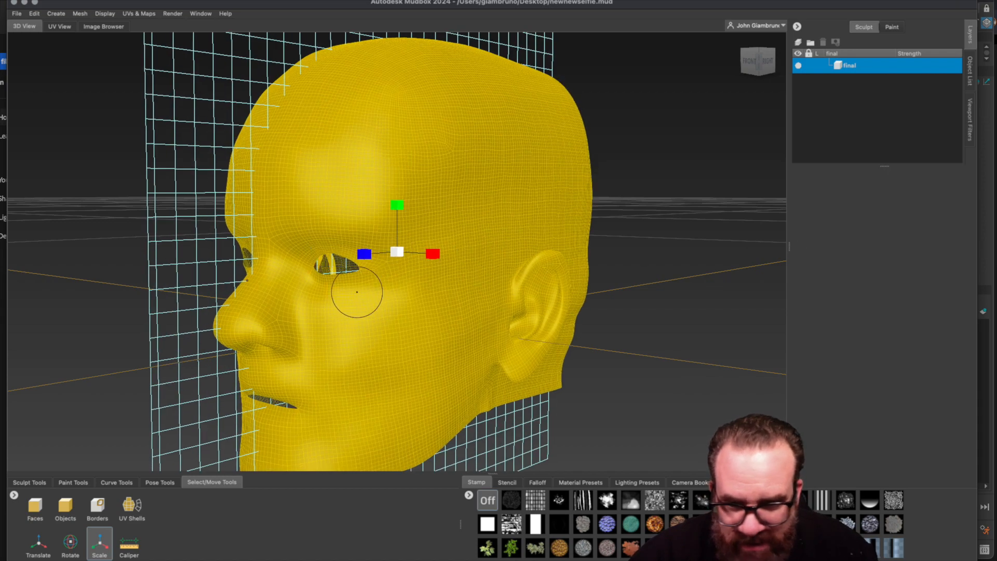
left_click_drag(396, 252, 460, 270)
scroll(464, 272, "down", 10)
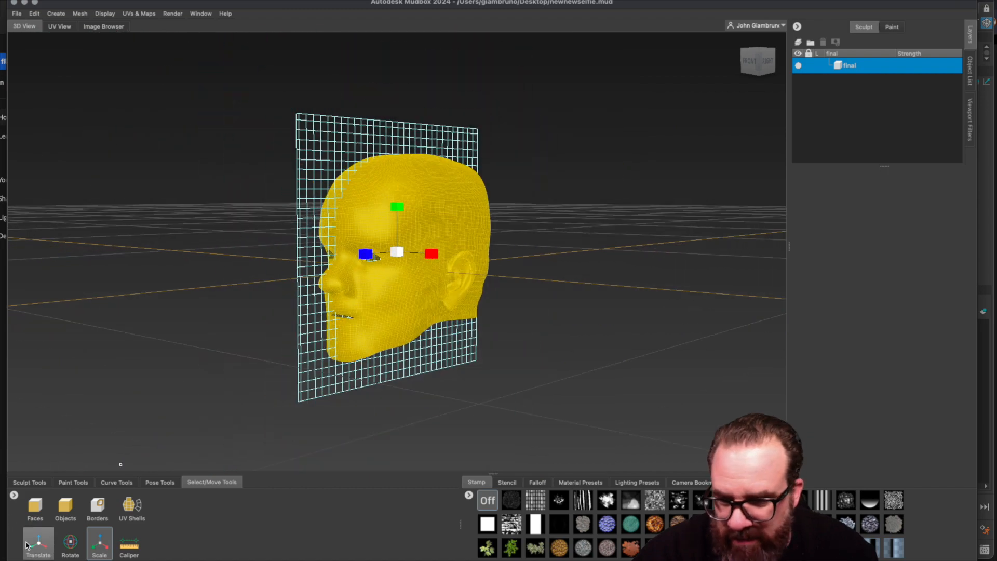
Step: Move the head vertically upward relative to the ground grid
left_click(33, 543)
left_click_drag(398, 197, 405, 150)
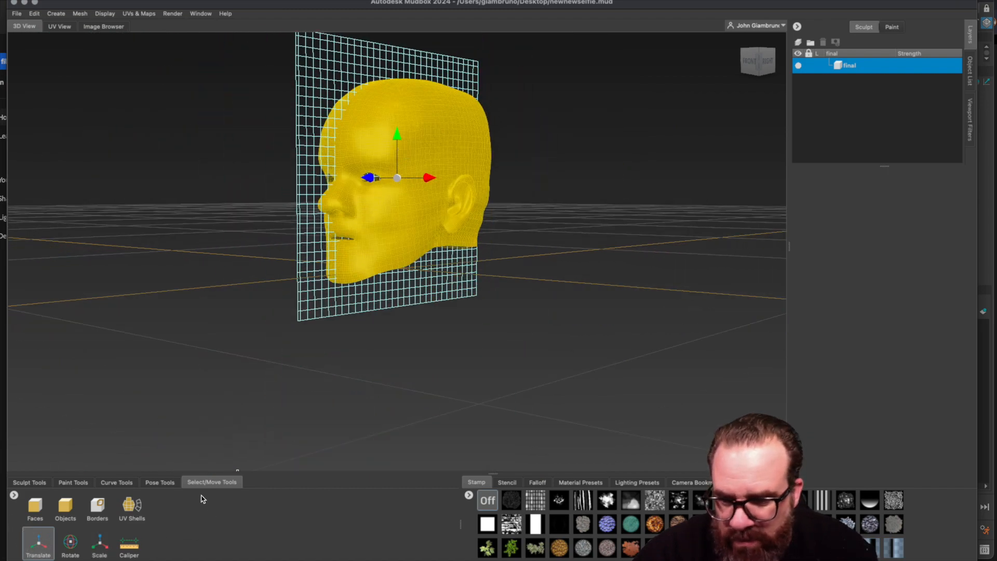
left_click_drag(308, 392, 142, 467, "alt")
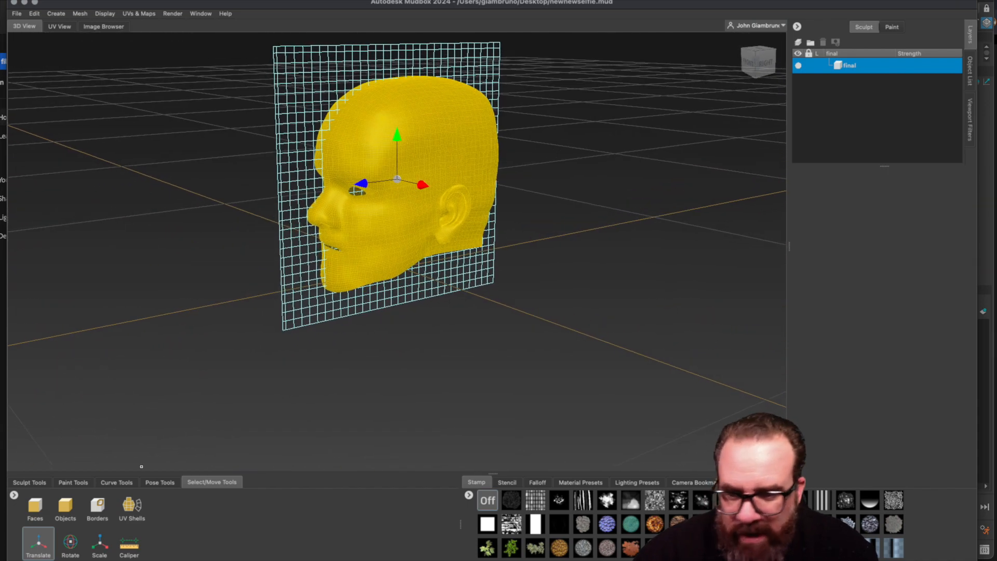
Step: Deselect the head in object selection mode and activate the Smooth sculpt tool
left_click(30, 483)
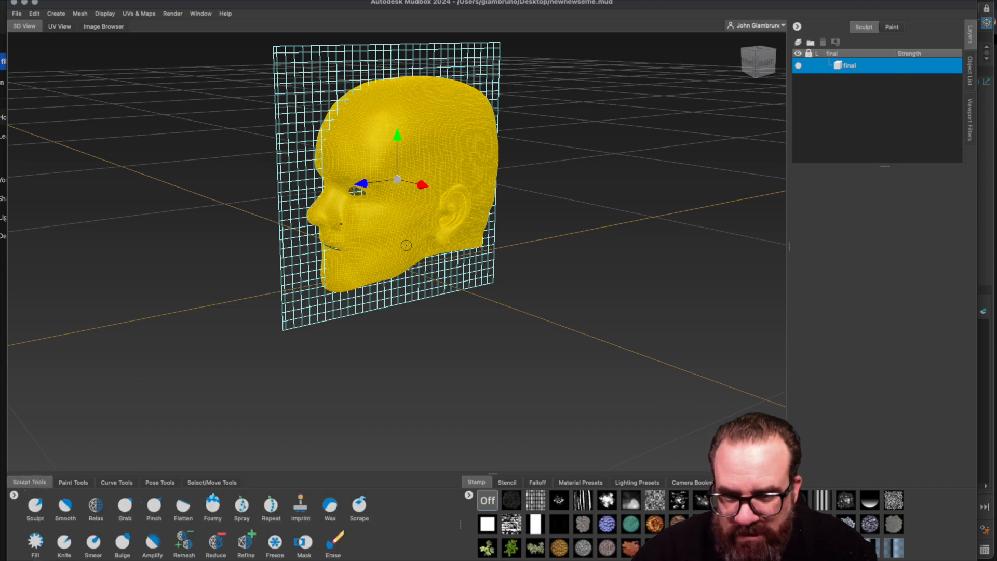
left_click(213, 482)
left_click(73, 504)
left_click(145, 399)
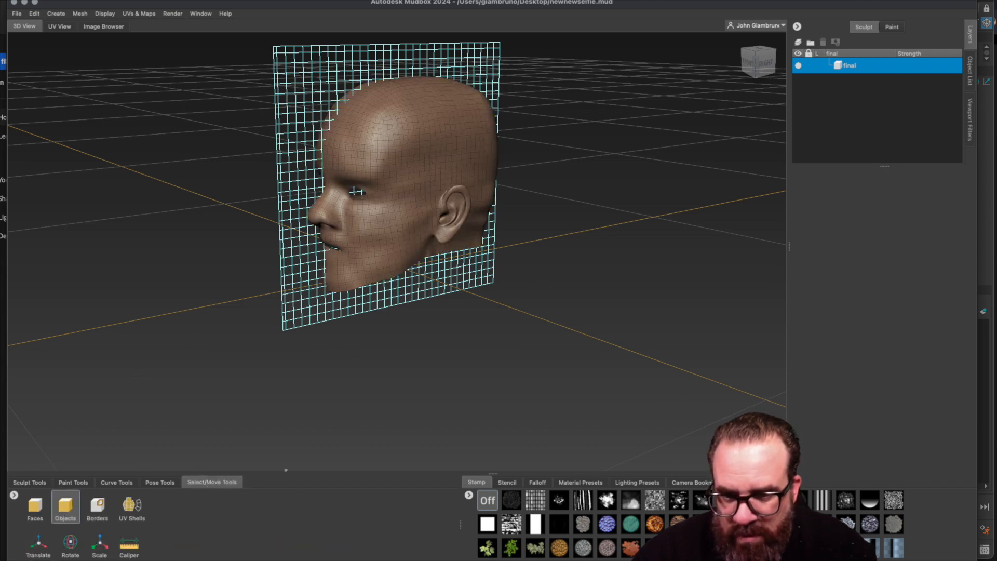
left_click(29, 482)
left_click(69, 512)
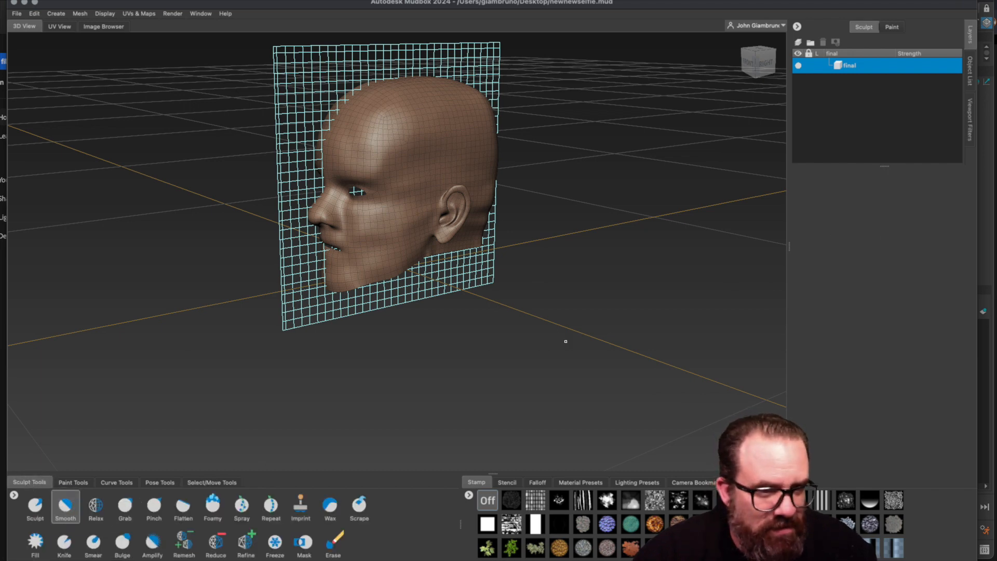
left_click(65, 504)
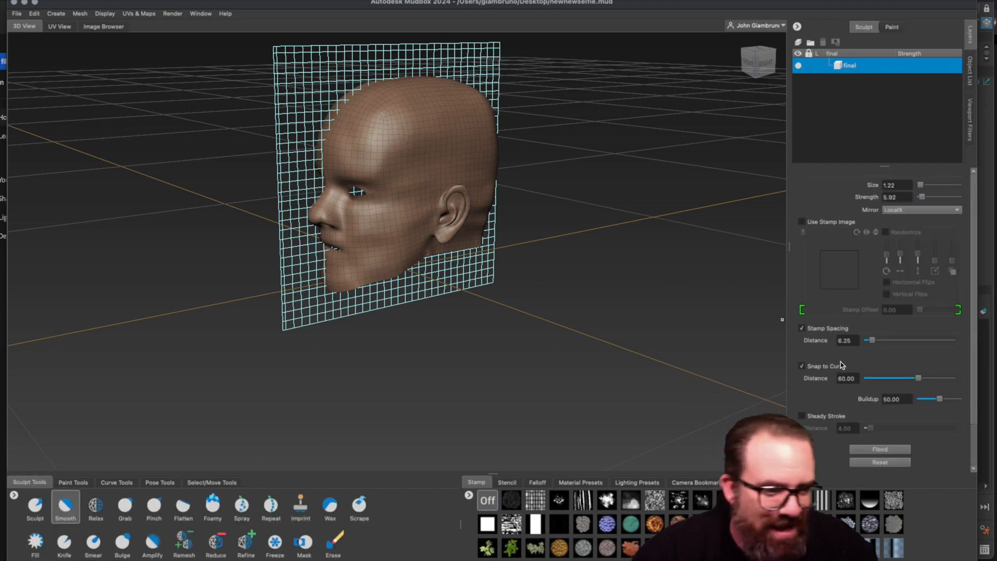
Step: Reset the Smooth tool and configure it with Mirror LocalX, brush size 9.03 and strength 5.18
left_click(882, 464)
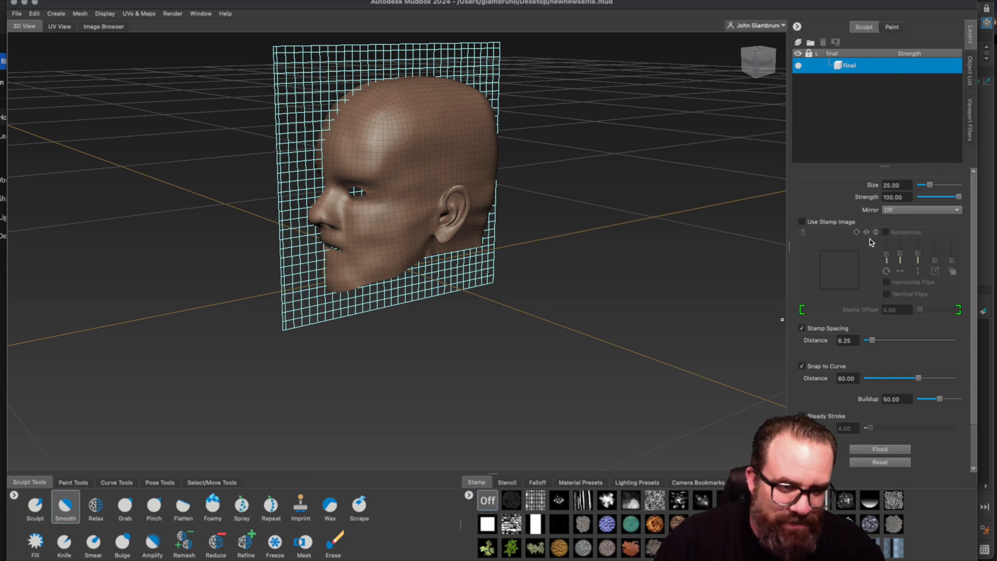
left_click(898, 209)
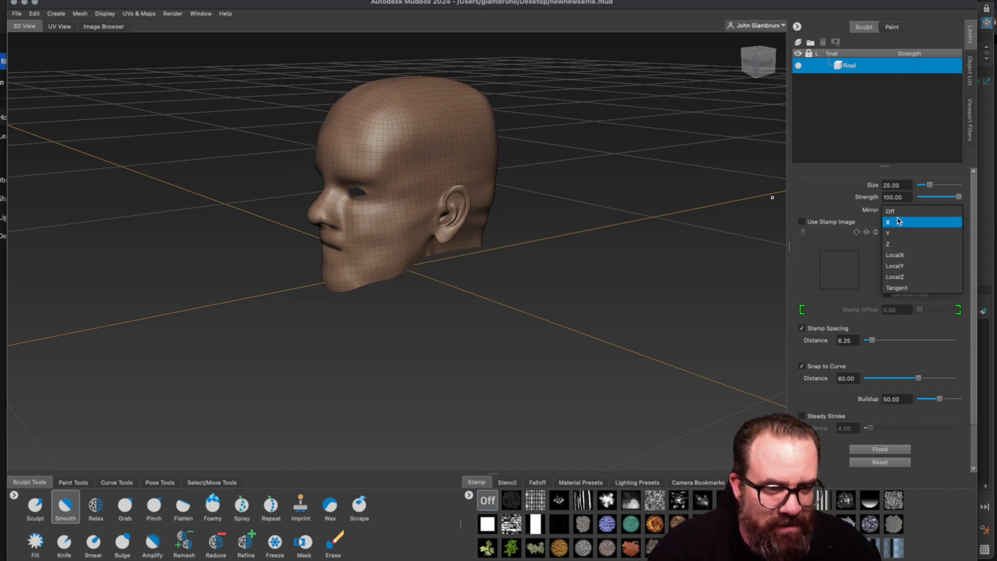
left_click(894, 254)
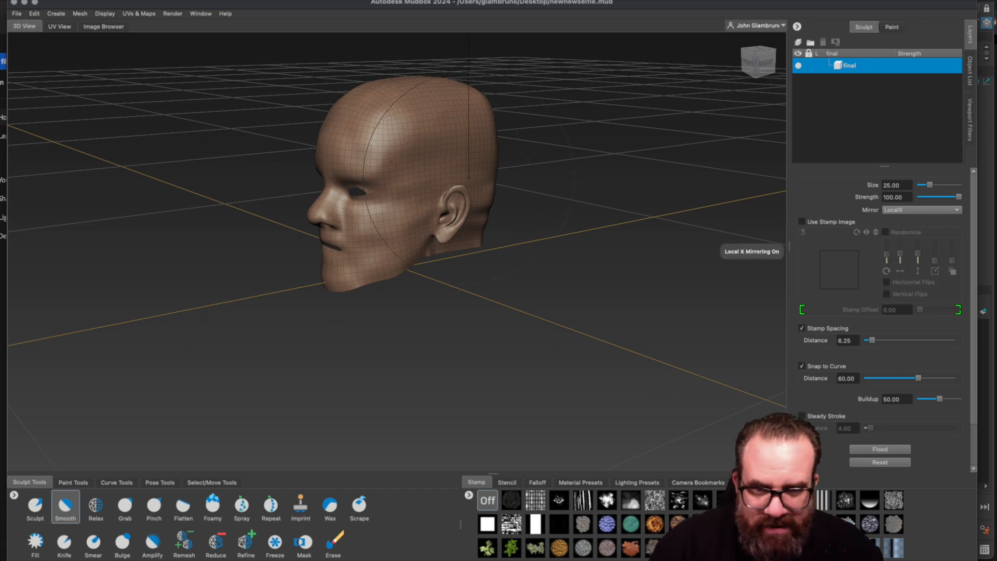
left_click_drag(434, 169, 368, 169)
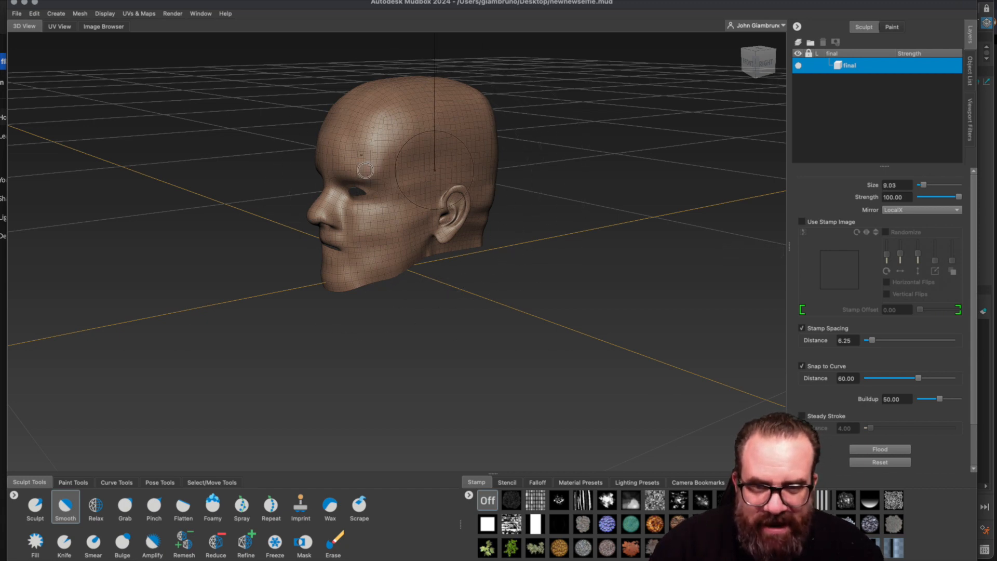
left_click_drag(433, 172, 161, 231)
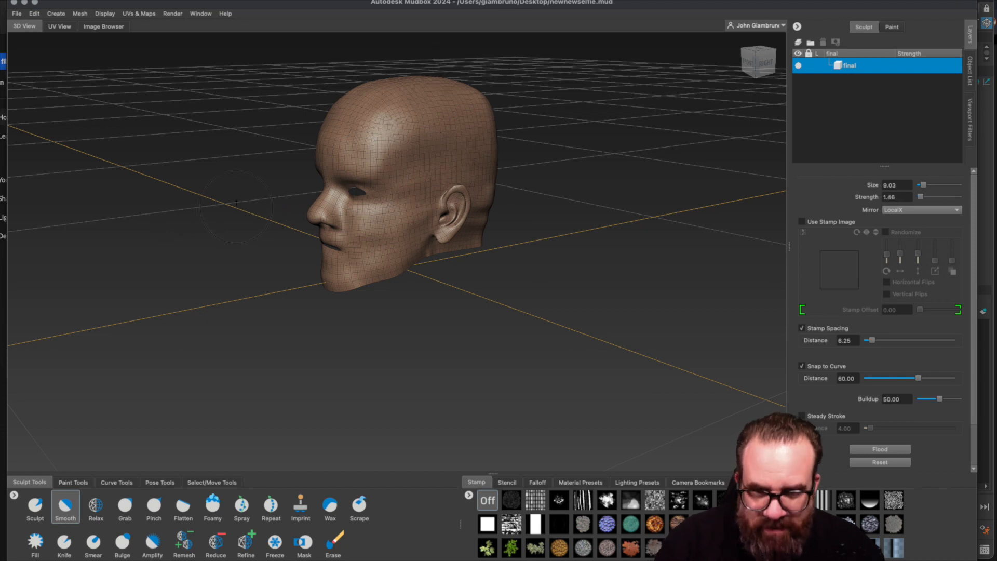
left_click_drag(405, 174, 424, 172)
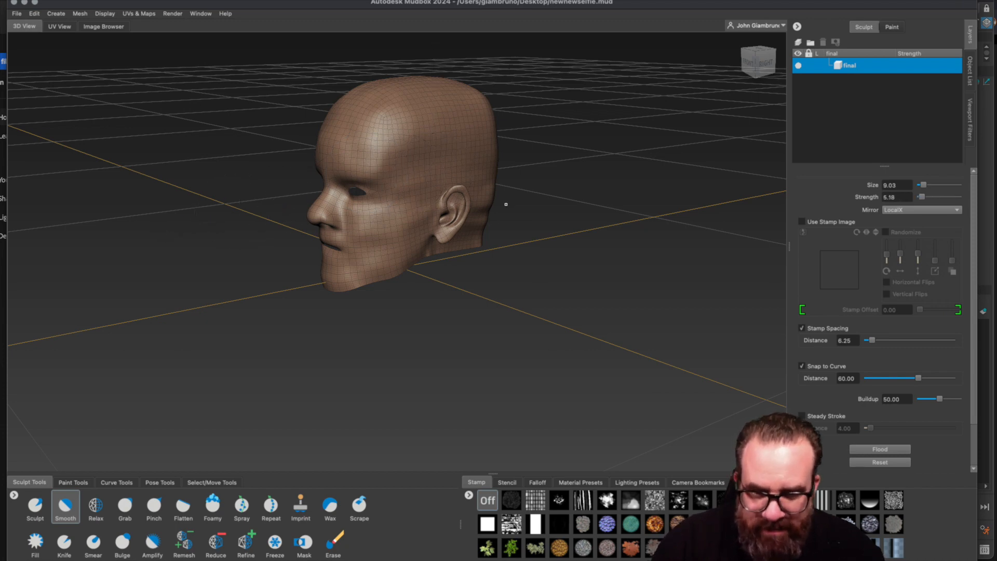
Step: Build up the back of the head with the Sculpt tool at a low strength and brush size 9.03
mouse_move(521, 215)
left_mouse_down("alt")
mouse_move(439, 207)
mouse_move(443, 218)
mouse_move(426, 228)
mouse_move(479, 216)
mouse_move(460, 218)
left_mouse_up("alt")
left_click(35, 505)
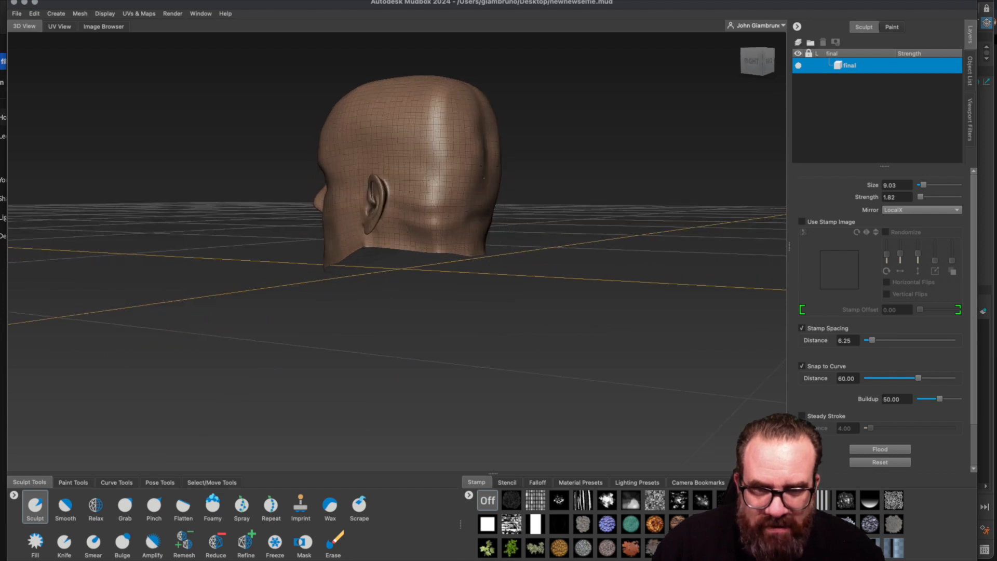
left_click_drag(478, 176, 429, 156, "alt")
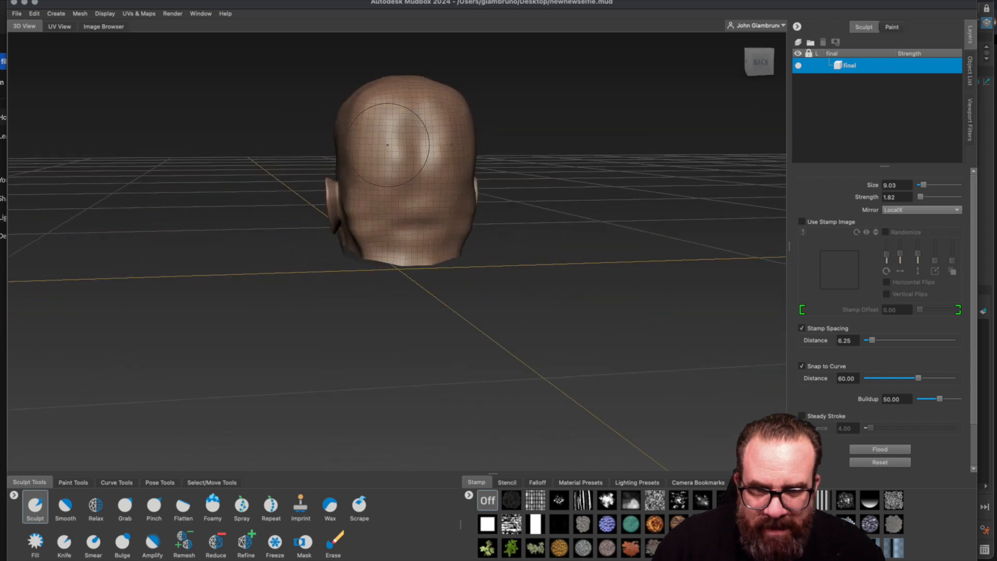
key("m")
left_click_drag(309, 322, 333, 321)
mouse_move(421, 132)
left_mouse_down()
mouse_move(394, 204)
mouse_move(407, 220)
mouse_move(400, 203)
mouse_move(435, 222)
left_mouse_up()
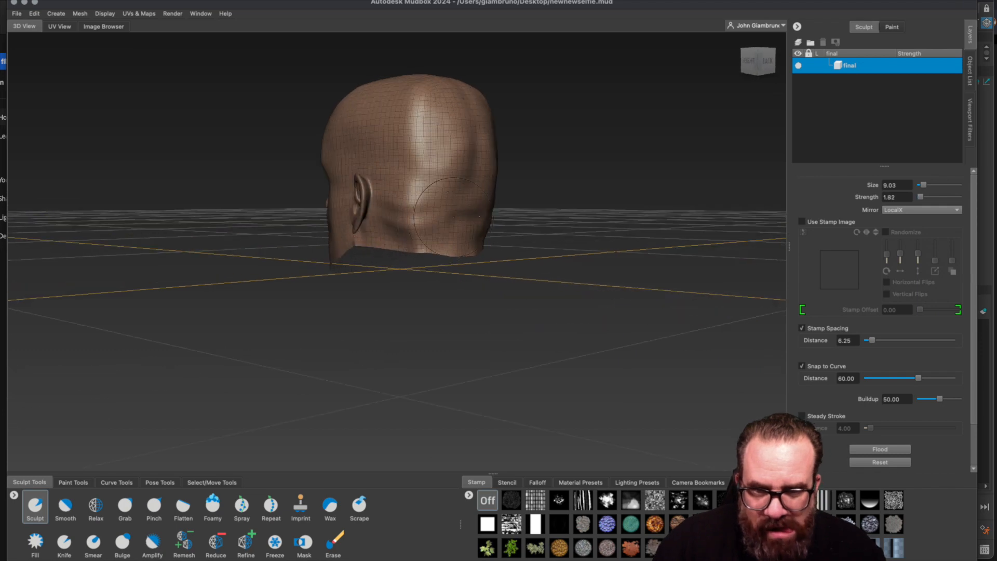
Step: Restore the Smooth tool's default settings and set its Mirror option back to LocalX
right_click_drag(420, 218, 474, 200, "alt")
mouse_move(470, 165)
left_mouse_down("alt")
mouse_move(481, 208)
mouse_move(472, 216)
mouse_move(483, 160)
left_mouse_up("alt")
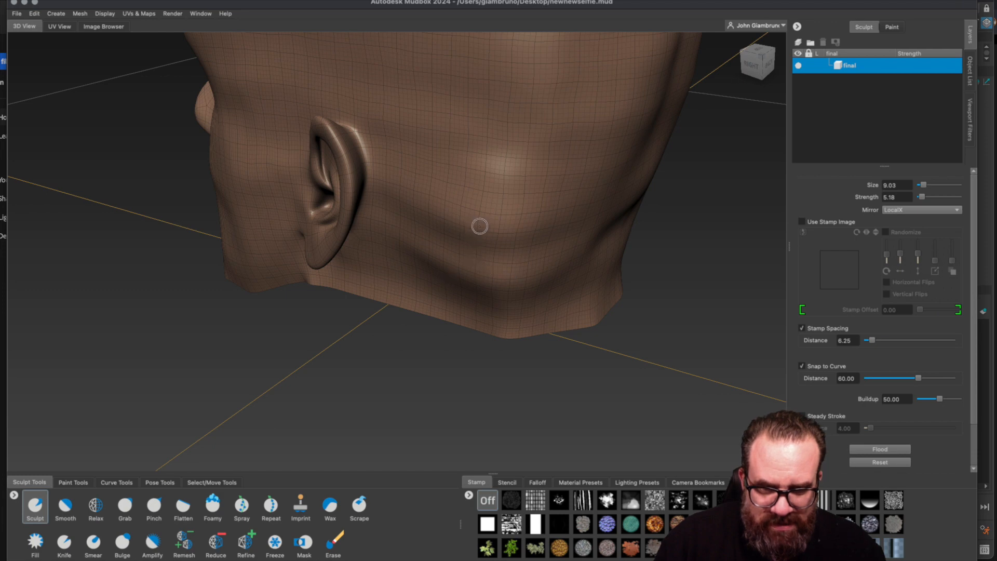
left_click(66, 506)
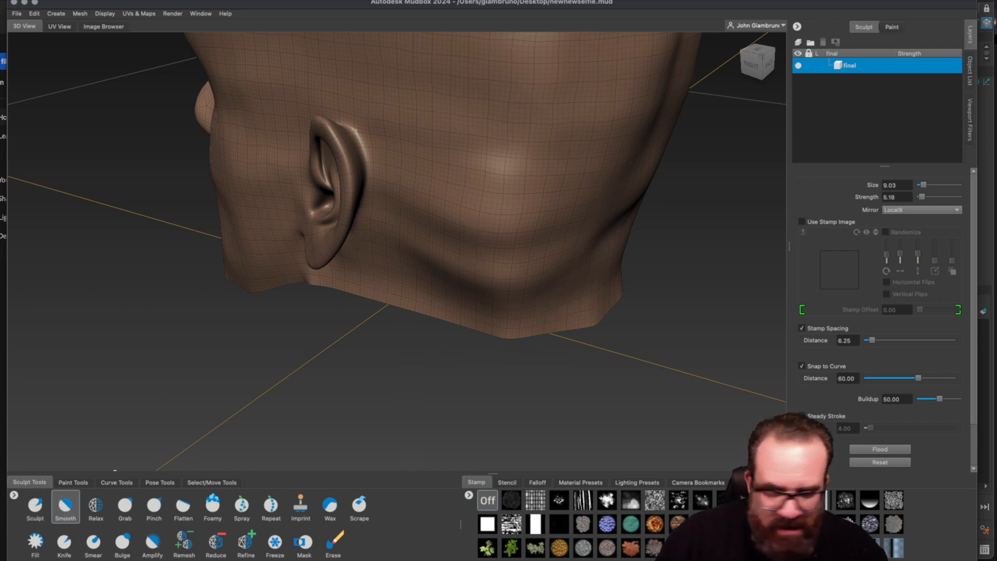
scroll(904, 425, "down", 2)
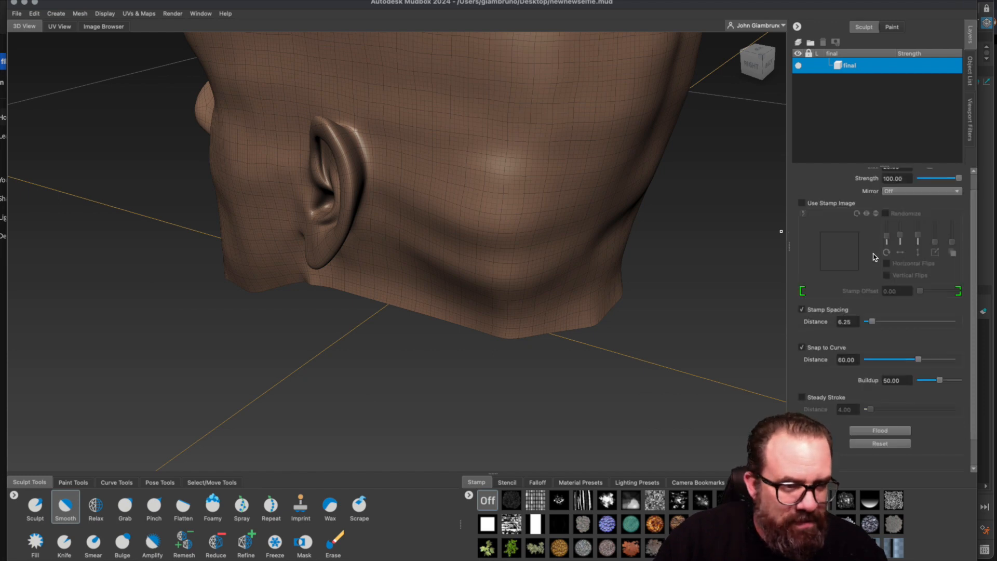
scroll(890, 229, "up", 2)
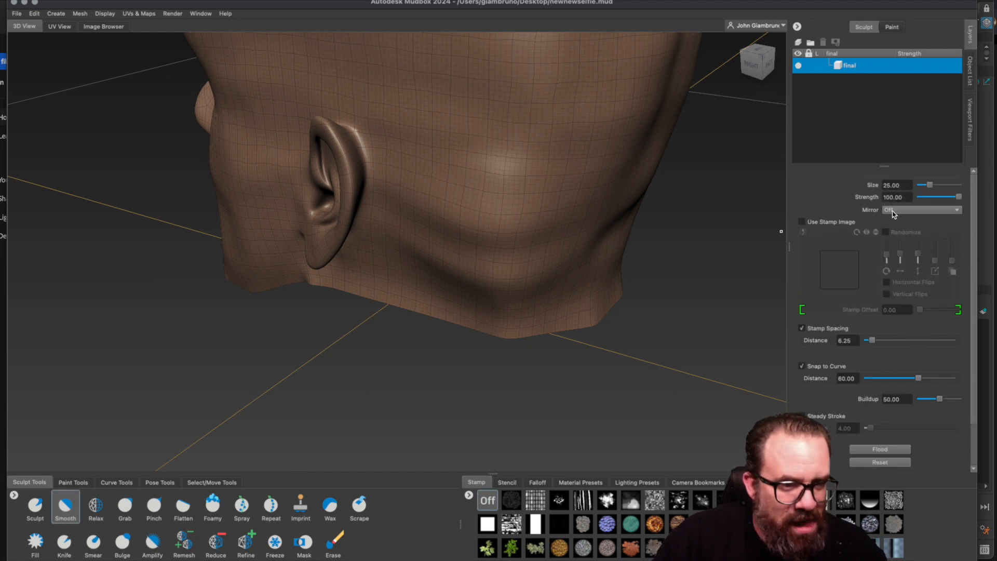
left_click(893, 211)
left_click(895, 252)
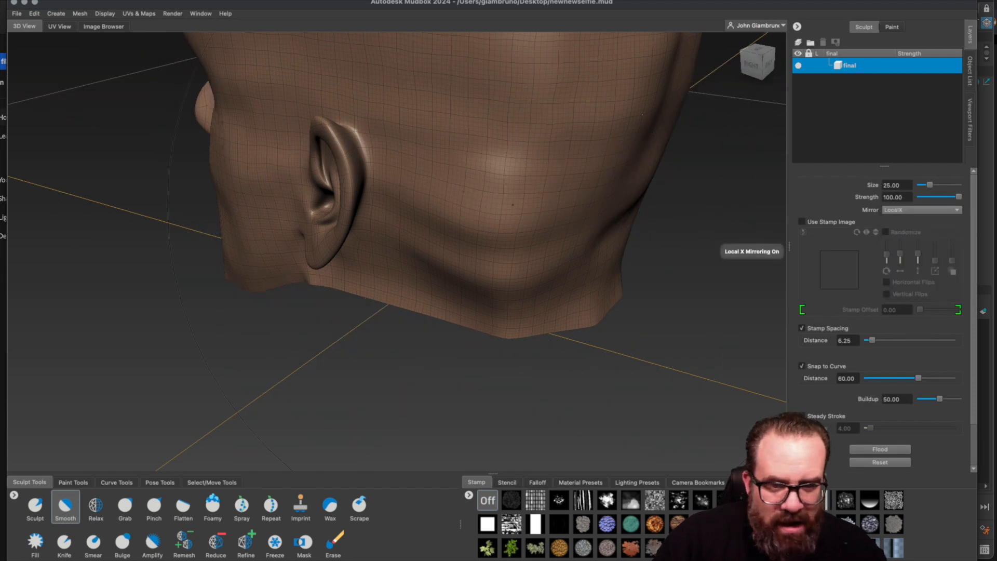
Step: Set the Smooth brush to size 4.94 and strength 5.74
key("b")
mouse_move(522, 196)
left_mouse_down()
mouse_move(302, 241)
mouse_move(318, 238)
left_mouse_up()
key("m")
left_click_drag(500, 238, 291, 263)
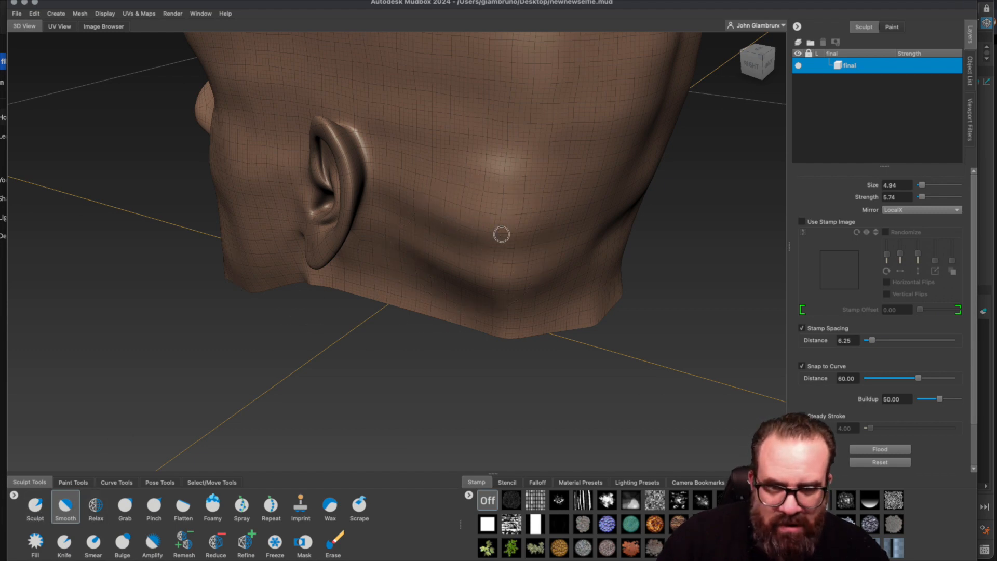
Step: Sculpt the lower back of the head behind the ear with the Sculpt tool at brush size 4.94
left_click_drag(502, 238, 558, 218, "alt")
left_click(35, 506)
mouse_move(581, 140)
left_mouse_down()
mouse_move(594, 209)
mouse_move(571, 184)
mouse_move(581, 200)
left_mouse_up()
left_click_drag(583, 193, 544, 200, "alt")
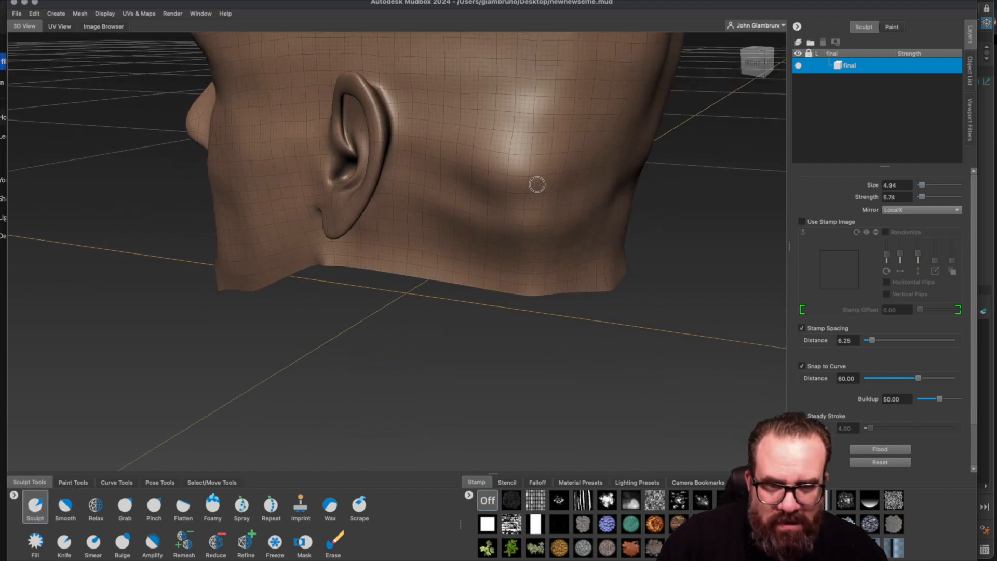
Step: Sculpt a short ridge inside the upper ear with brush size 0.44 and strength 1.44, and subdivide the mesh to level 3
mouse_move(483, 177)
left_mouse_down("alt")
mouse_move(552, 118)
mouse_move(512, 129)
left_mouse_up("alt")
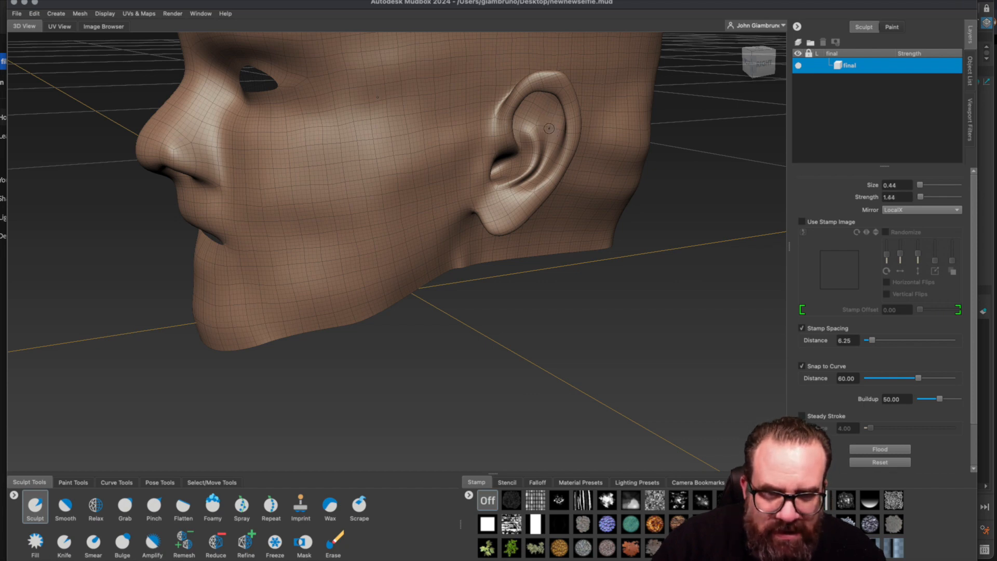
left_click_drag(546, 119, 539, 107)
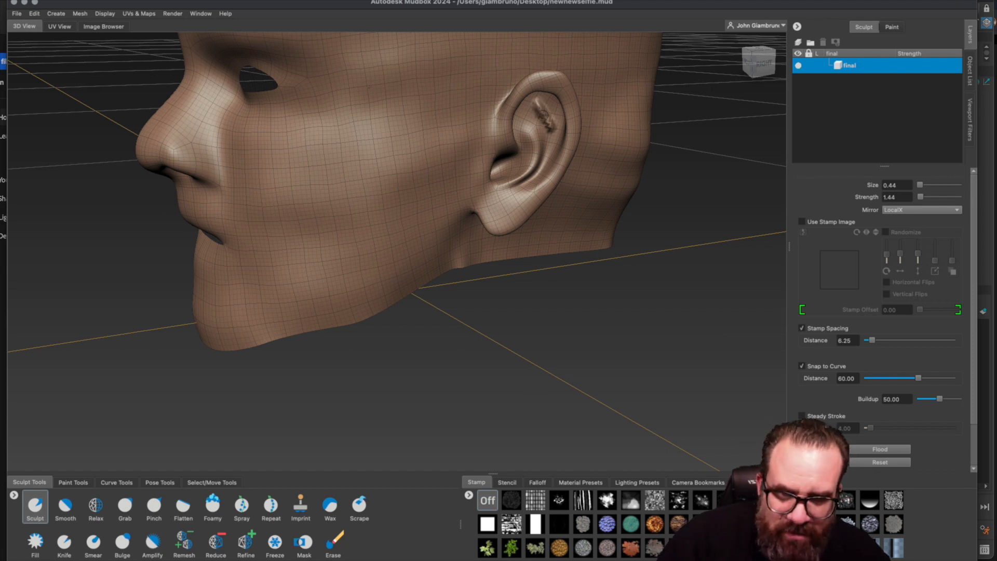
key("shift+d")
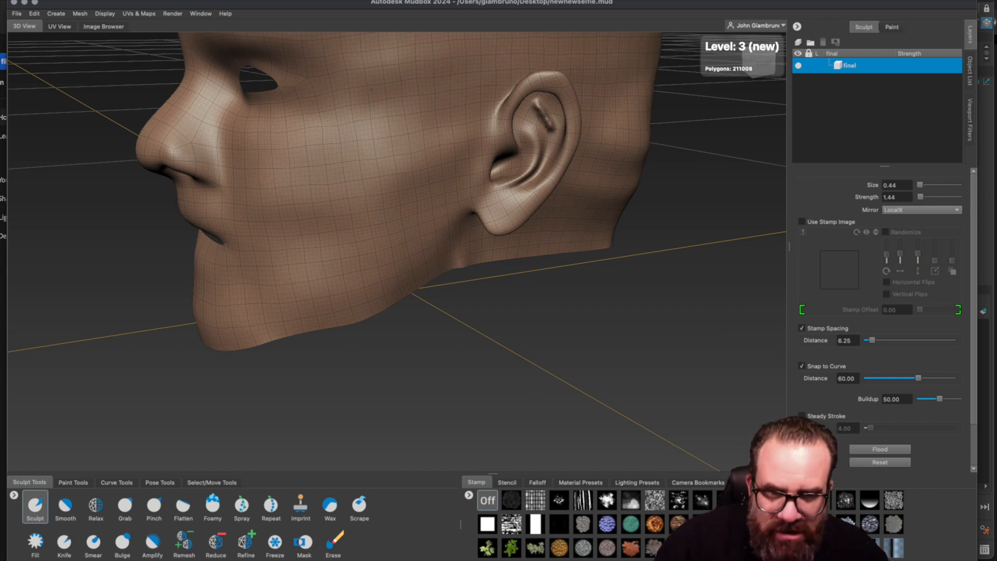
Step: Enlarge the brush to size 1.38 and smooth the new ridge inside the ear
mouse_move(548, 123)
left_mouse_down()
mouse_move(549, 133)
mouse_move(558, 124)
left_mouse_up()
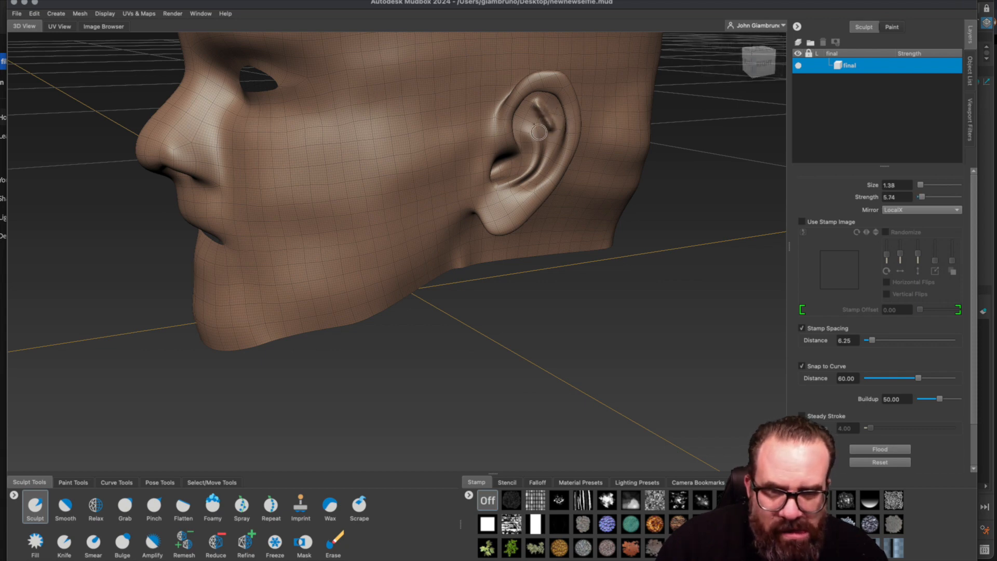
mouse_move(541, 117)
left_mouse_down()
mouse_move(547, 102)
mouse_move(576, 99)
left_mouse_up()
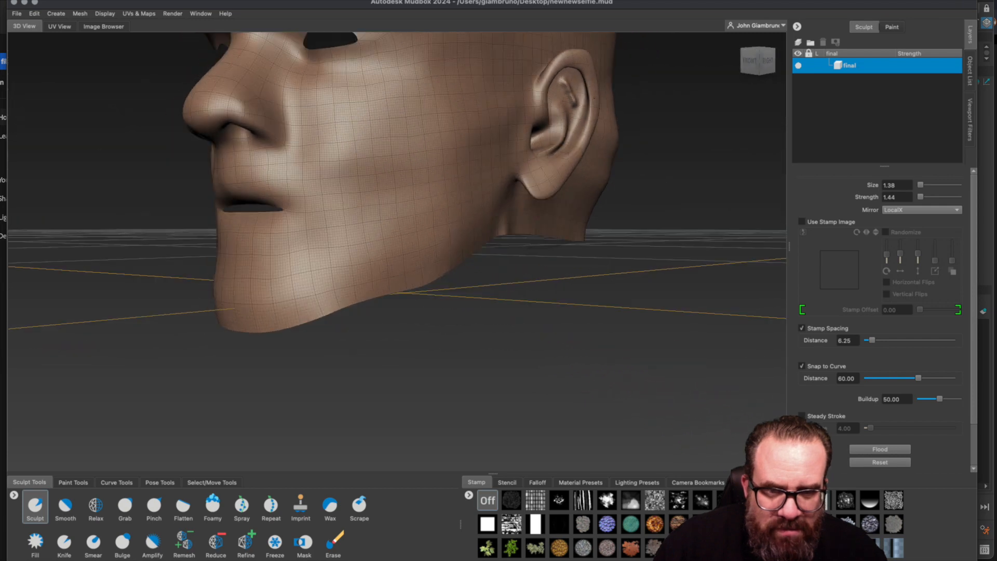
Step: Sculpt and soften the cheek along the crease beside the nostril with brush size 1.38
left_click_drag(566, 93, 337, 154, "alt")
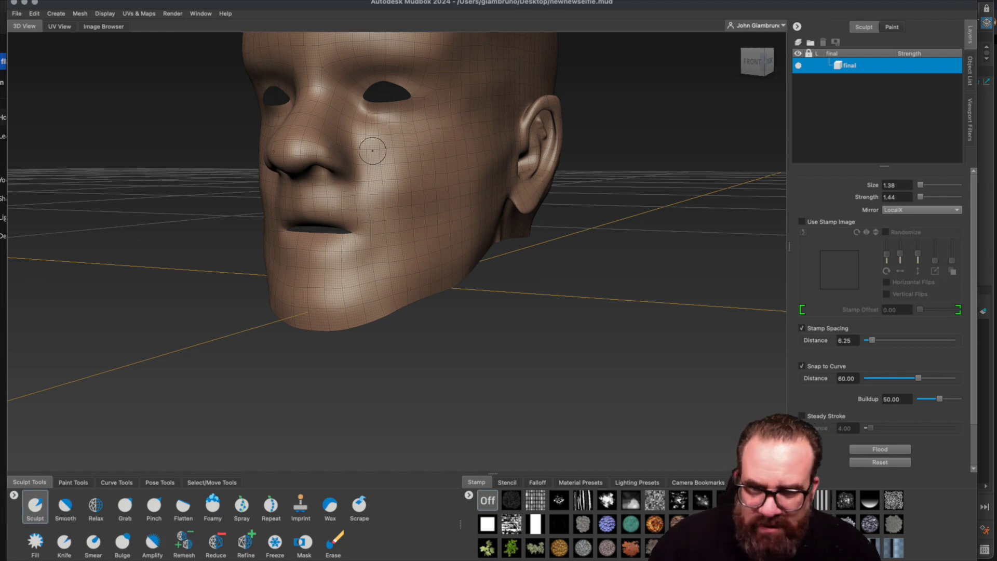
scroll(349, 186, "up", 8)
middle_click_drag(332, 127, 396, 202, "alt")
mouse_move(438, 235)
left_mouse_down()
mouse_move(438, 263)
mouse_move(429, 205)
mouse_move(409, 176)
left_mouse_up()
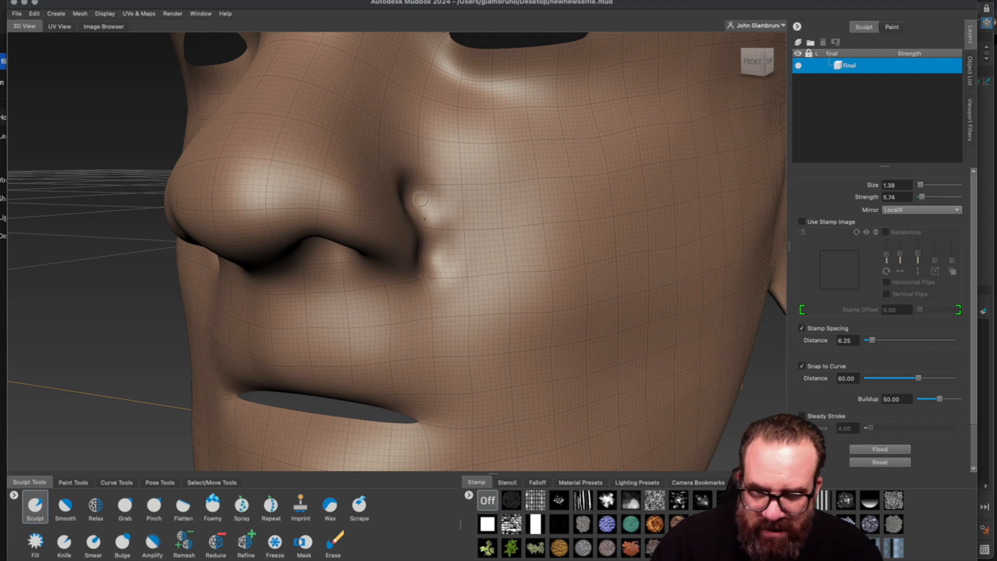
Step: Reset the Smooth tool, set its brush size to 2.40 and strength to 2.77, and smooth the cheek beside the nostril
left_click(65, 506)
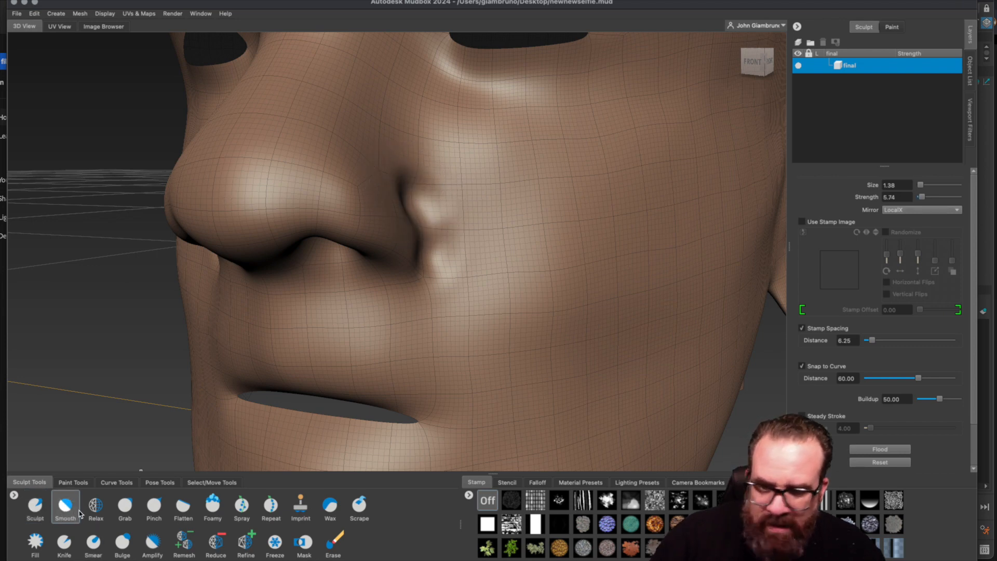
left_click(891, 211)
left_click(892, 211)
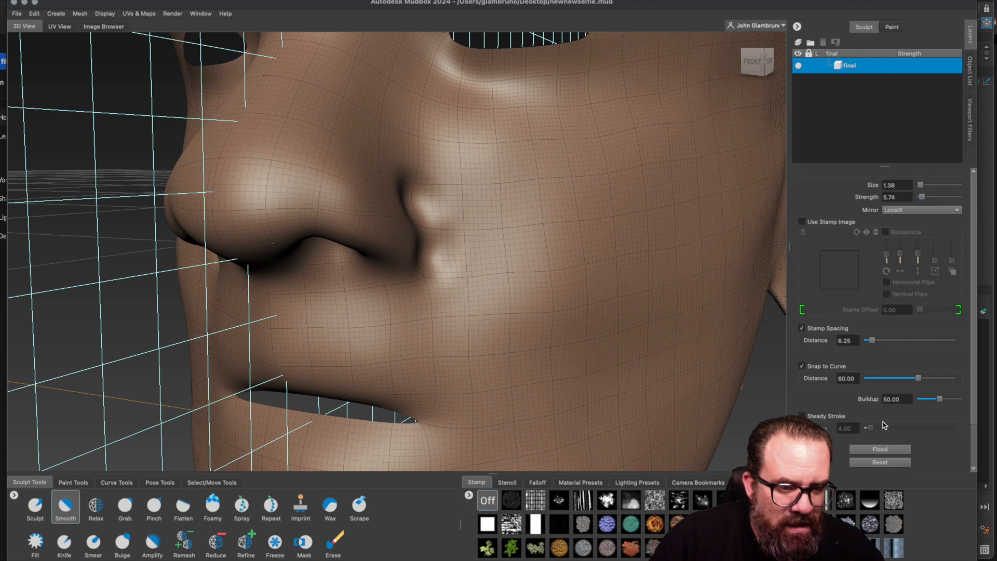
left_click(862, 463)
key("b")
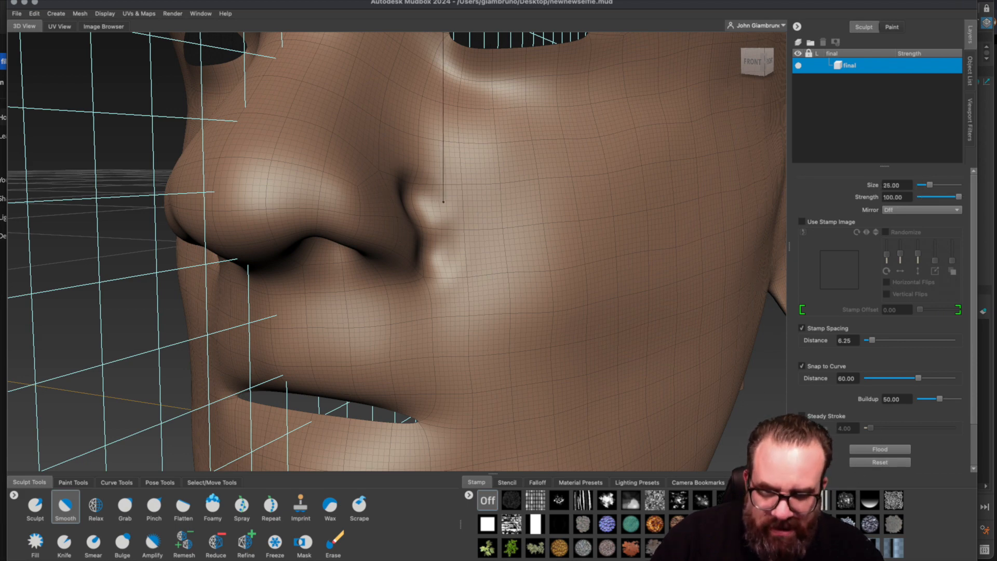
mouse_move(445, 201)
left_mouse_down()
mouse_move(129, 270)
mouse_move(239, 254)
left_mouse_up()
key("m")
key("m")
left_click_drag(483, 201, 260, 218)
mouse_move(431, 236)
left_mouse_down()
mouse_move(398, 191)
mouse_move(400, 261)
mouse_move(430, 242)
mouse_move(448, 343)
left_mouse_up()
right_click_drag(447, 342, 361, 310, "alt")
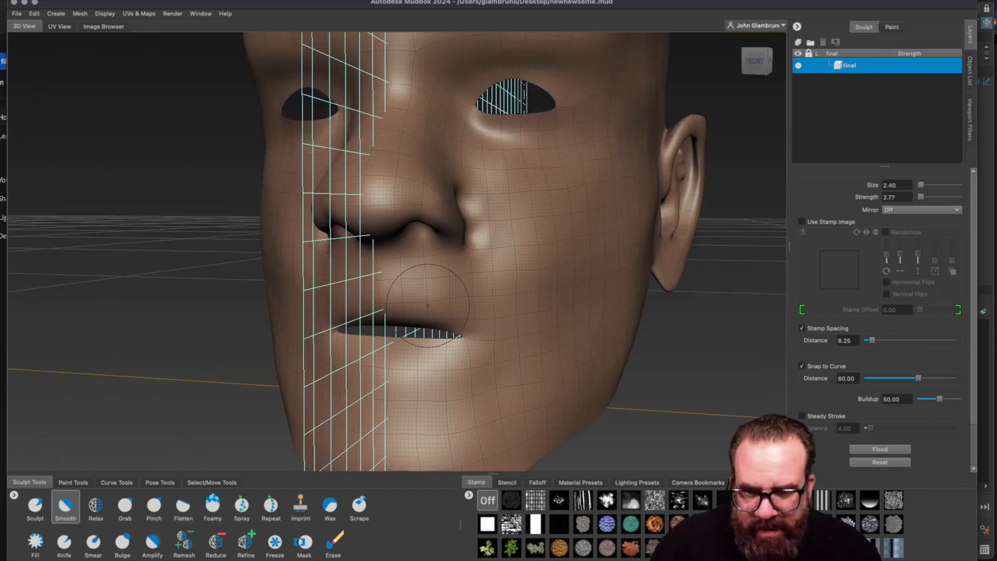
Step: Carve the philtrum between the nose and upper lip using the mirrored Sculpt tool at size 2.40 and strength 1.44
left_click(35, 505)
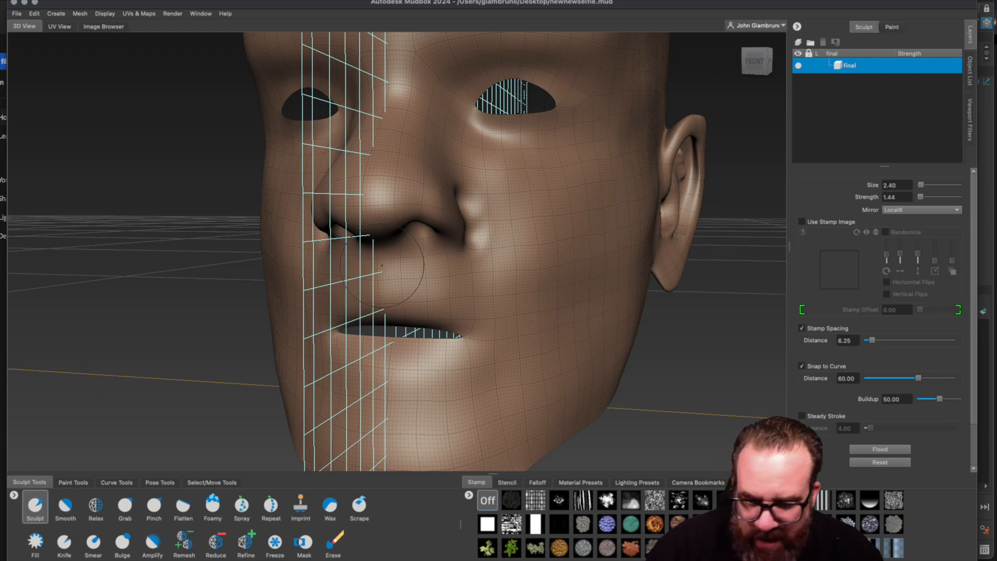
left_click_drag(380, 267, 384, 291, "ctrl")
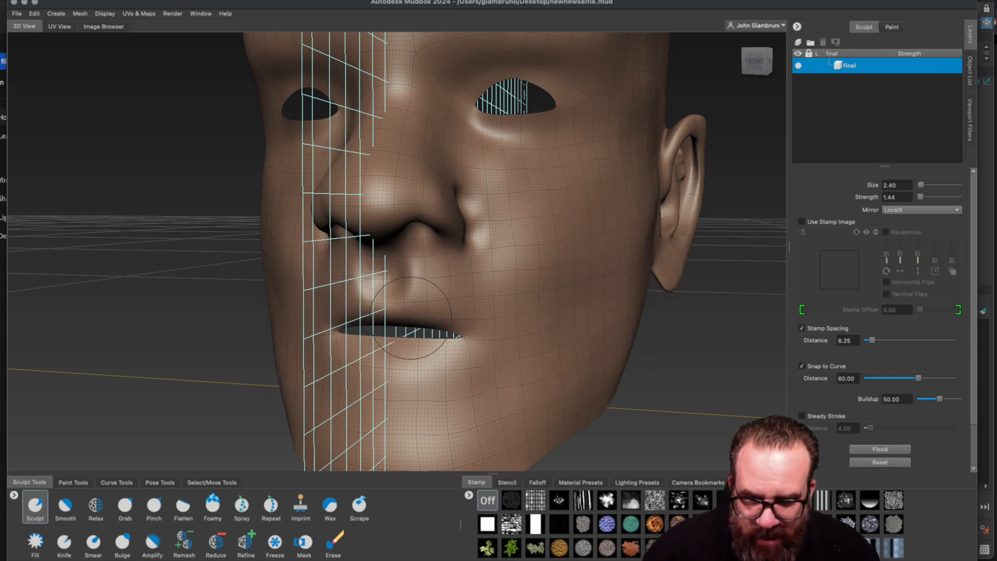
left_click_drag(411, 323, 420, 298, "alt")
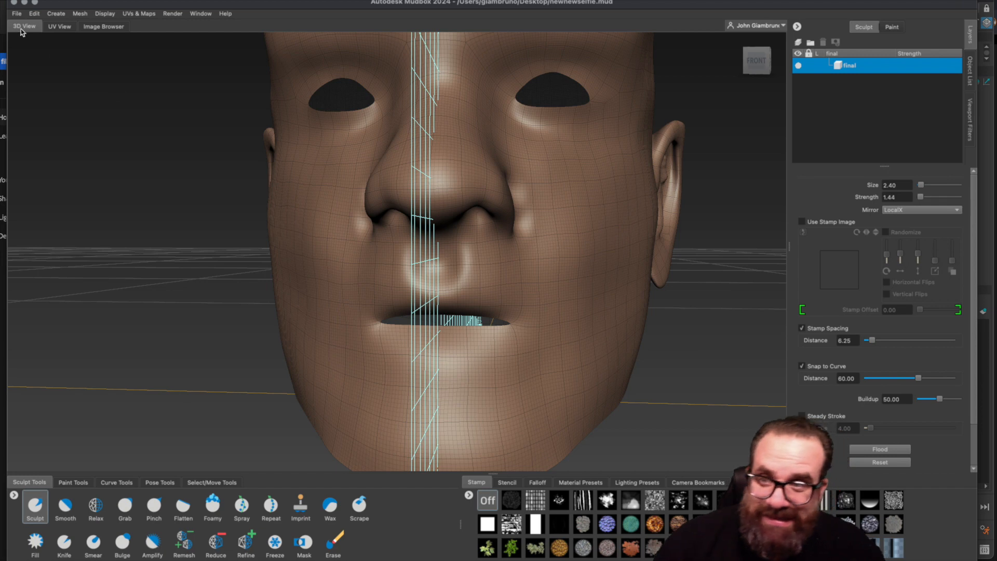
Step: Select the whole head object, bring up the OBJ export for the selection, and cancel it
left_click(18, 14)
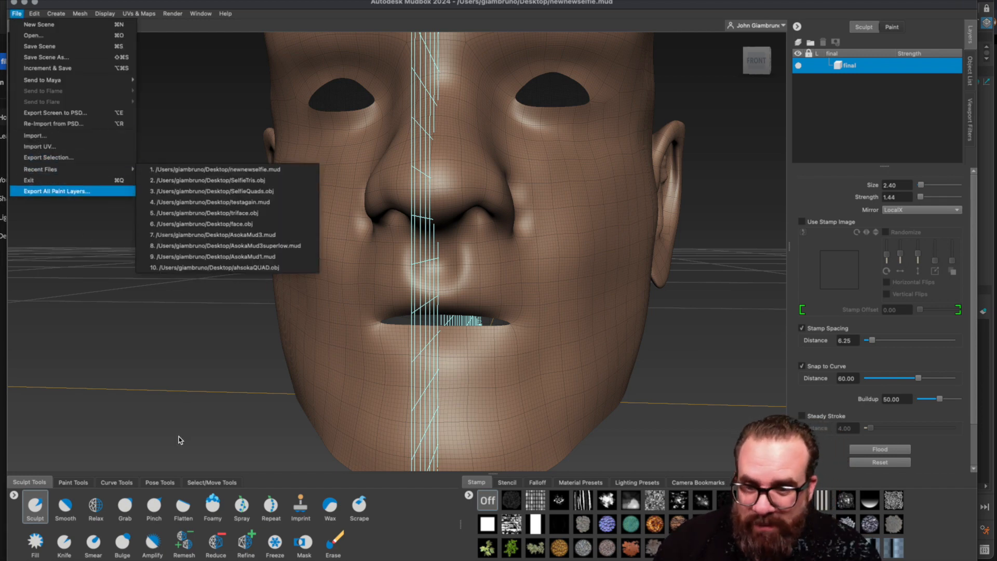
left_click(221, 483)
left_click(221, 482)
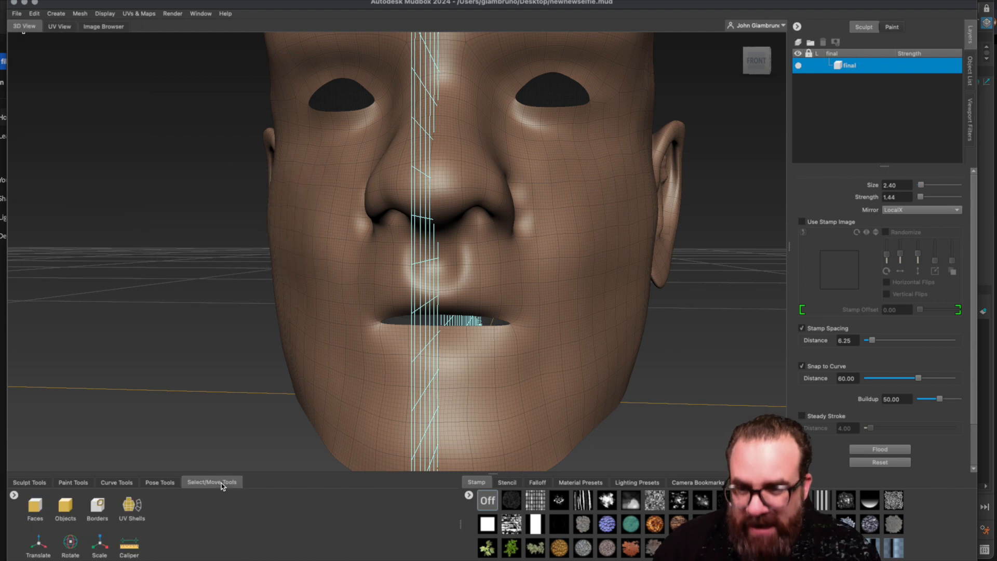
left_click(61, 511)
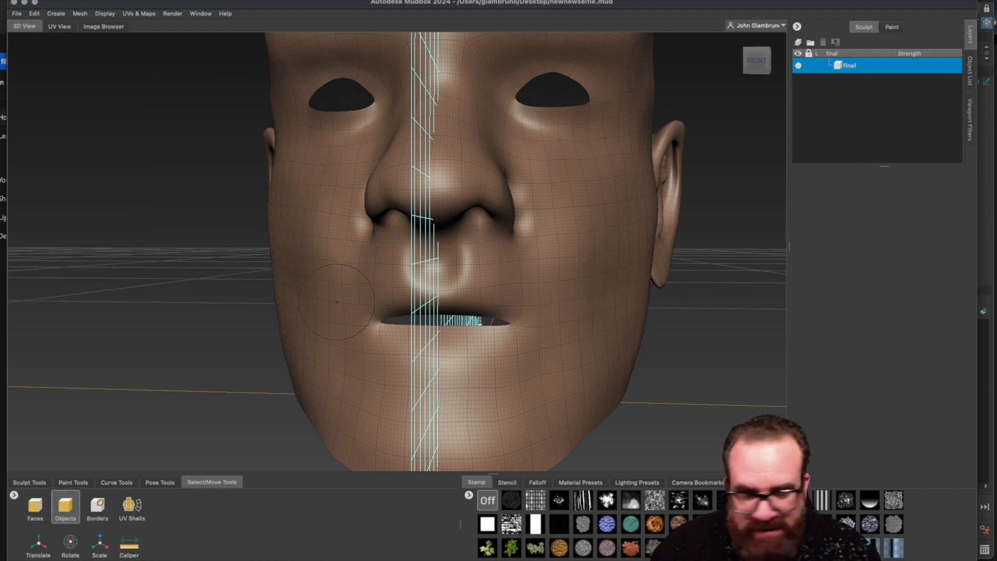
left_click(337, 302)
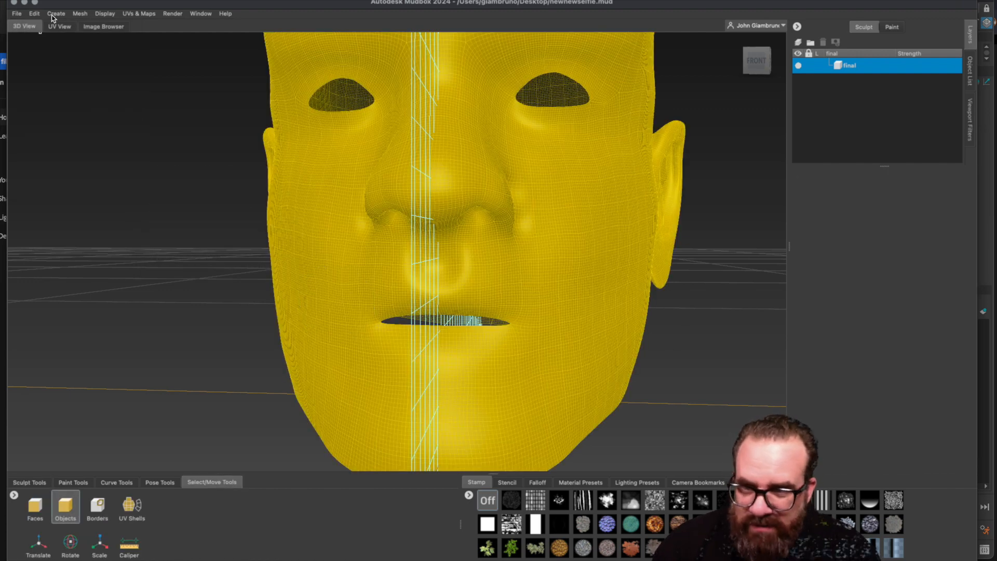
left_click(17, 14)
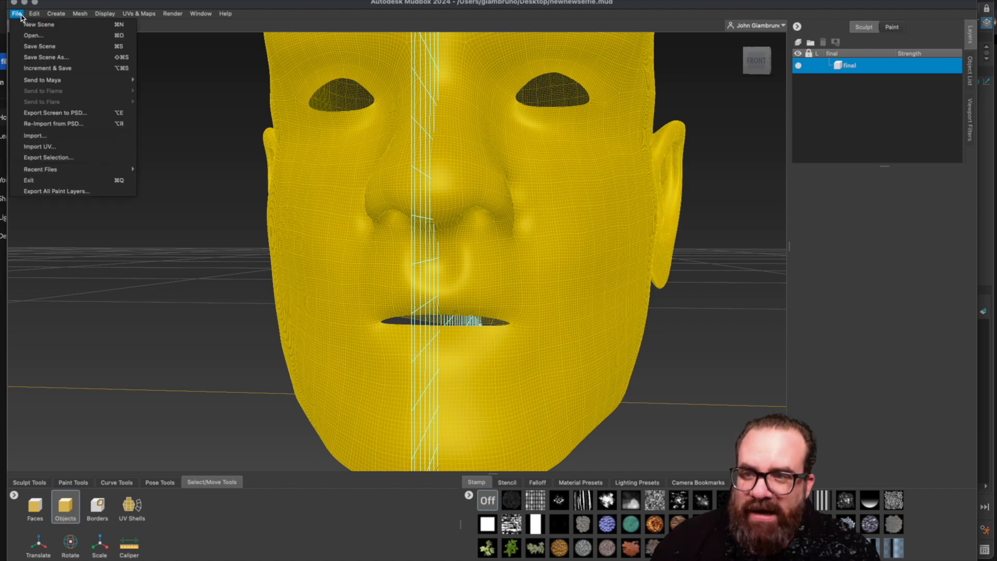
left_click(45, 157)
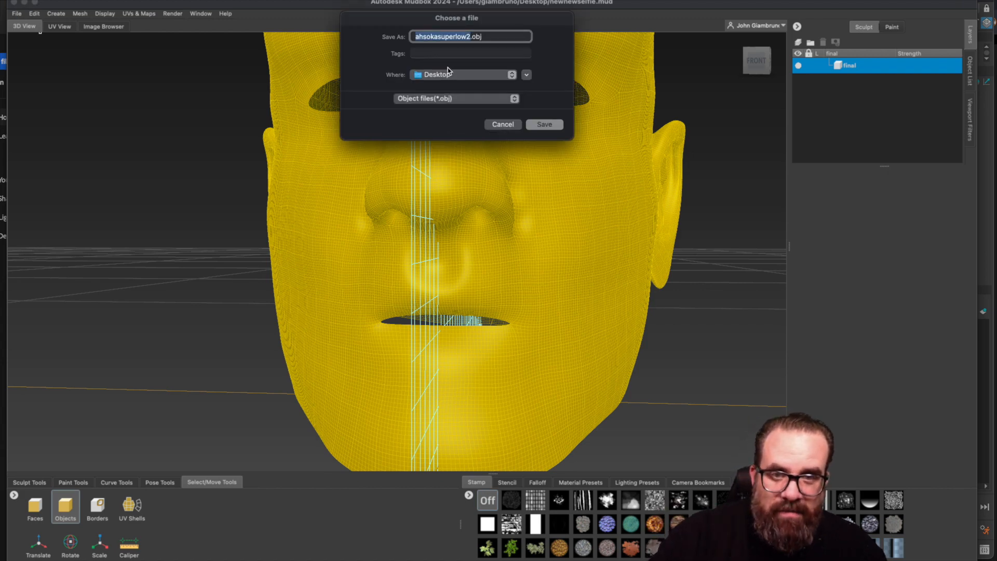
left_click(502, 124)
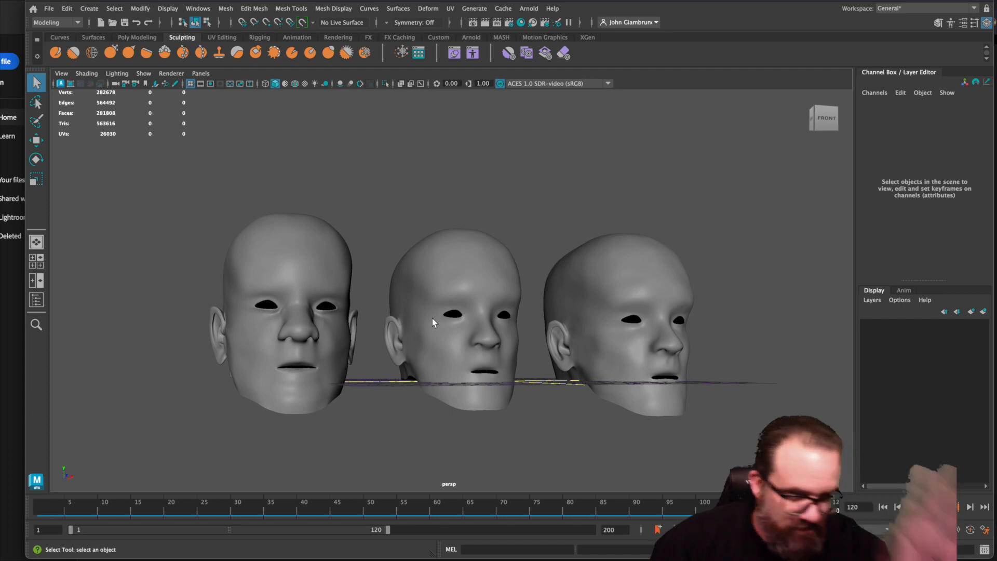
Step: Switch to Maya and examine the shapes of the three head models from the front and side
scroll(449, 316, "up", 3)
left_click_drag(446, 329, 417, 327, "alt")
left_click(319, 353)
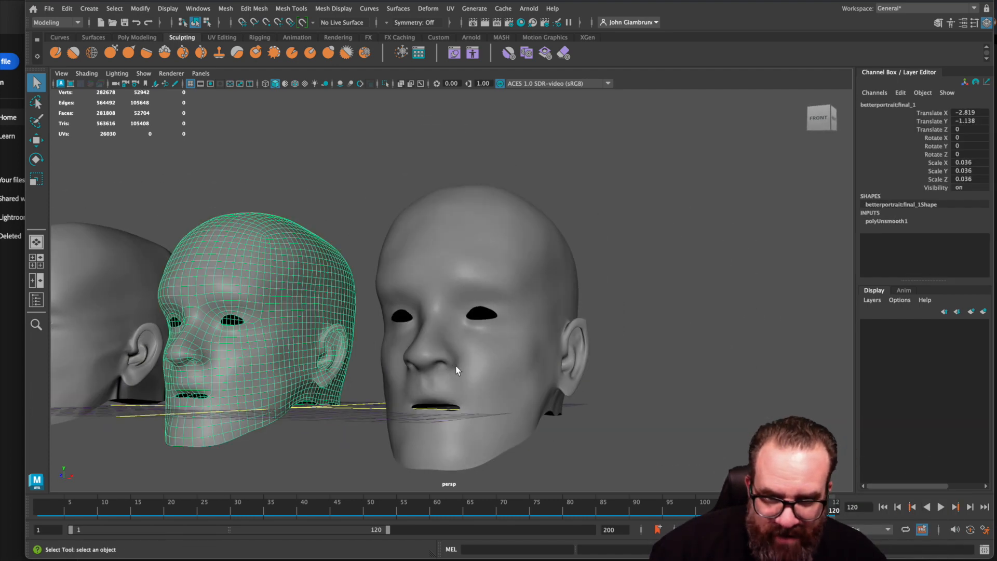
scroll(453, 373, "down", 3)
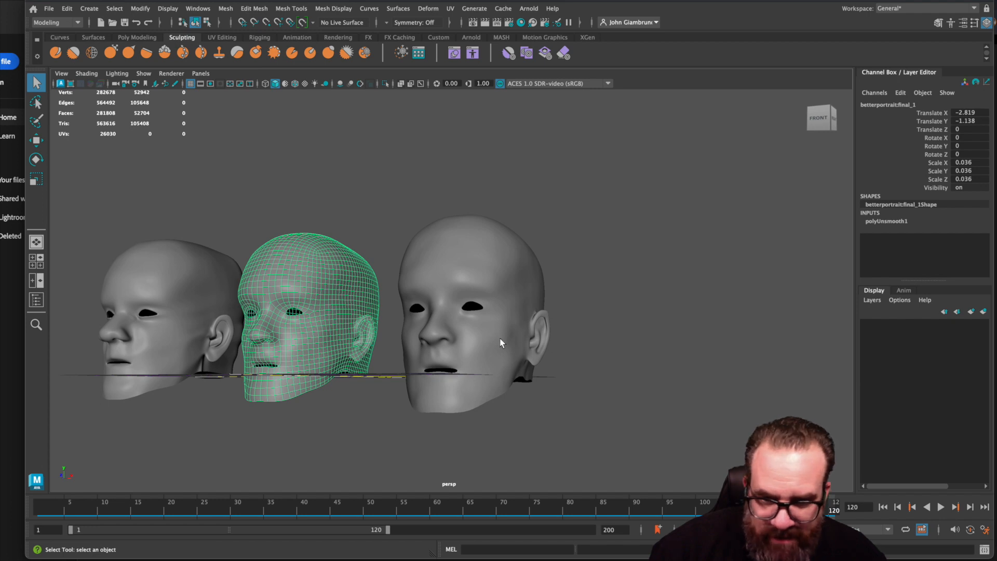
left_click_drag(220, 328, 217, 352, "alt")
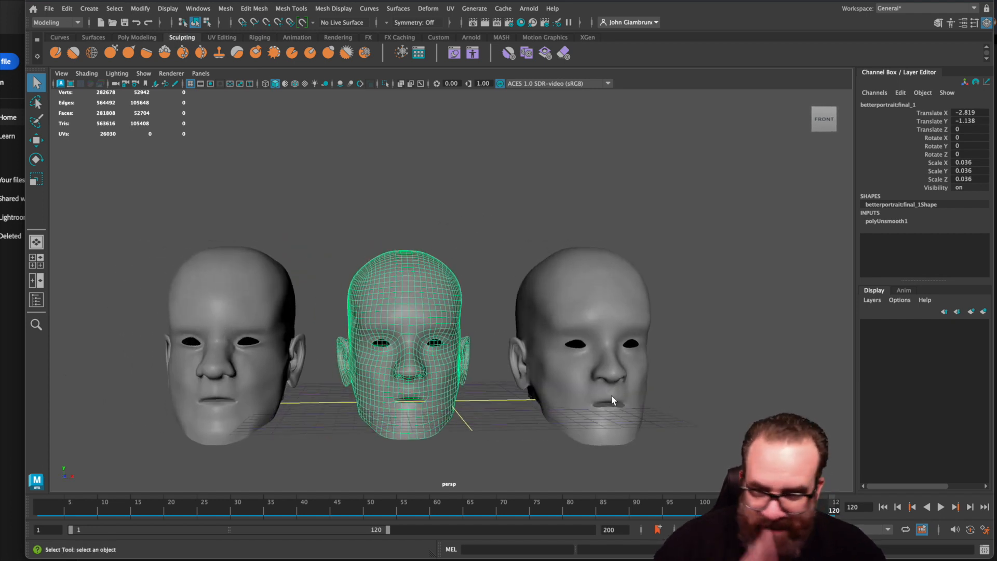
left_click_drag(570, 371, 547, 366, "alt")
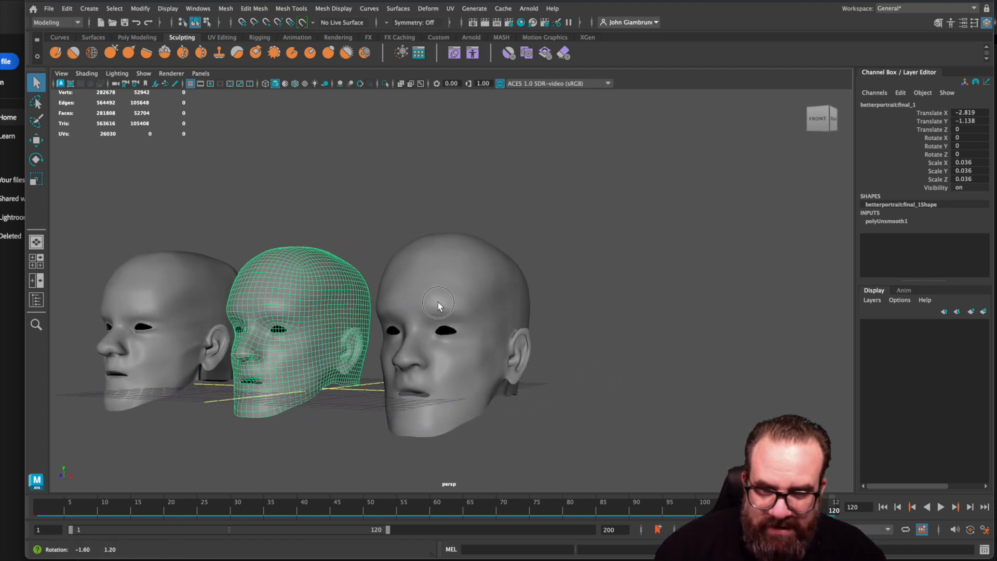
left_click_drag(445, 300, 456, 312, "alt")
Step: Select each of the three heads in turn to compare their wireframe density and polygon counts
left_click(547, 275)
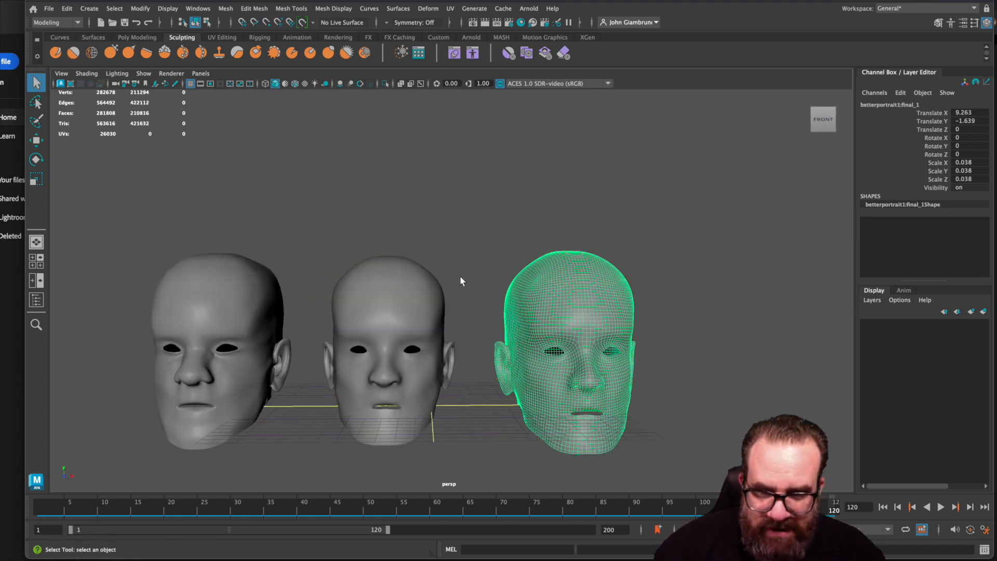
left_click(220, 283)
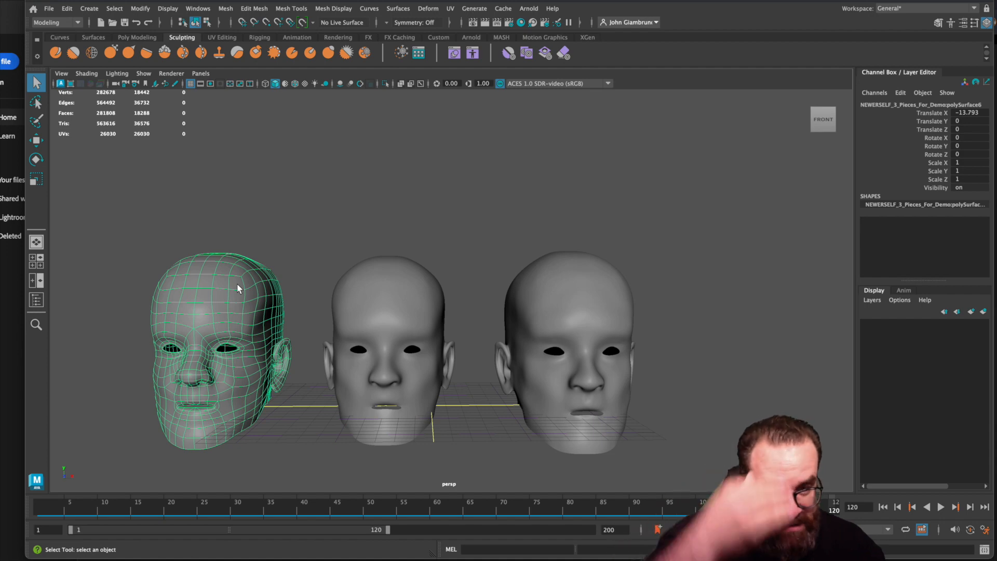
left_click(392, 317)
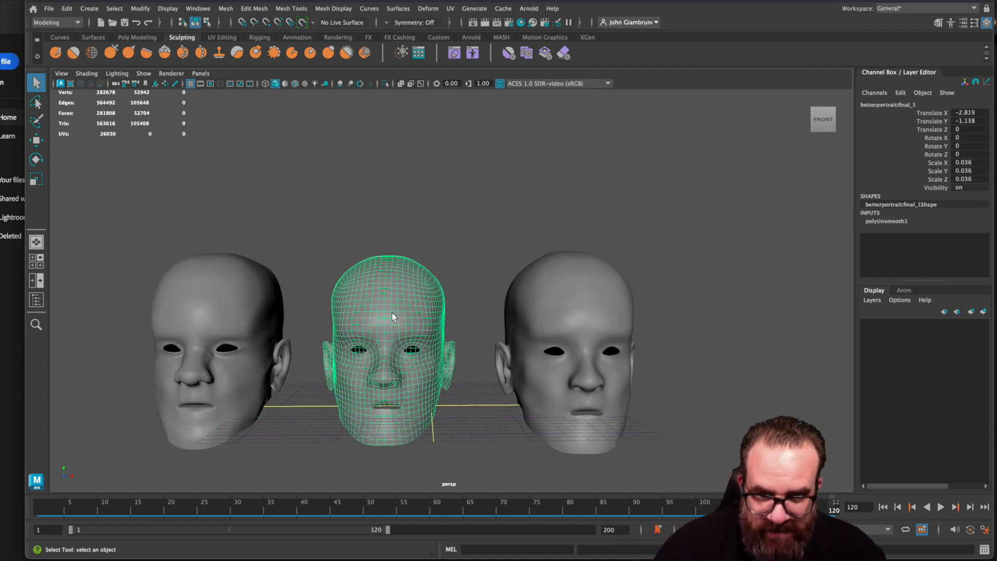
scroll(409, 326, "up", 2)
scroll(551, 314, "down", 2)
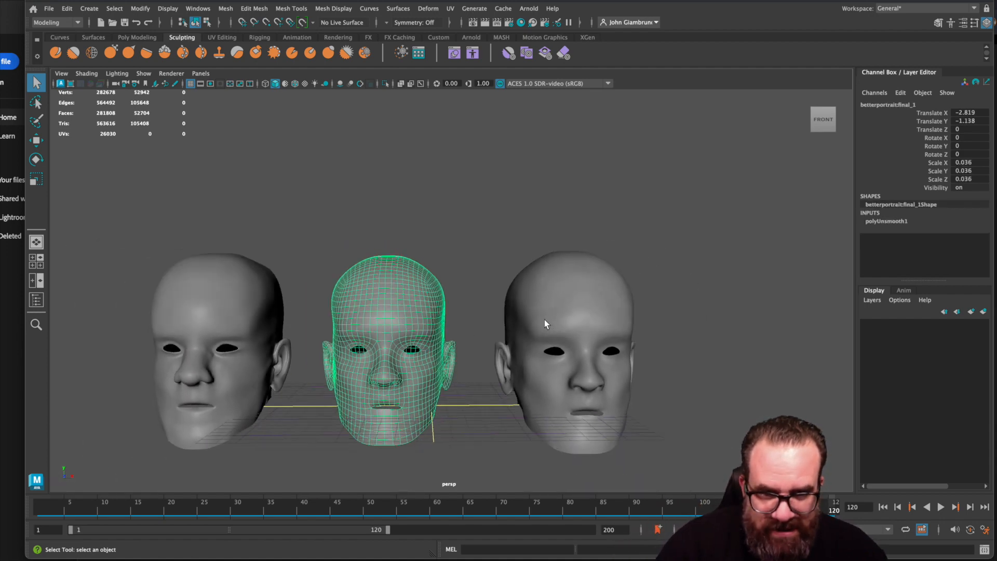
left_click(535, 288)
left_click(372, 303)
left_click_drag(451, 293, 506, 292, "alt")
left_click(533, 293)
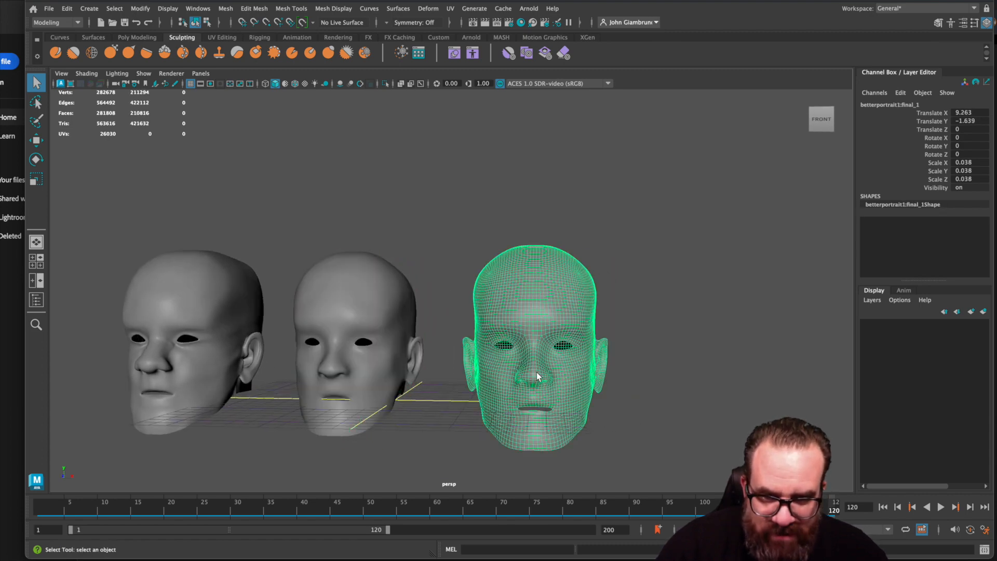
left_click_drag(546, 392, 435, 295, "alt")
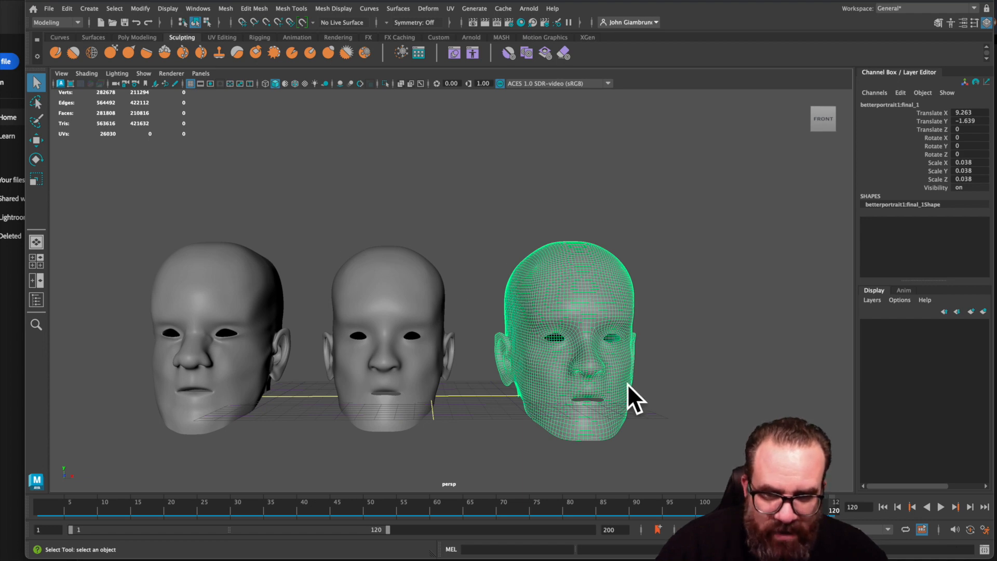
left_click(687, 293)
left_click(380, 296)
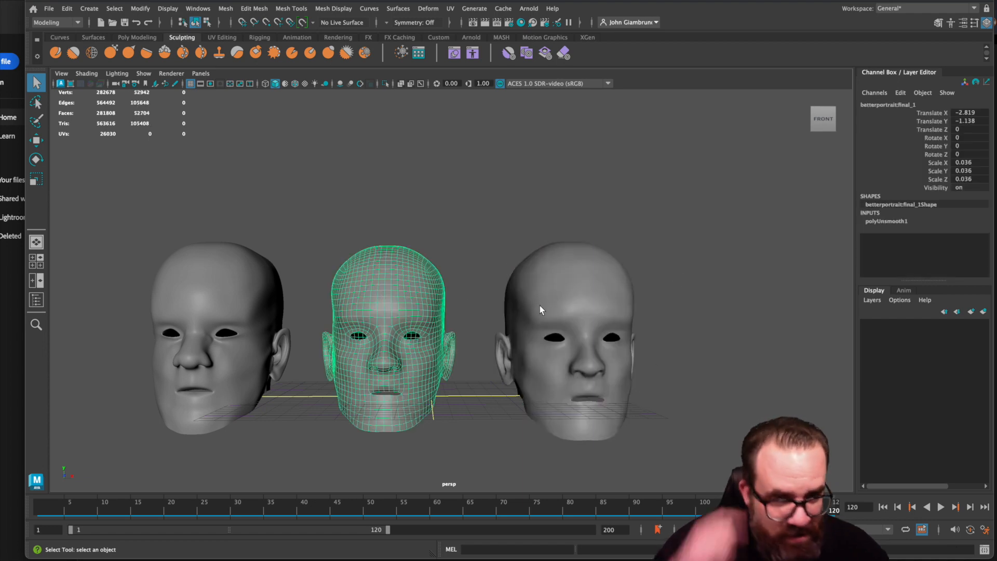
Step: Unsmooth the densest head, at the far end of the row, by 1 division level
left_click(578, 298)
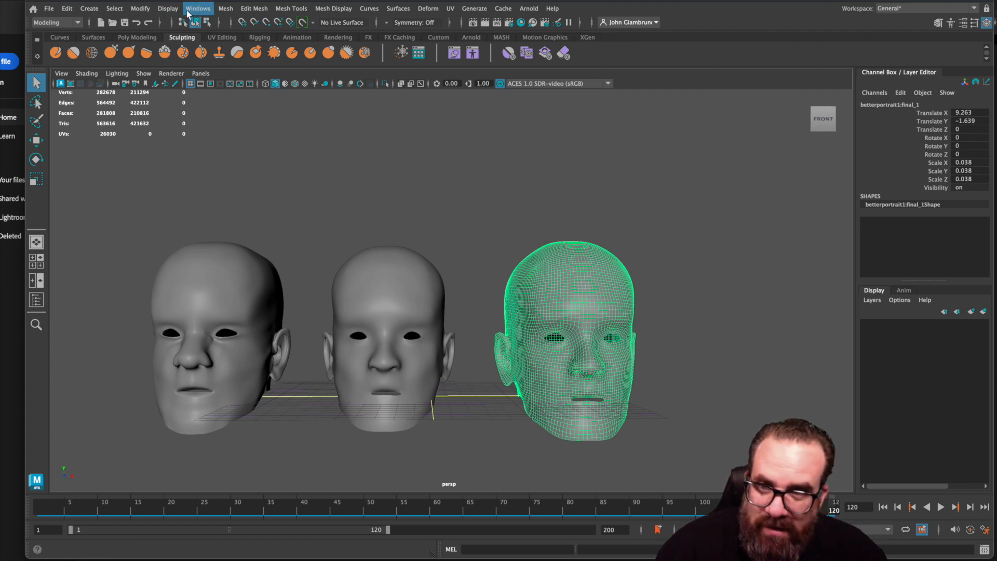
left_click(144, 9)
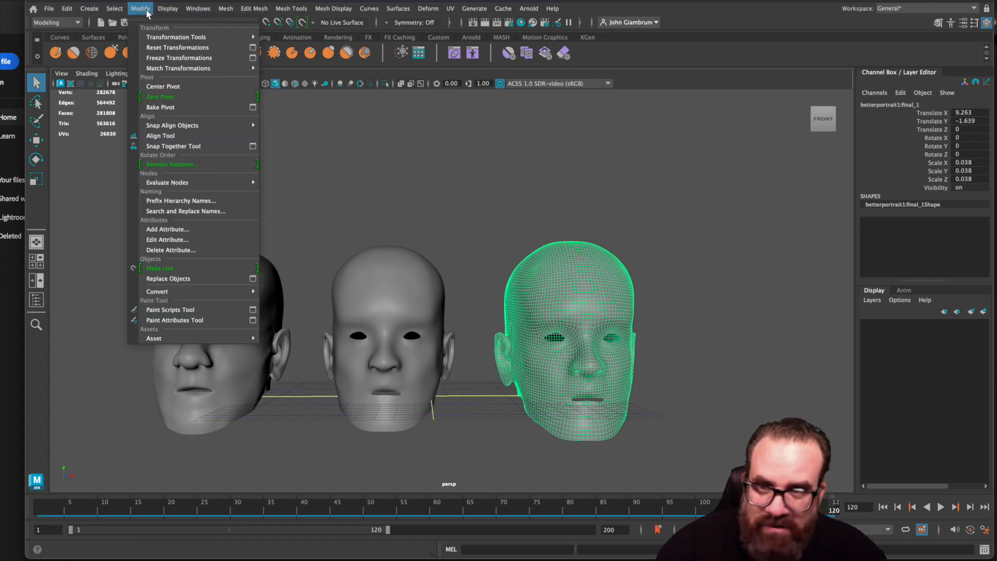
mouse_move(225, 10)
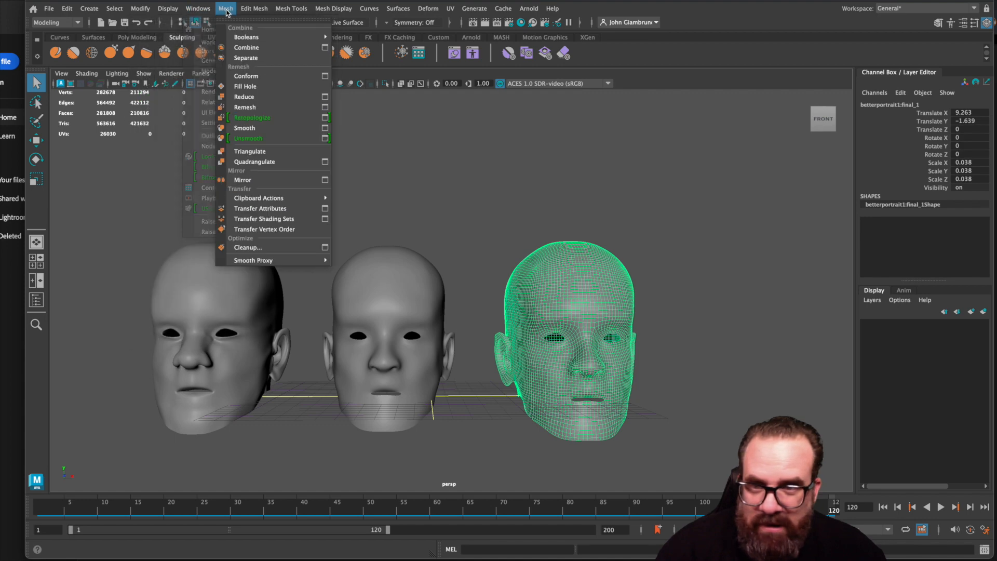
left_click(280, 144)
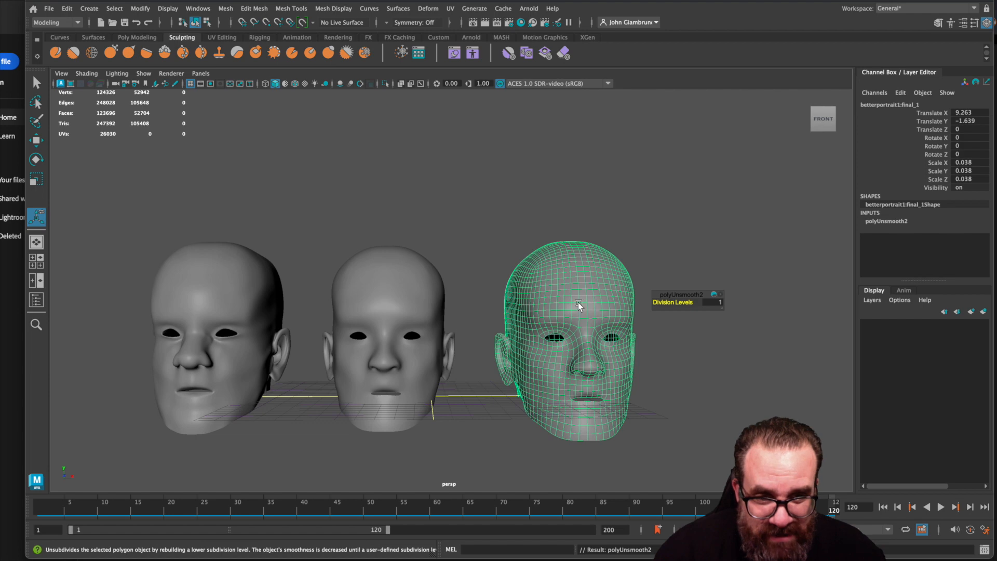
left_click_drag(600, 396, 312, 335, "alt")
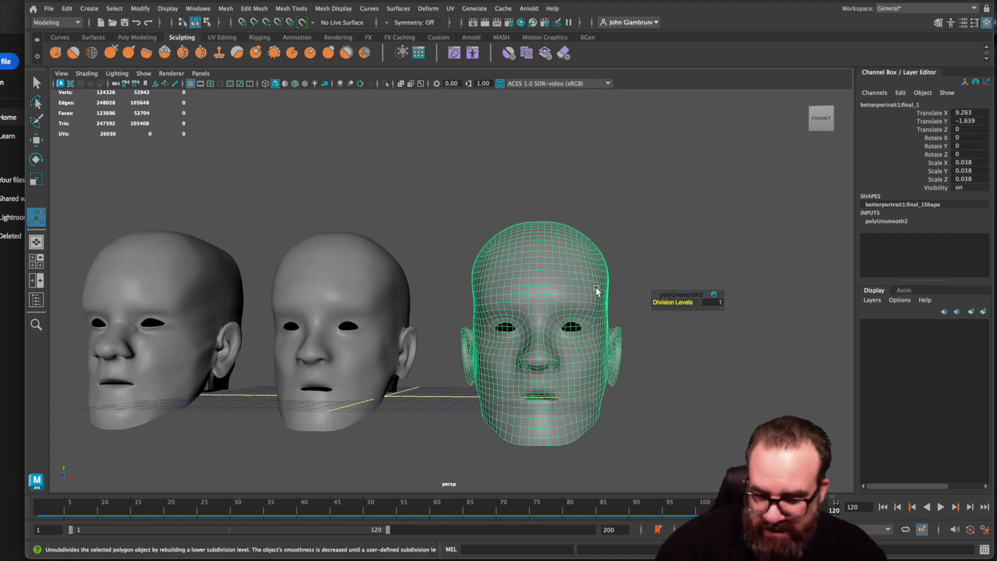
Step: Save the scene to the Desktop as a Maya Binary file named FinishedSelfiewMud.mb
key("super+shift+s")
left_click(228, 358)
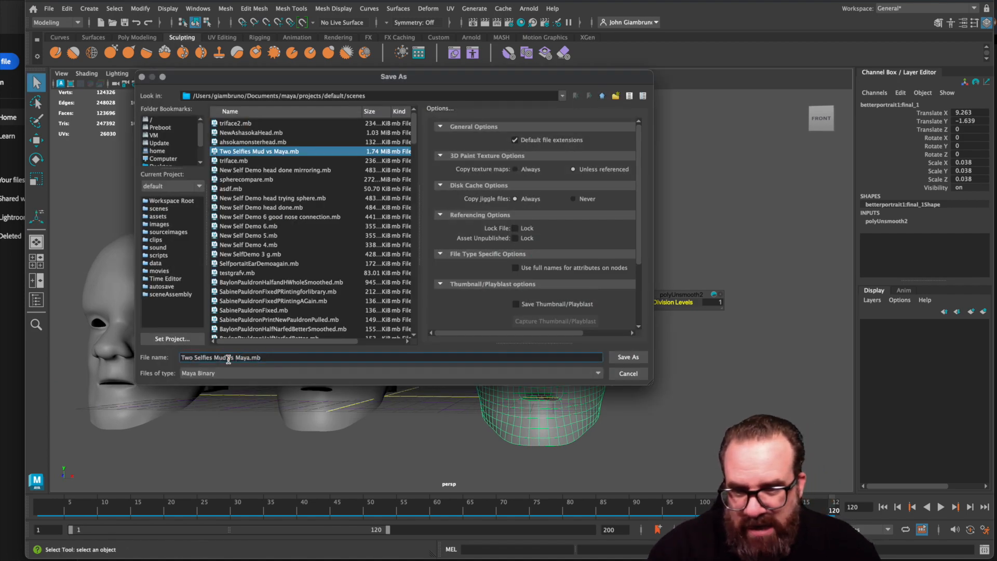
left_click_drag(250, 360, 143, 362)
type("F")
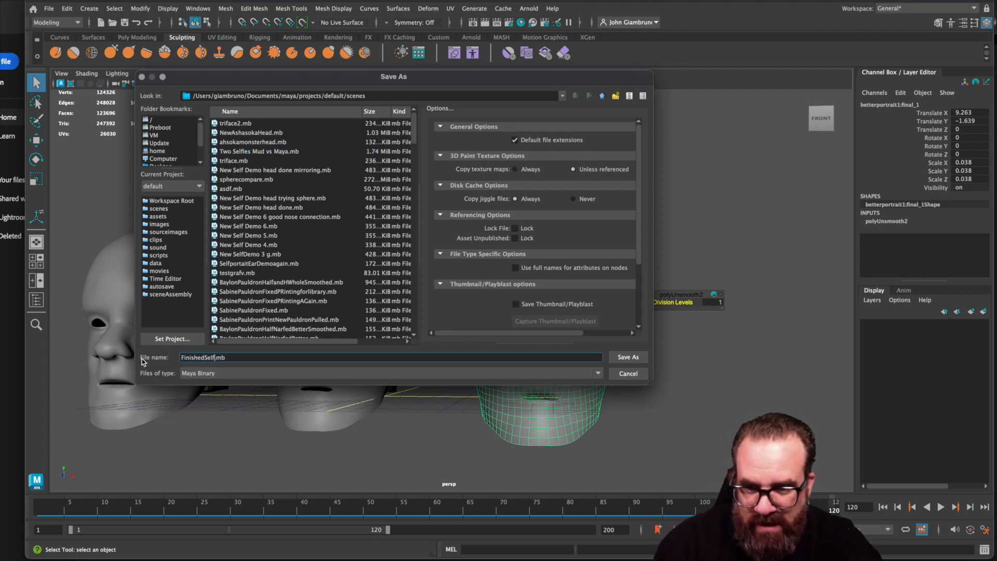
type("inishedSelfiewMud")
scroll(177, 149, "down", 2)
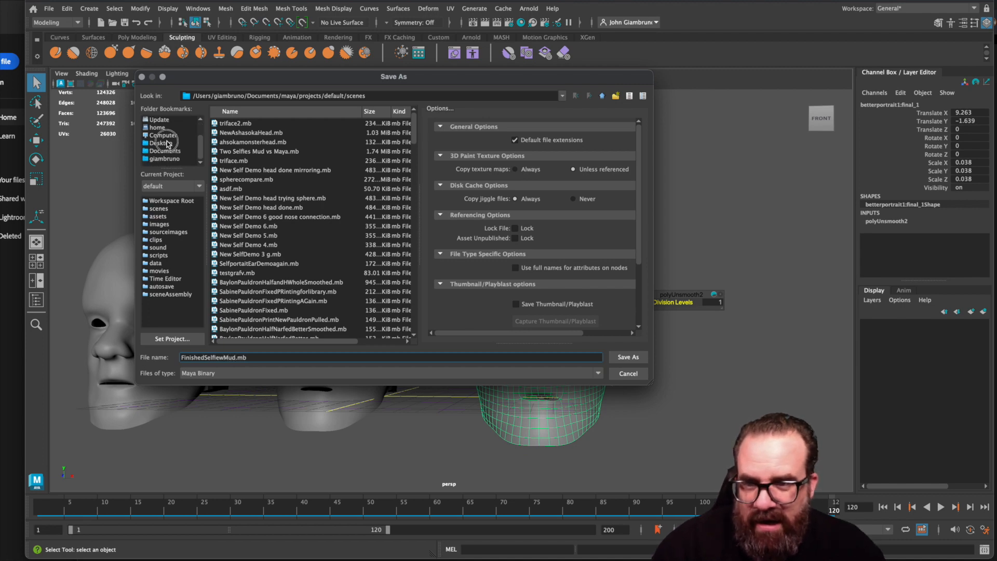
left_click(167, 144)
left_click(628, 358)
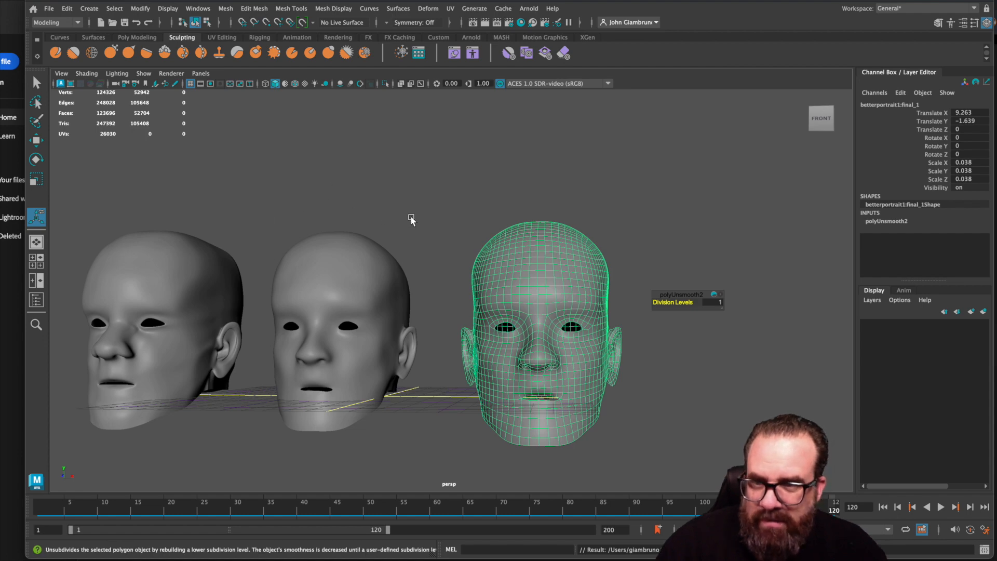
Step: Save the scene to the Desktop as a new Maya Binary file named FinishedSelfiewMudlast.mb
left_click(48, 9)
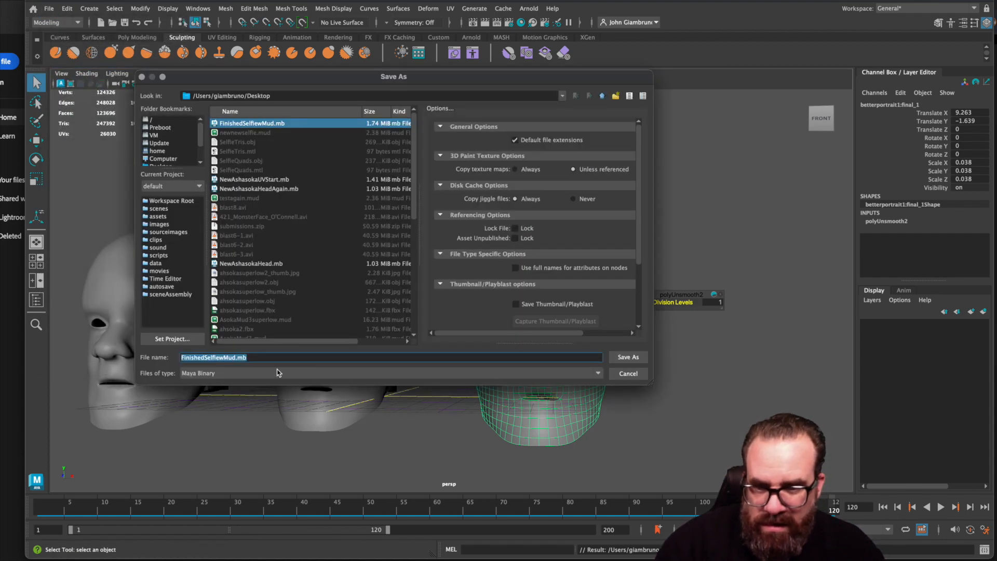
double_click(233, 358)
left_click(236, 358)
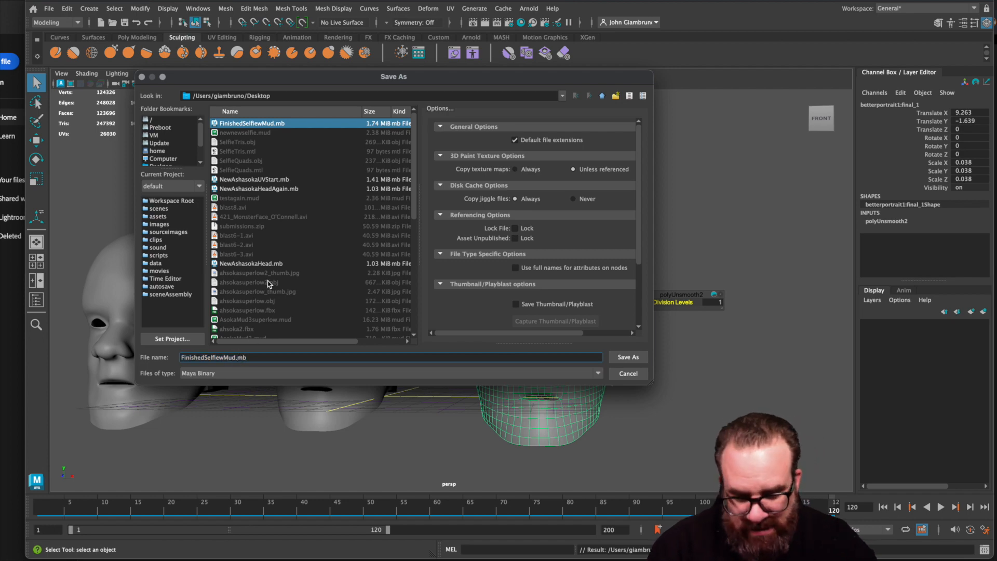
type("last")
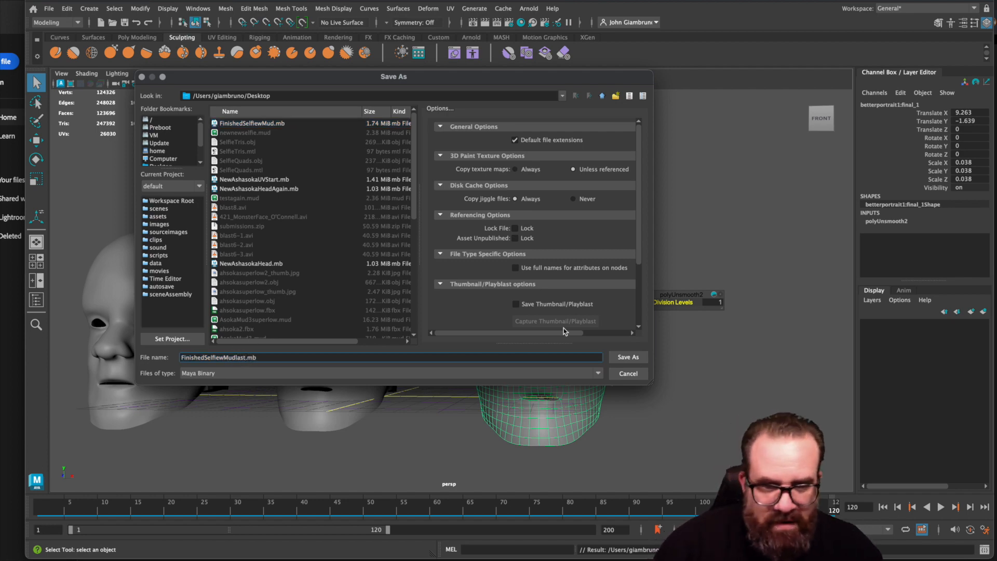
left_click(628, 356)
key("t")
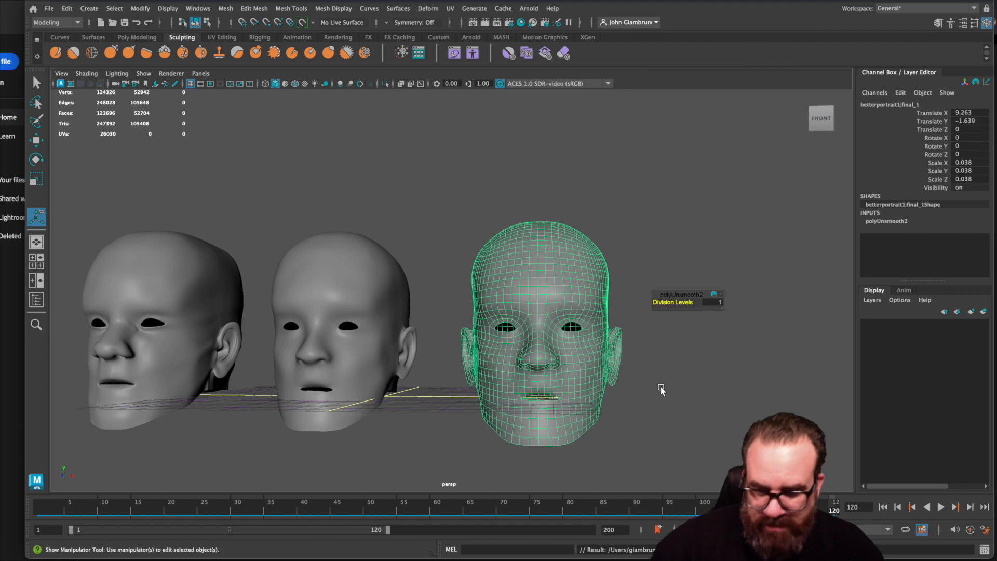
Step: Delete the two other heads, keeping only the unsmoothed head at the far end of the row
left_click(661, 389)
left_click_drag(126, 220, 328, 411)
key("Delete")
Step: Move the remaining head along the X axis to the centre of the grid, refining its position in the front view
left_click(529, 369)
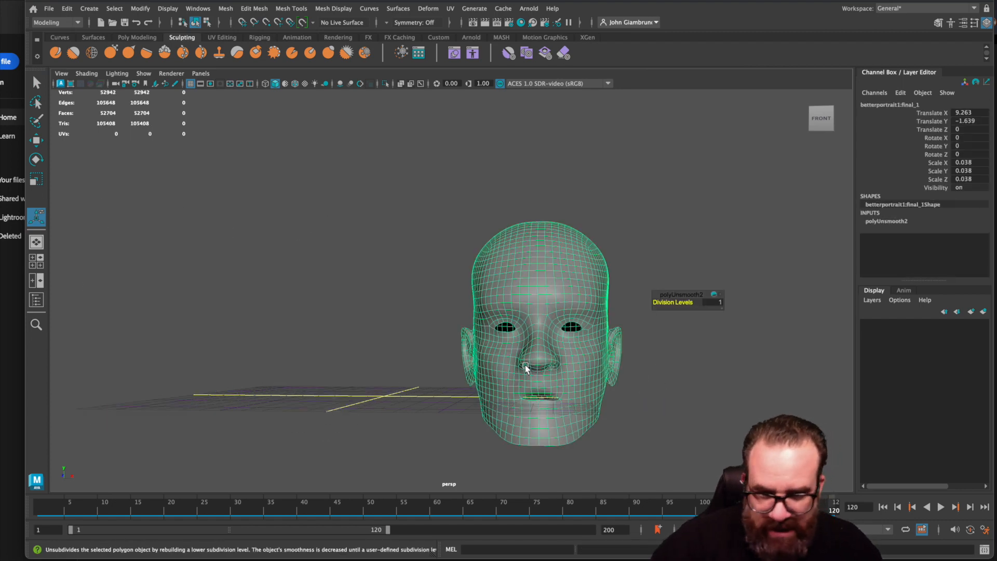
key("w")
left_click_drag(568, 429, 418, 423)
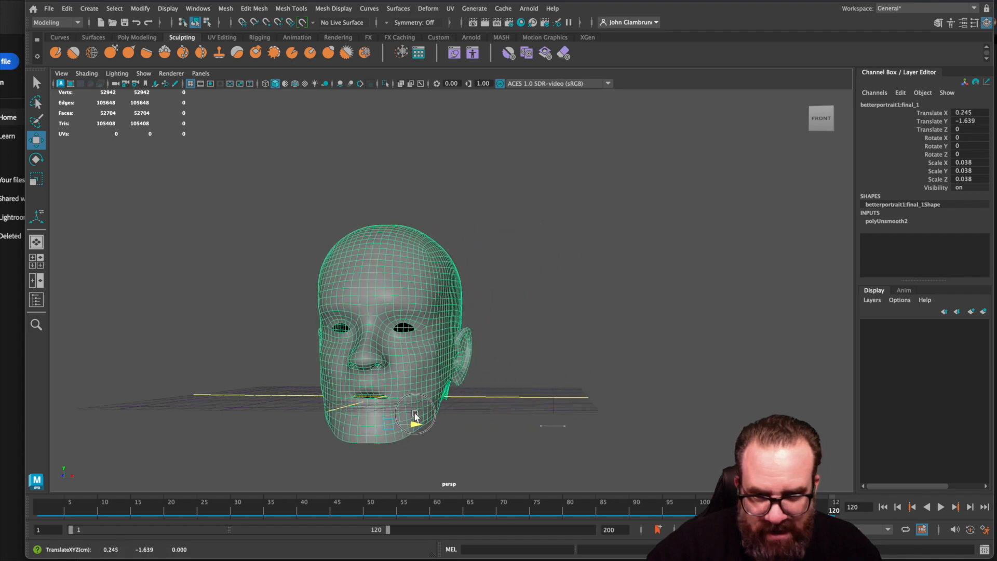
key("space")
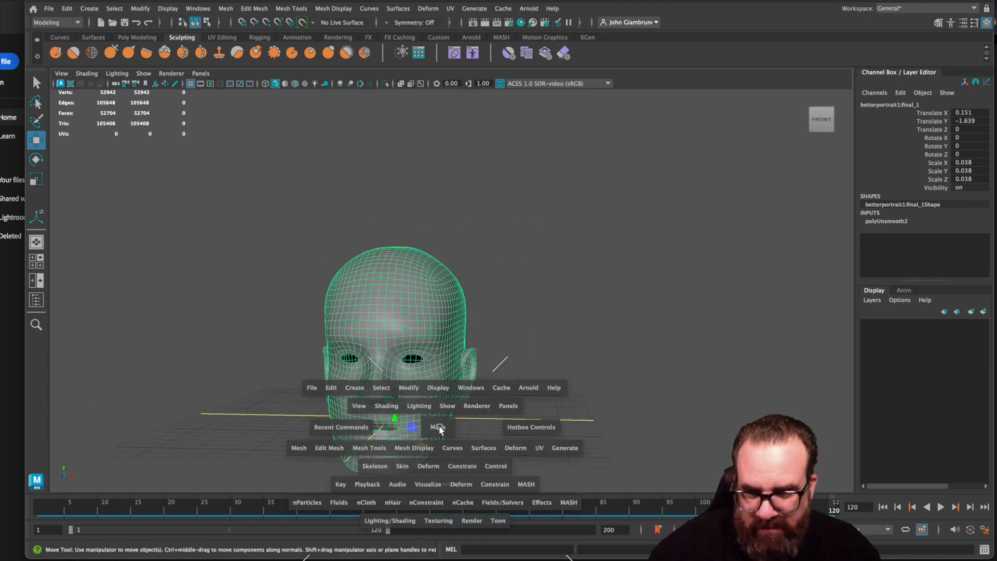
left_click_drag(288, 445, 286, 446)
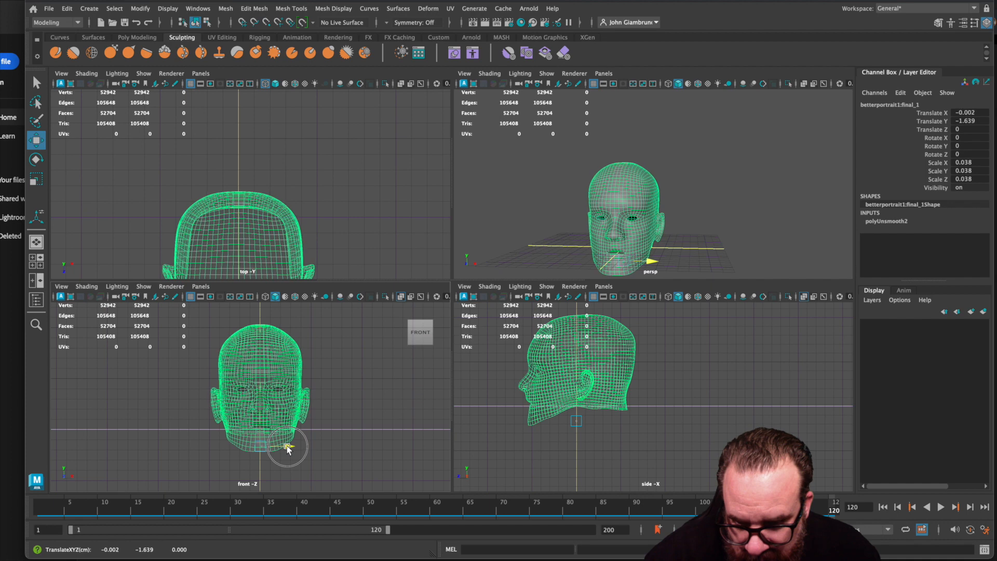
Step: Set the head's Translate X to 0 so it sits exactly on the centre line
left_click(758, 195)
left_click(642, 204)
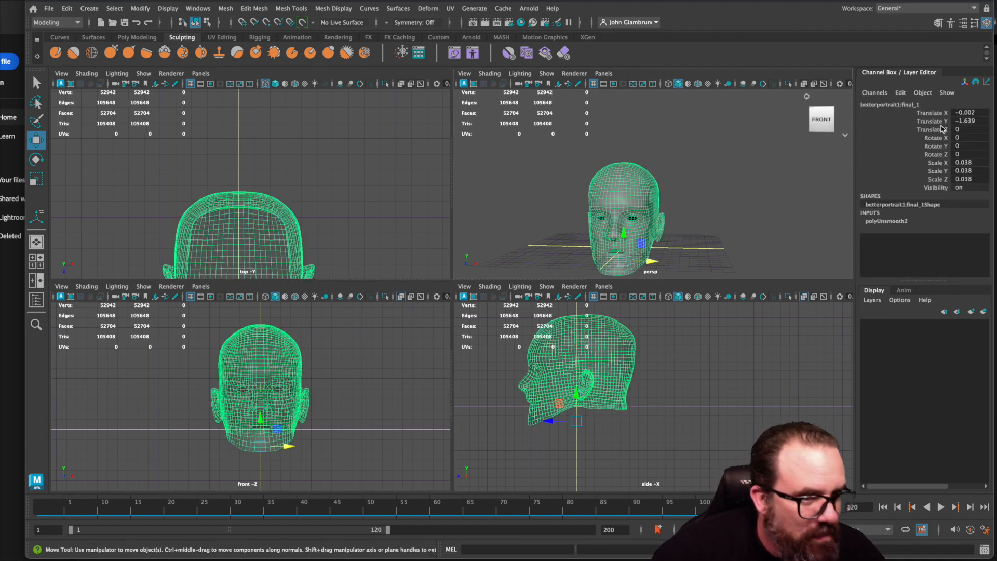
left_click(792, 200)
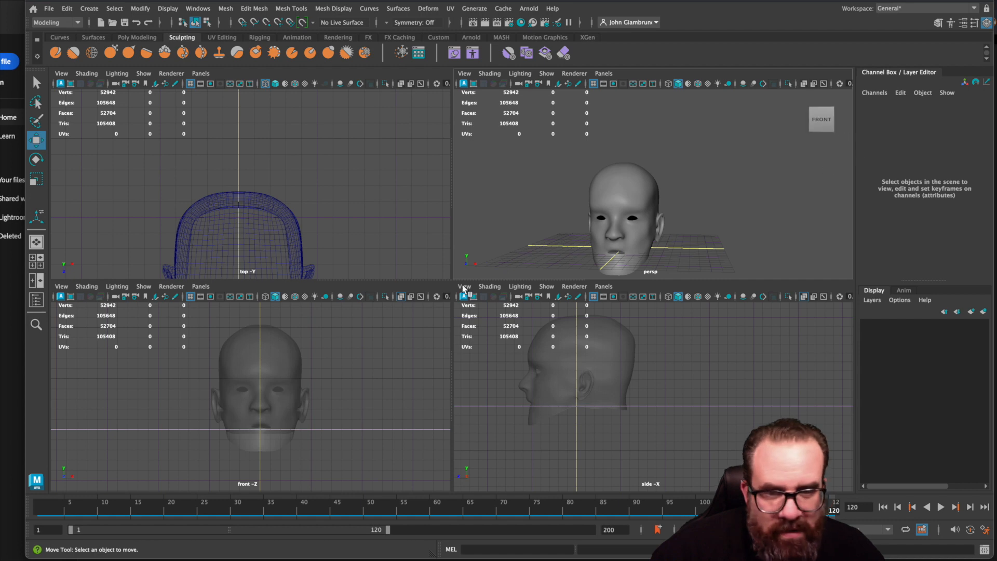
left_click(616, 187)
left_click(968, 113)
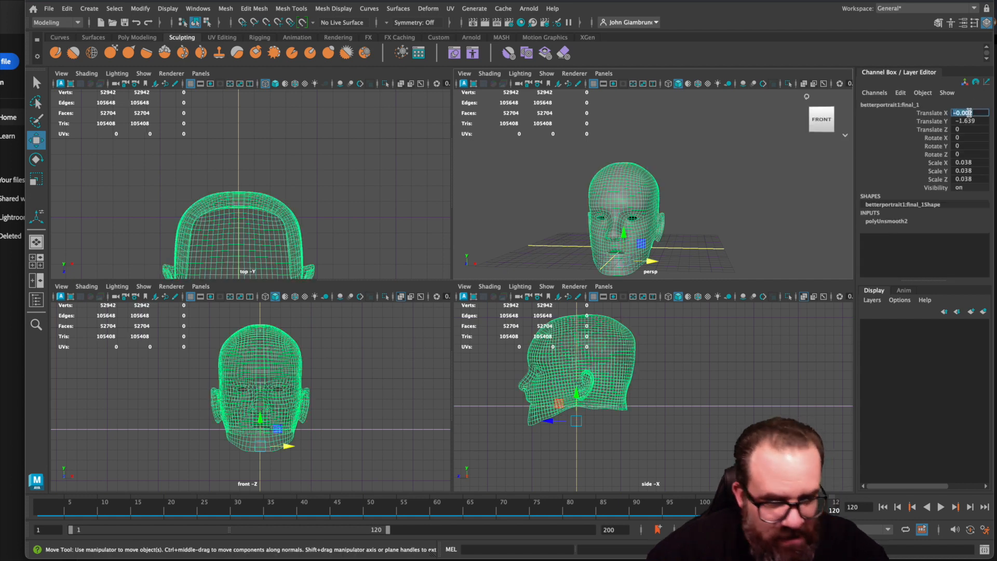
left_click(751, 188)
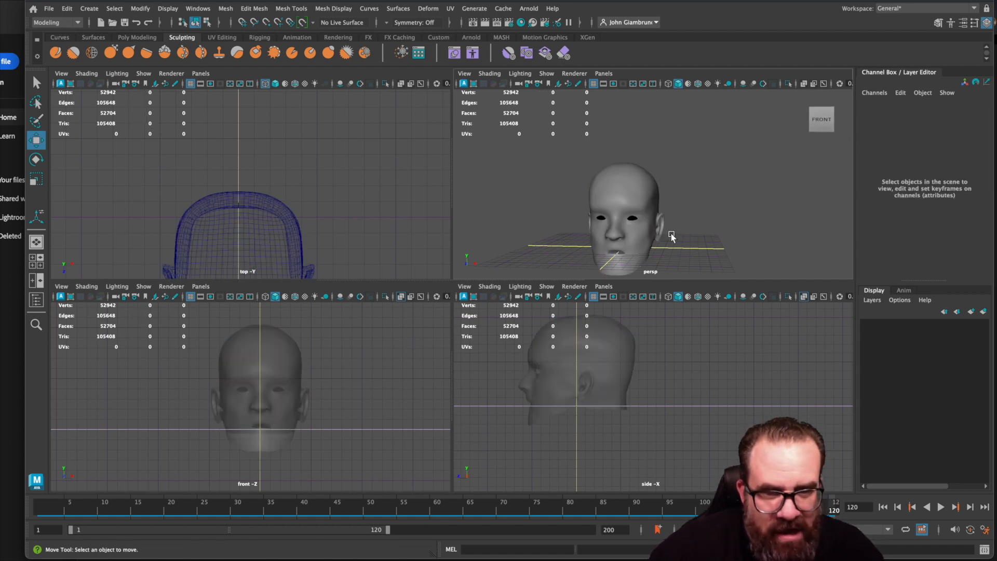
Step: Examine the centred head's wireframe and shaded surface in the perspective view from several angles
left_click_drag(671, 232, 667, 230, "alt")
key("space")
left_click_drag(572, 264, 360, 269, "alt")
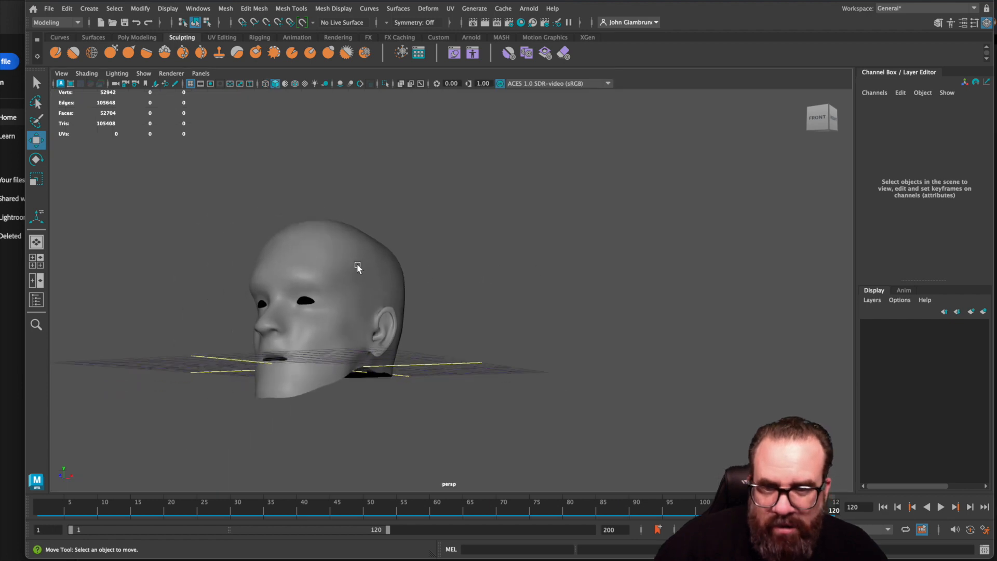
left_click(258, 279)
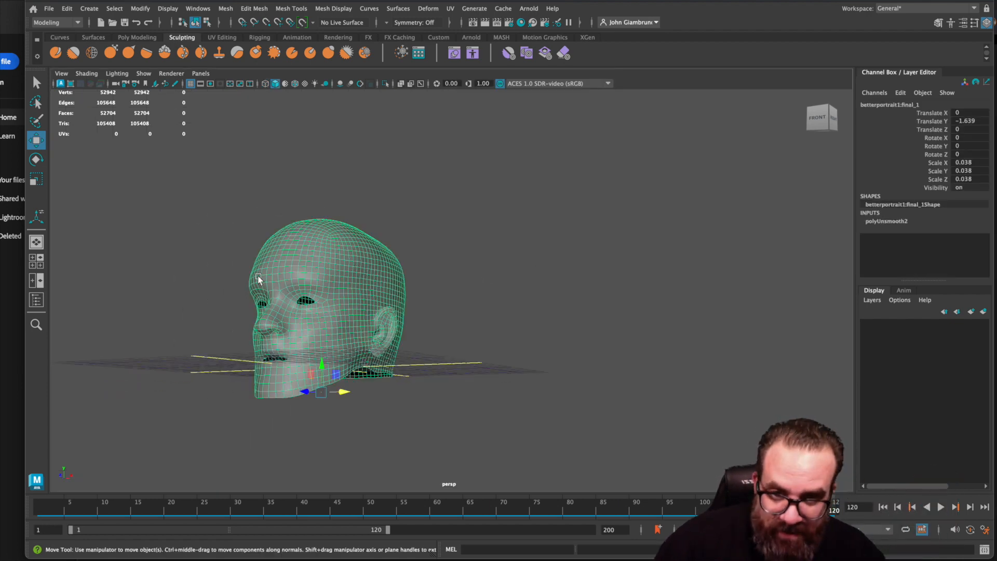
left_click_drag(348, 291, 545, 289, "alt")
scroll(552, 296, "up", 5)
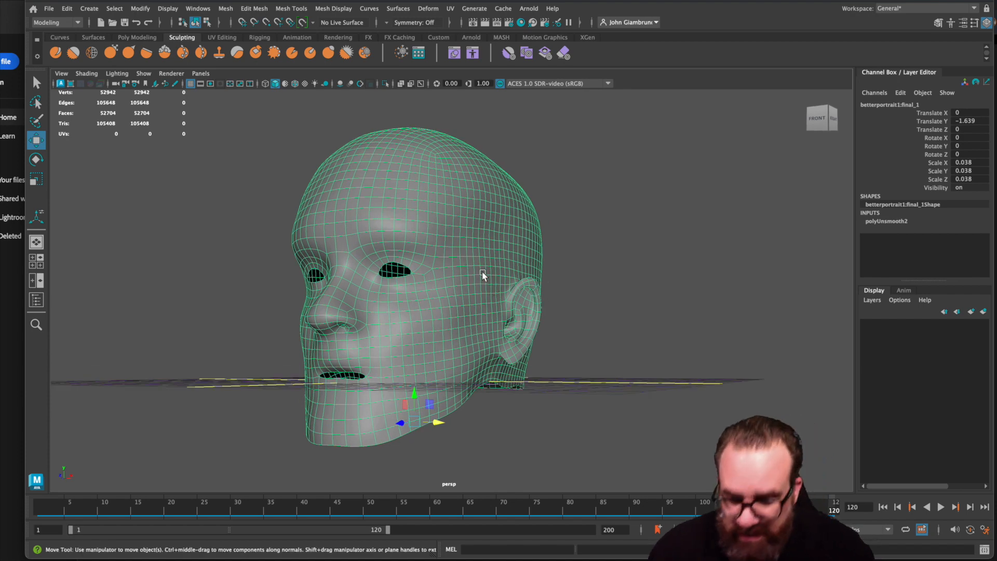
scroll(473, 267, "down", 3)
left_click(610, 307)
left_click_drag(568, 313, 580, 270, "alt")
left_click_drag(616, 318, 525, 329, "alt")
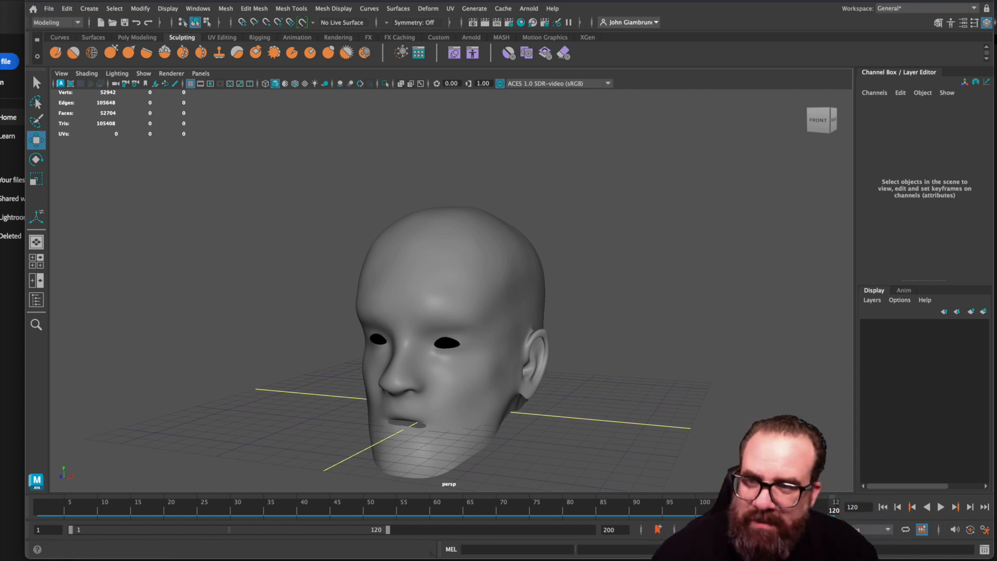
Step: Save the scene to the Desktop as a Maya Binary file named ExampleSeflie.mb and start a new empty scene
left_click(48, 8)
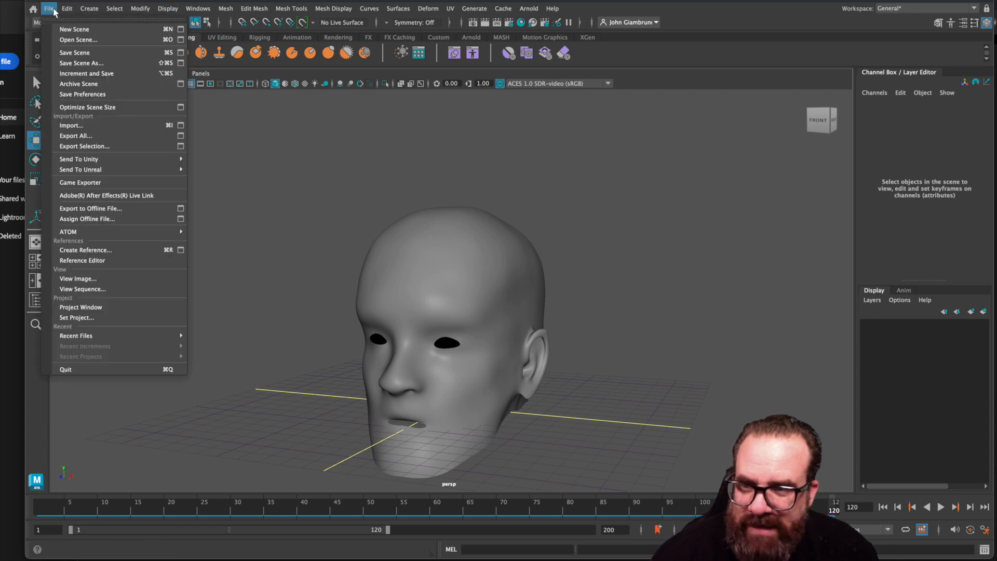
left_click(75, 63)
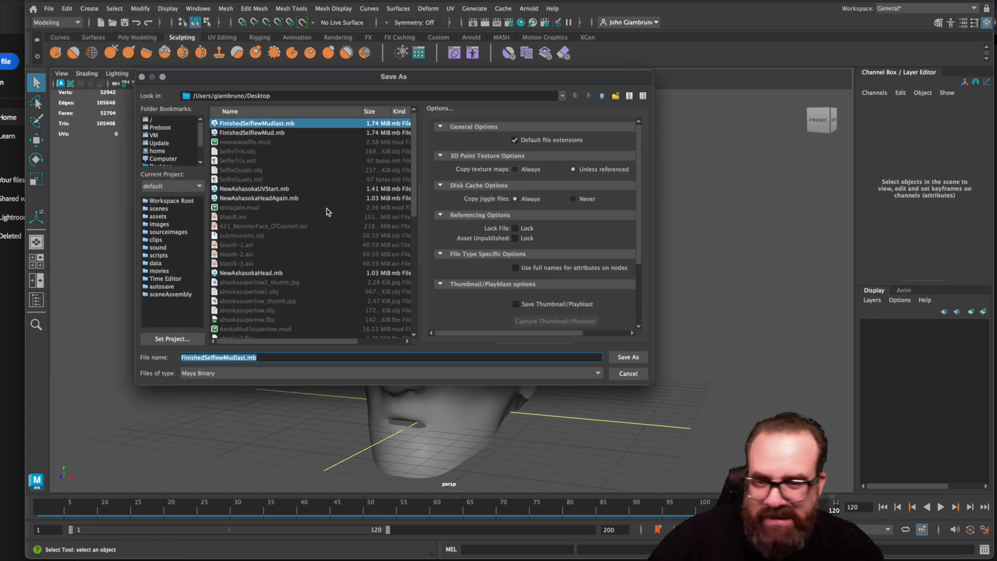
left_click(241, 357)
left_click_drag(247, 357, 172, 358)
type("ExampleSe")
type("lfie")
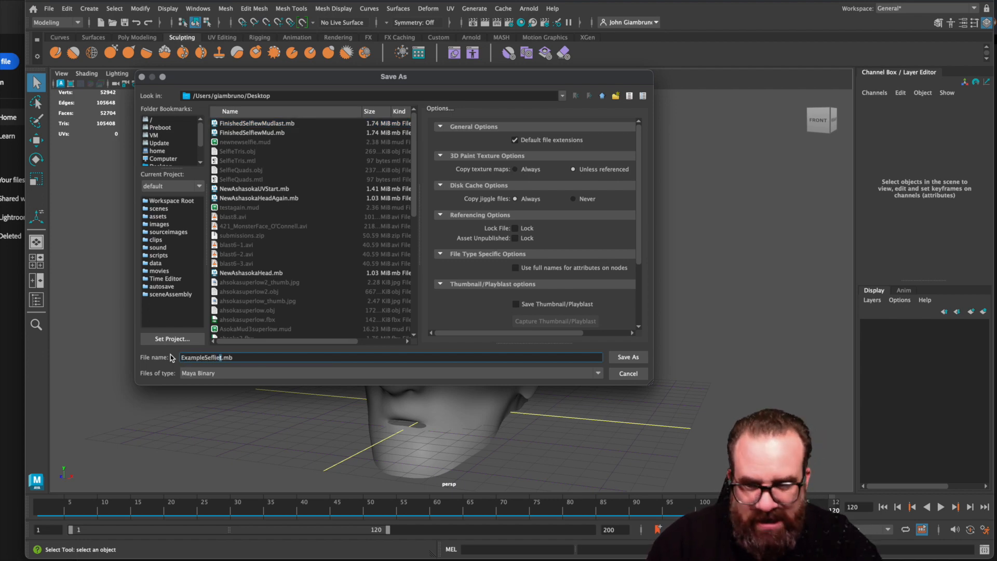
left_click(626, 358)
key("w")
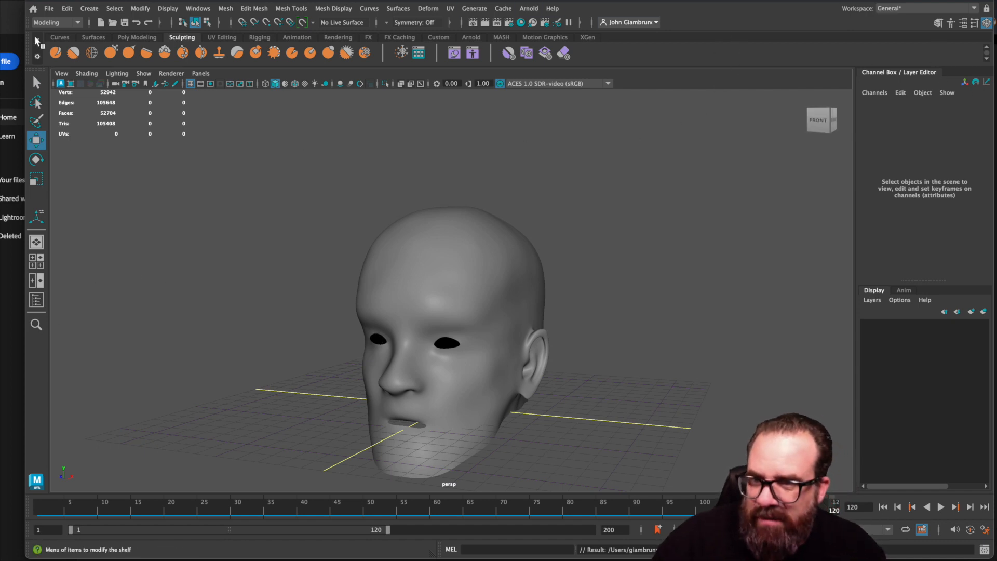
left_click(50, 8)
left_click(72, 29)
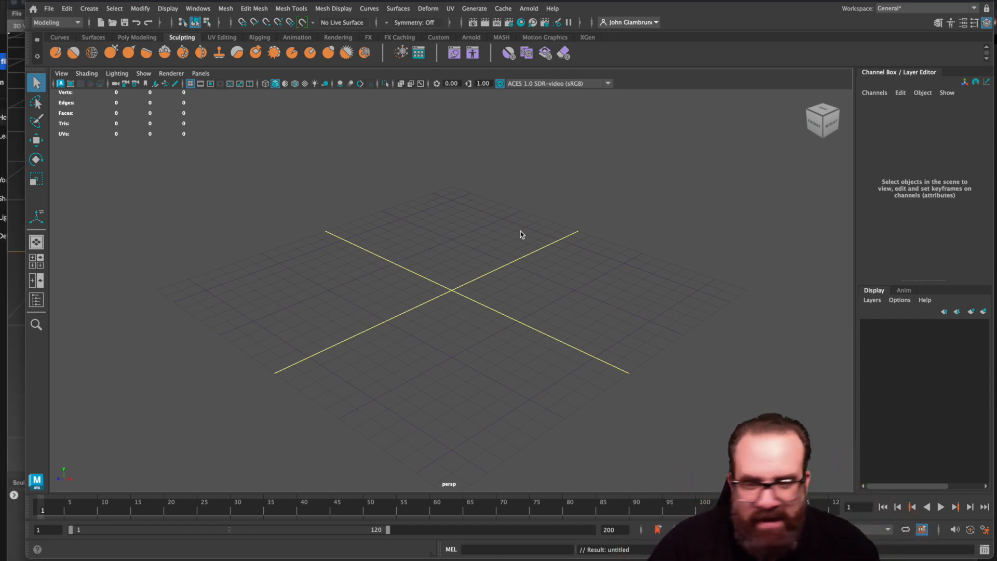
Step: Switch to Mudbox, dismiss the new-features notice and start a new sculpture from the Basic Head
left_click(21, 433)
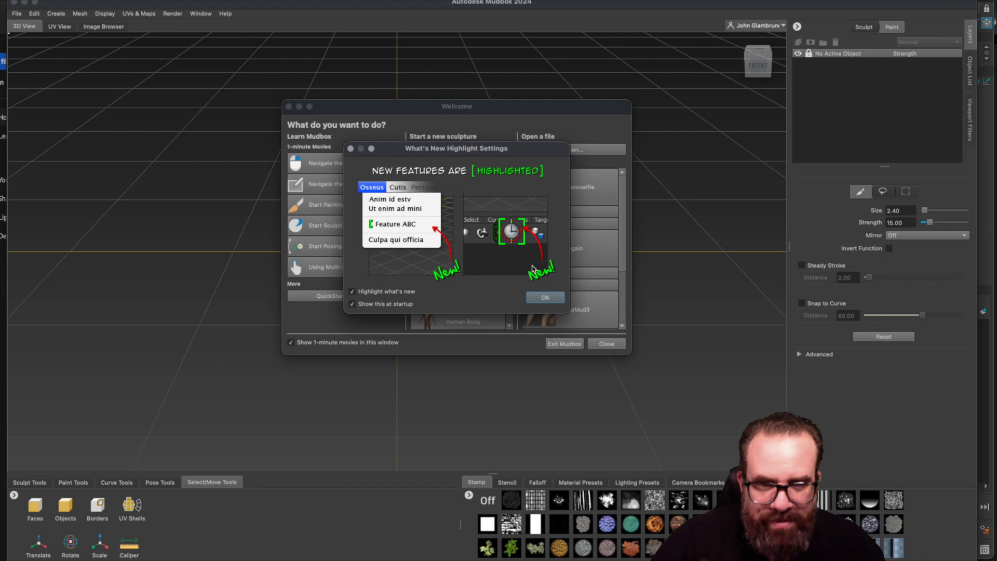
left_click(545, 298)
left_click(443, 180)
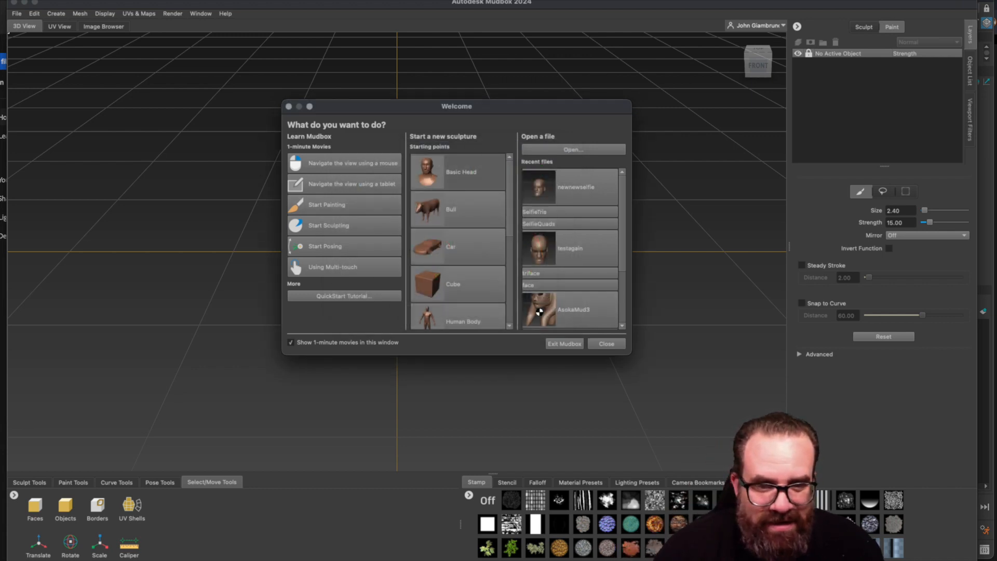
left_click_drag(546, 330, 297, 318, "alt")
right_click_drag(298, 317, 392, 238, "alt")
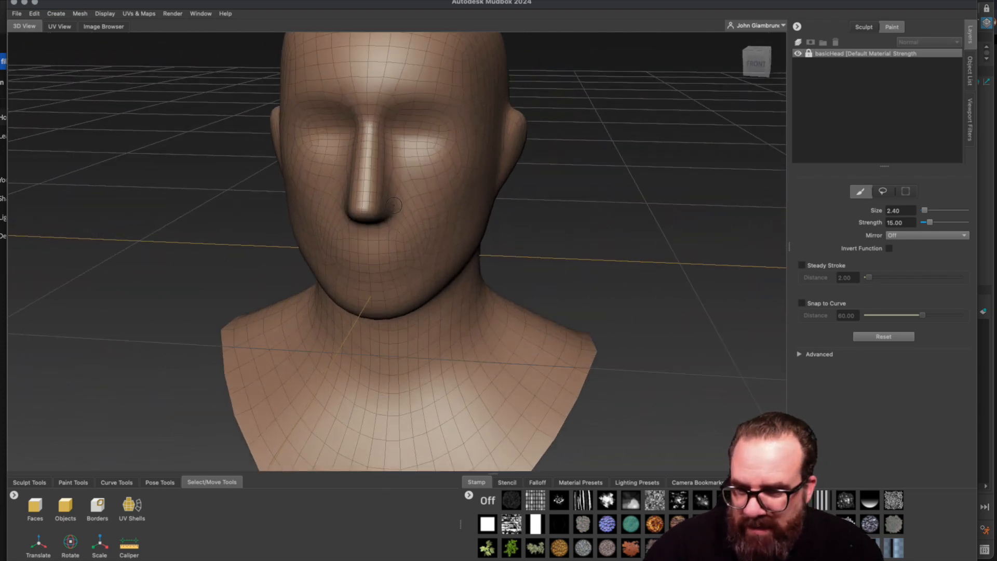
Step: Set the brush mirroring to LocalX and the brush size to about 6.55
left_click(24, 483)
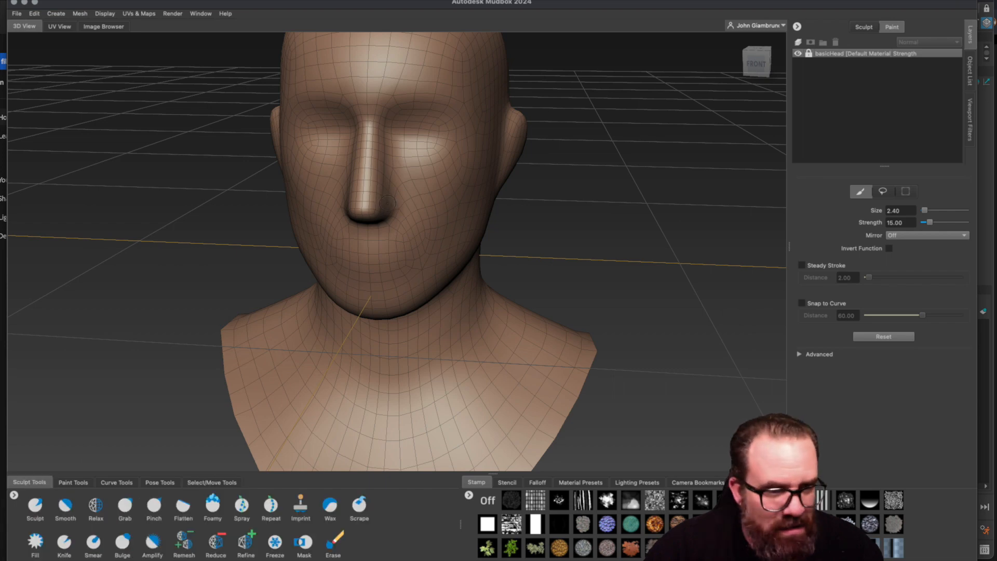
left_click(901, 237)
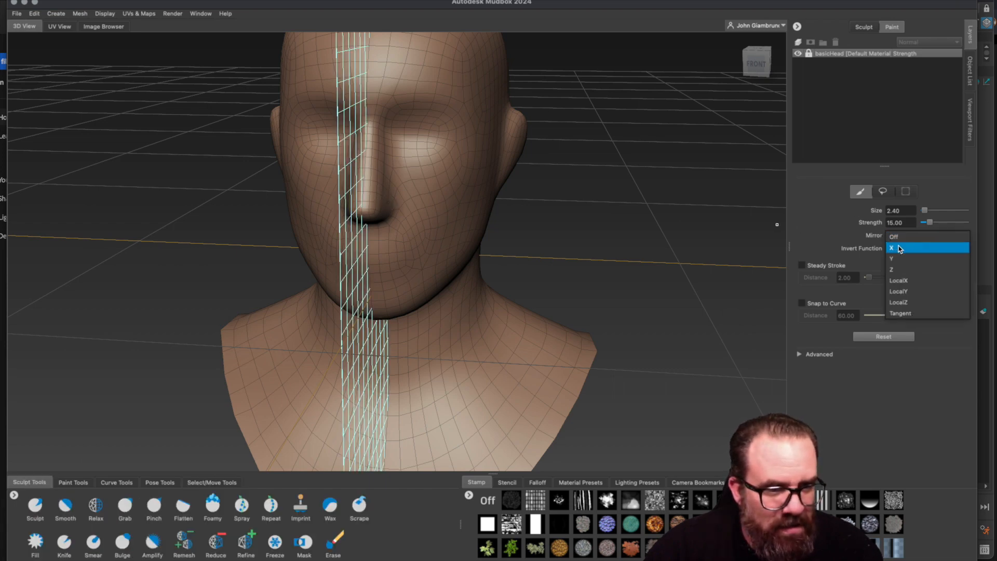
left_click(904, 281)
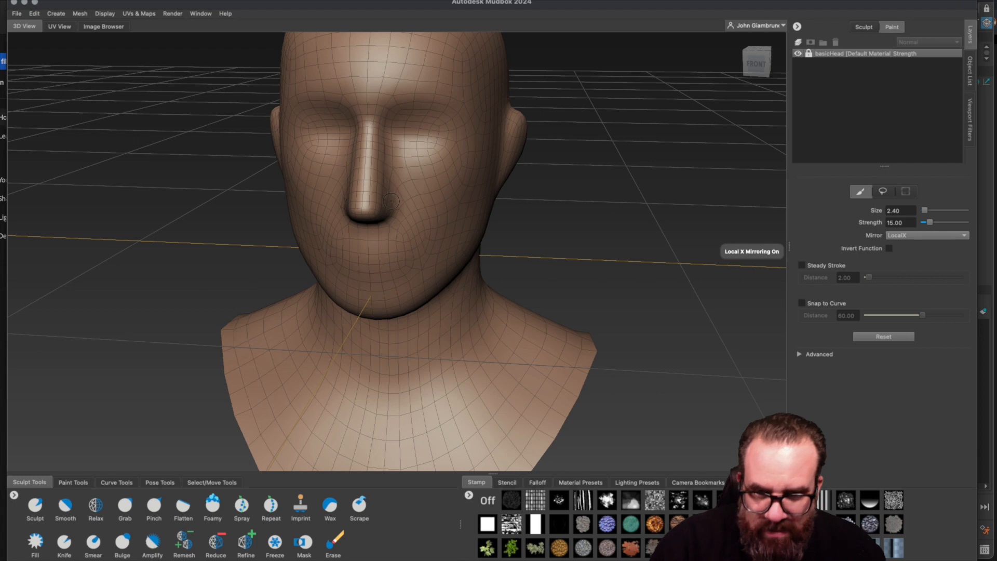
left_click_drag(395, 199, 400, 198)
key("super+a")
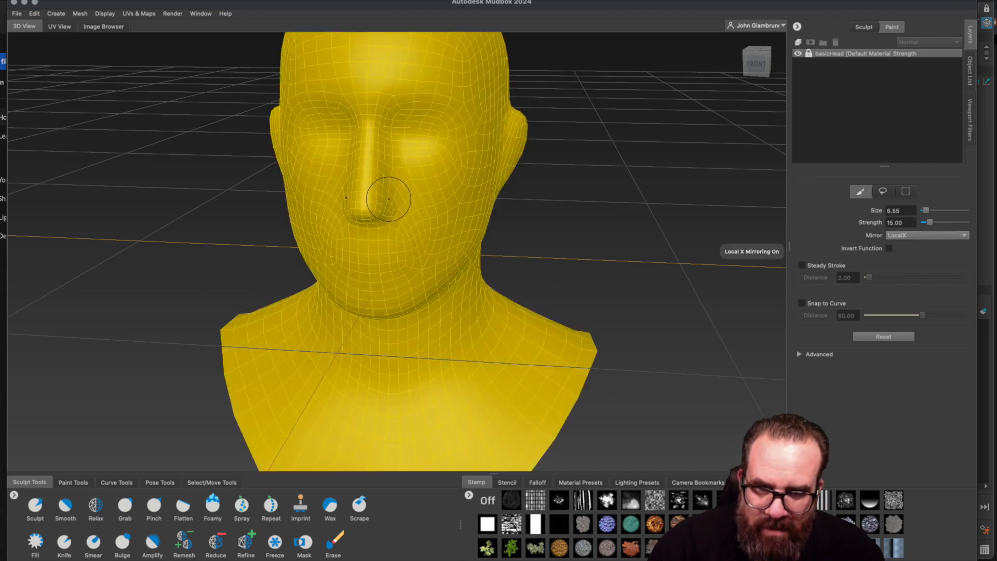
left_click(221, 485)
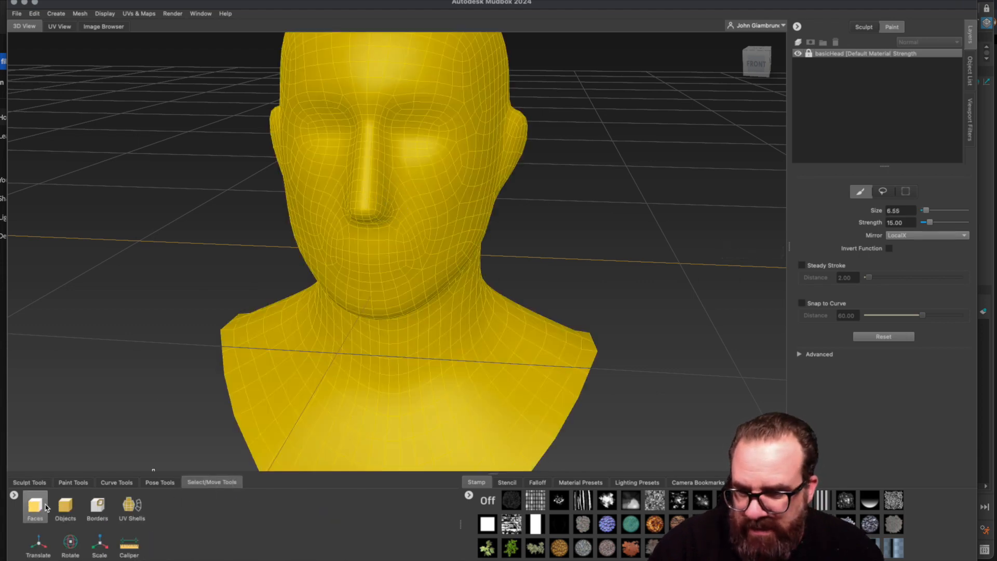
left_click(66, 506)
left_click(144, 387)
Step: Widen the nostrils with the Sculpt tool, and carve a mouth with the Knife at size 1.79, softening it with Smooth
left_click(29, 482)
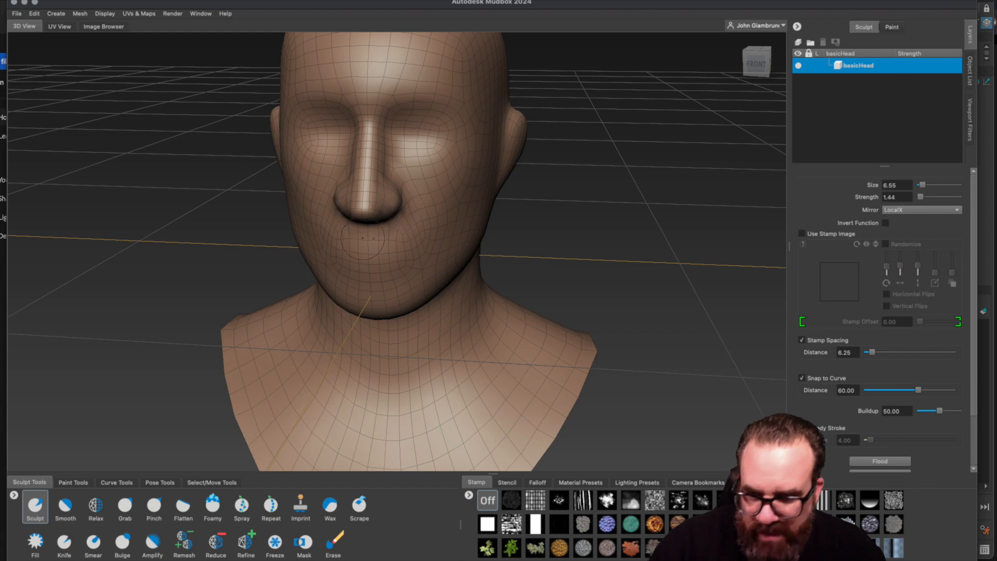
left_click(62, 543)
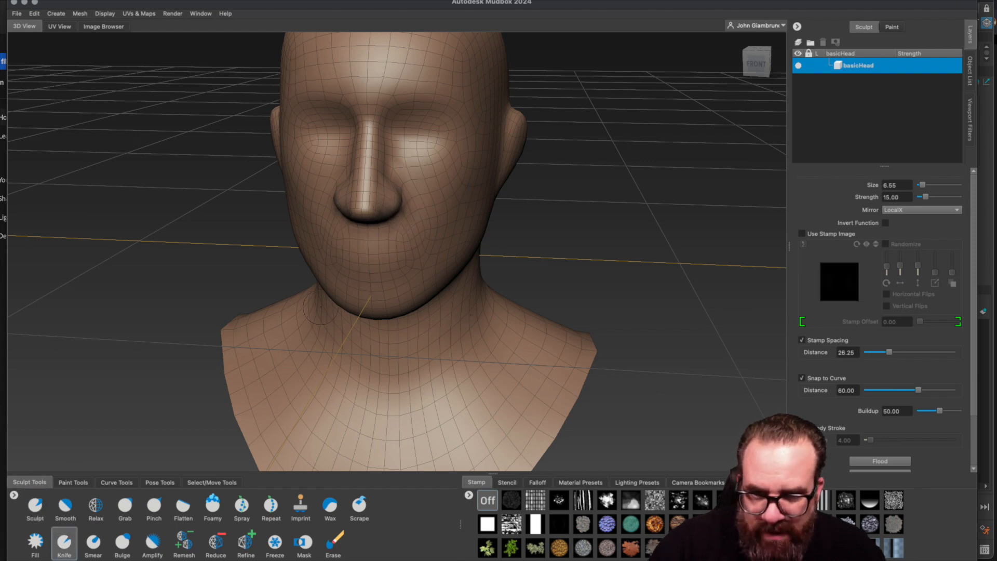
left_click_drag(361, 255, 346, 257)
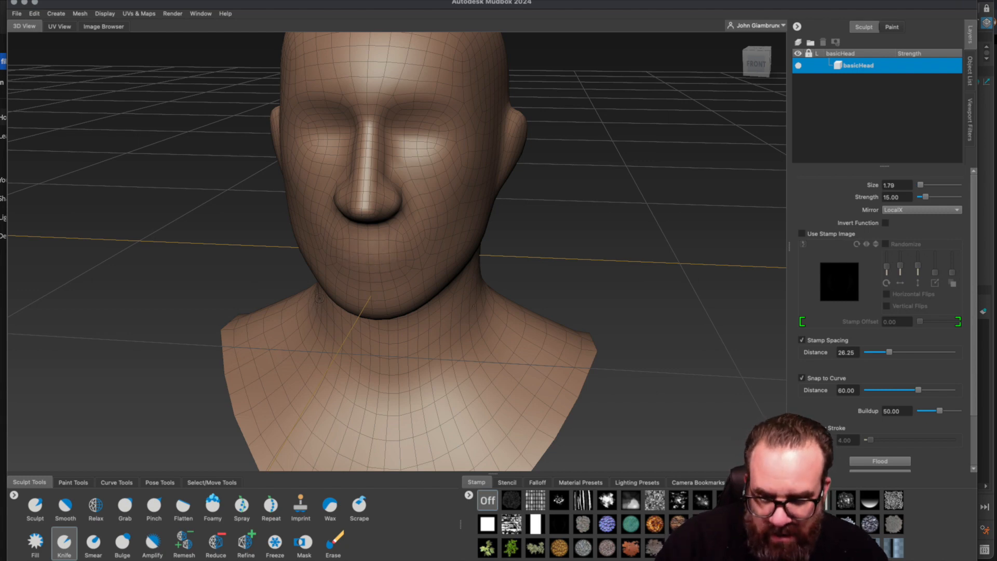
left_click_drag(342, 291, 360, 290)
left_click_drag(398, 260, 340, 256)
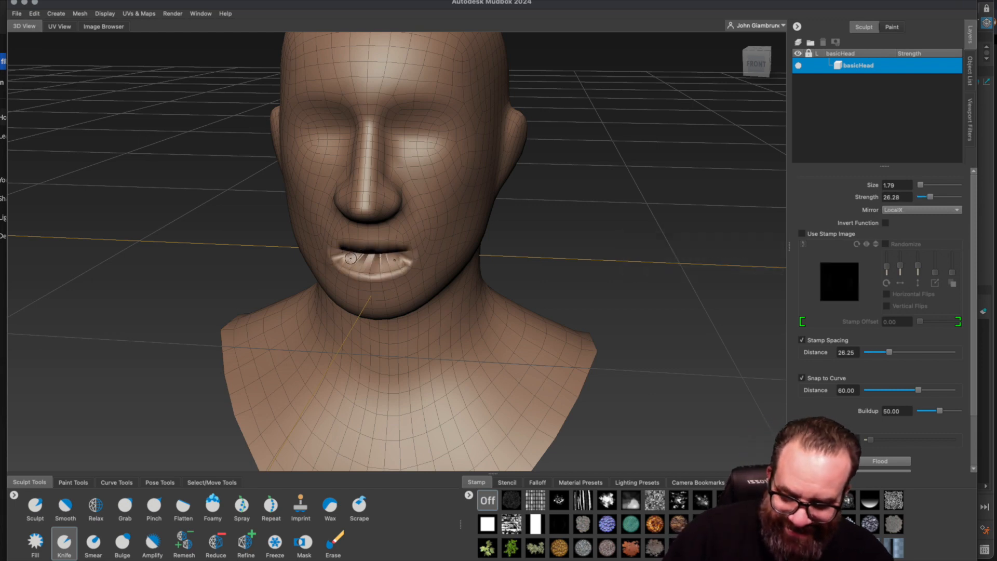
mouse_move(353, 259)
left_mouse_down()
mouse_move(392, 253)
mouse_move(370, 252)
mouse_move(374, 223)
mouse_move(371, 235)
mouse_move(358, 228)
mouse_move(395, 205)
left_mouse_up()
left_click(66, 506)
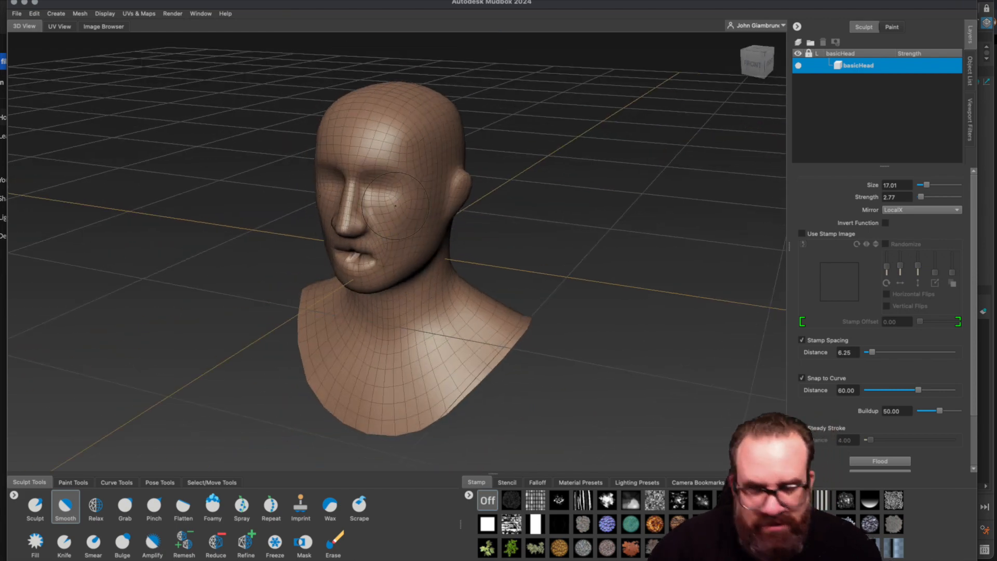
Step: Save the sculpted head scene to the Desktop as monstertestto maya.mud
key("super+shift+s")
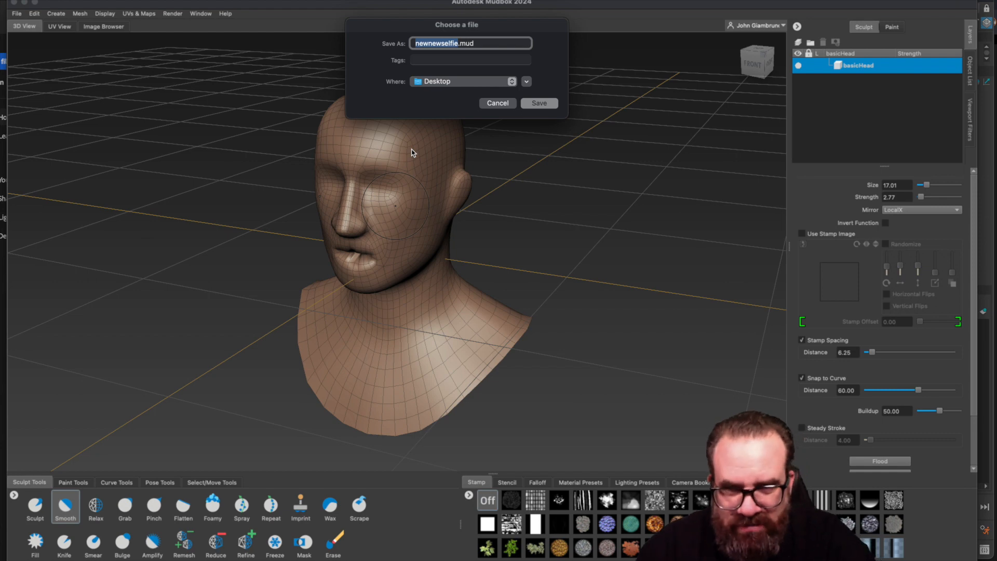
type("monstertestto maya")
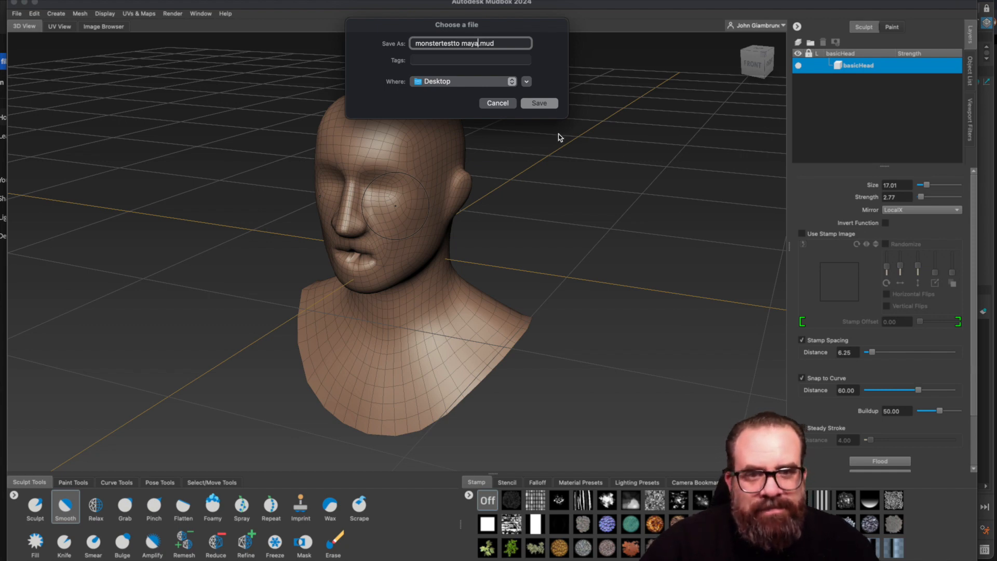
left_click(548, 104)
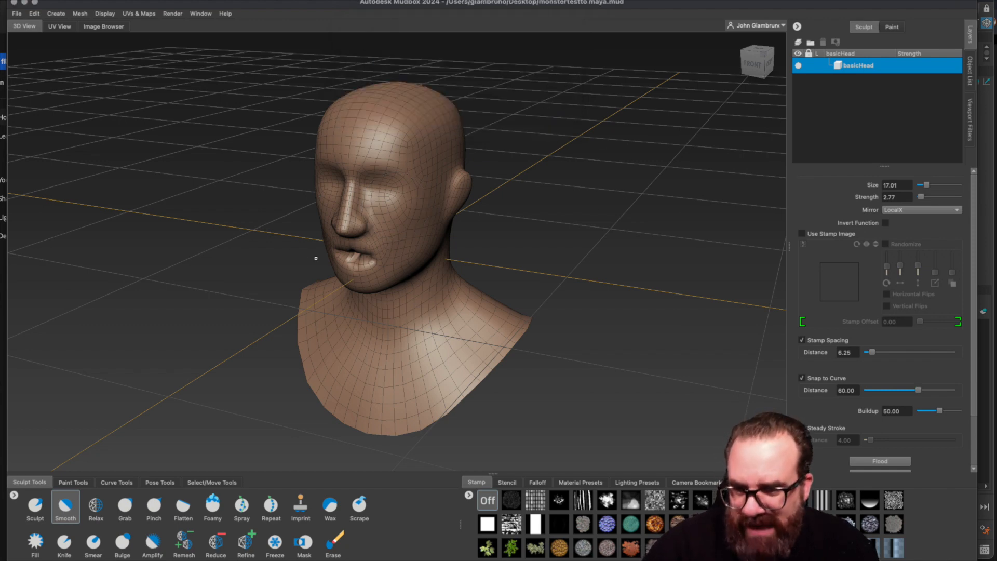
Step: Select the whole head as an object and export the selection to the Desktop as facedome.obj
left_click(212, 481)
left_click(65, 503)
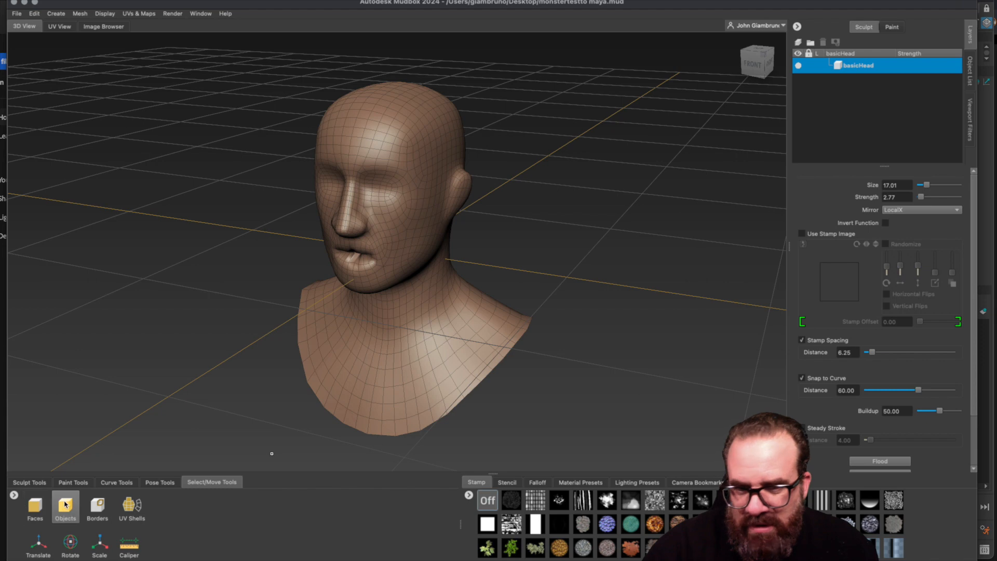
left_click(415, 193)
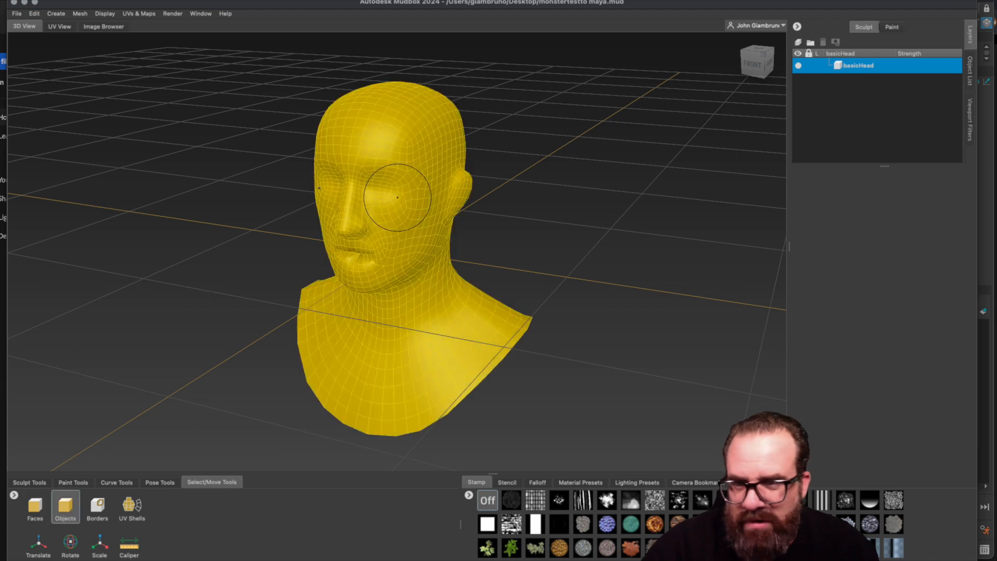
left_click(17, 14)
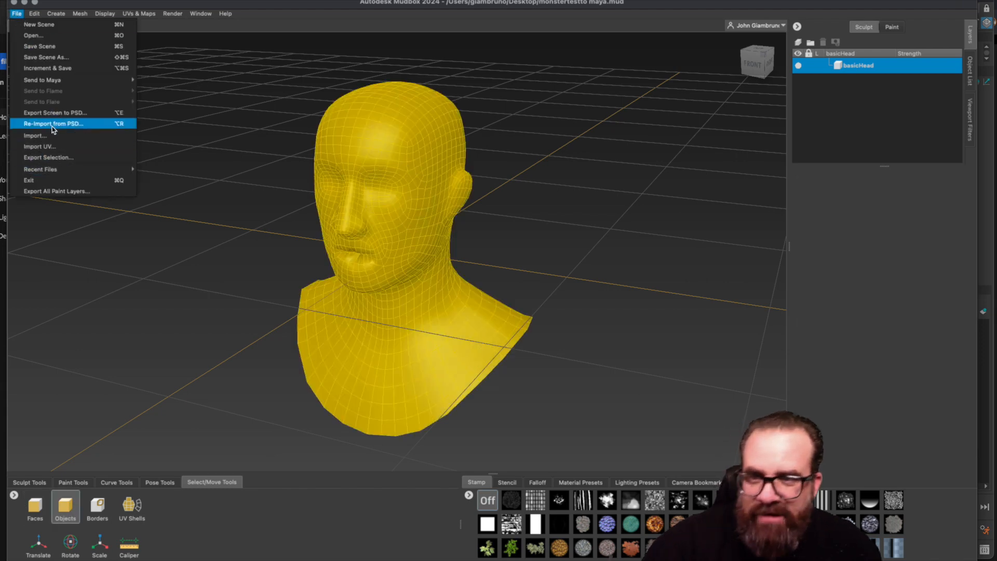
mouse_move(111, 84)
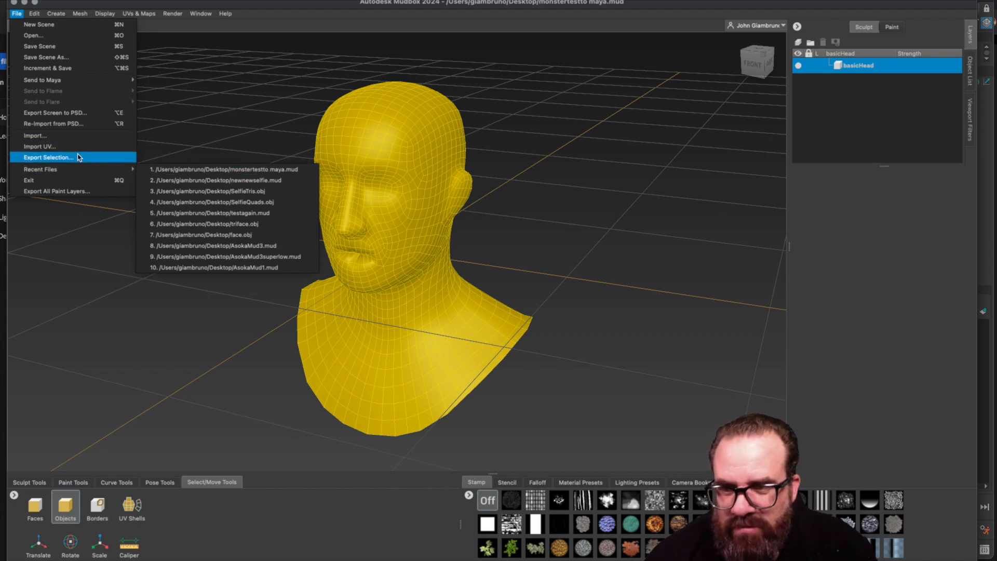
left_click(68, 157)
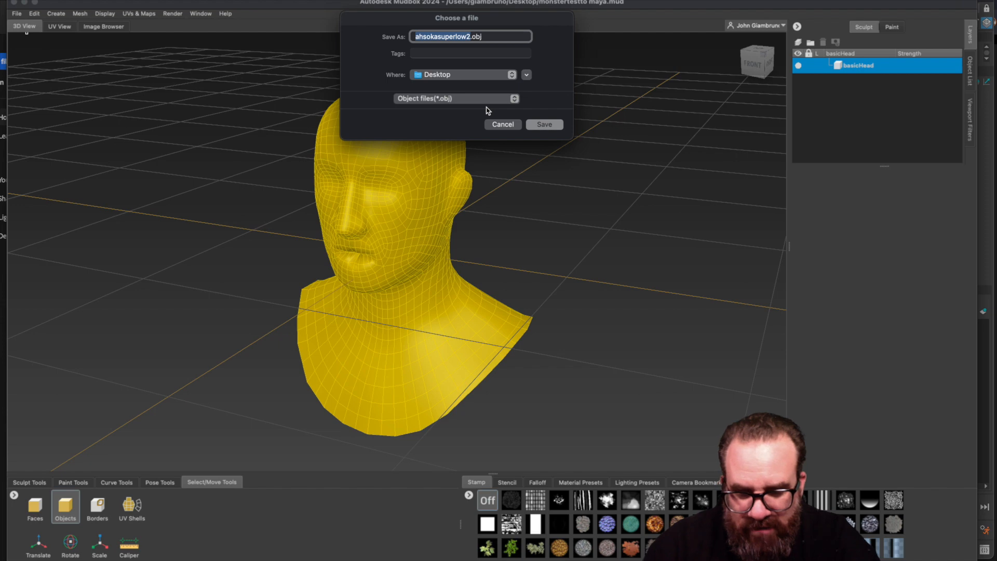
key("BackSpace")
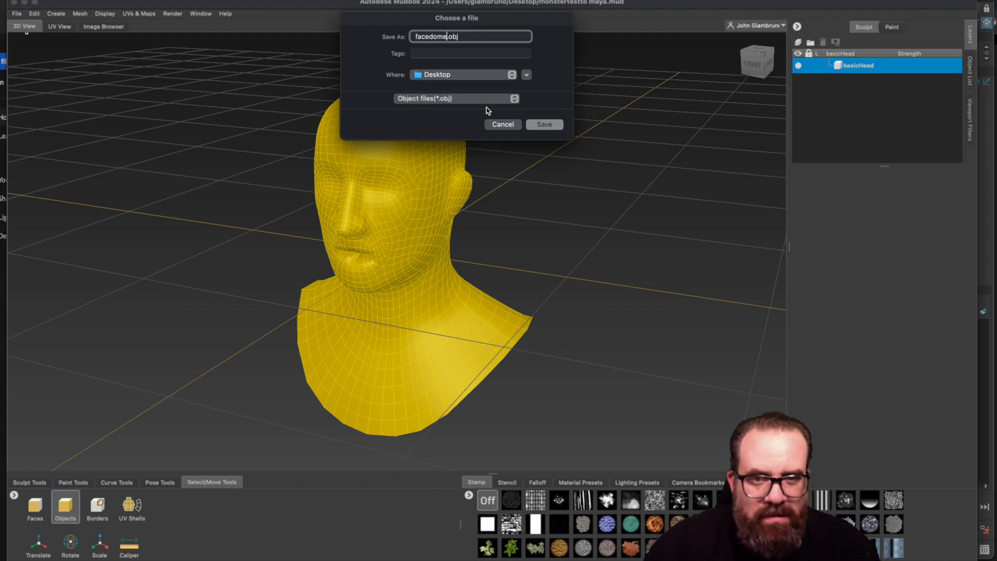
left_click(543, 127)
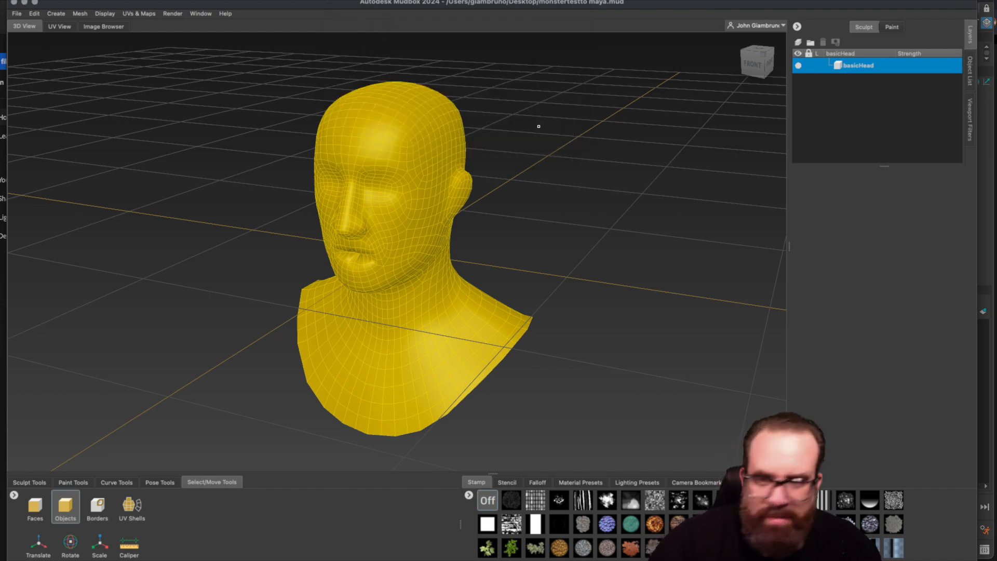
Step: Switch to Maya, import facedome.obj into the empty scene, frame it and select the head
key("super+Tab")
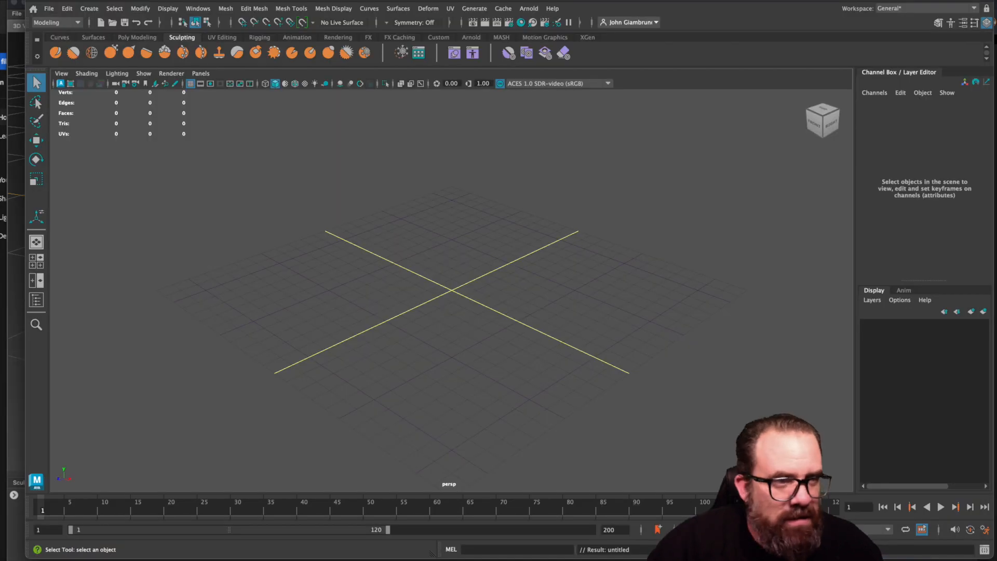
left_click_drag(546, 194, 477, 289)
key("f")
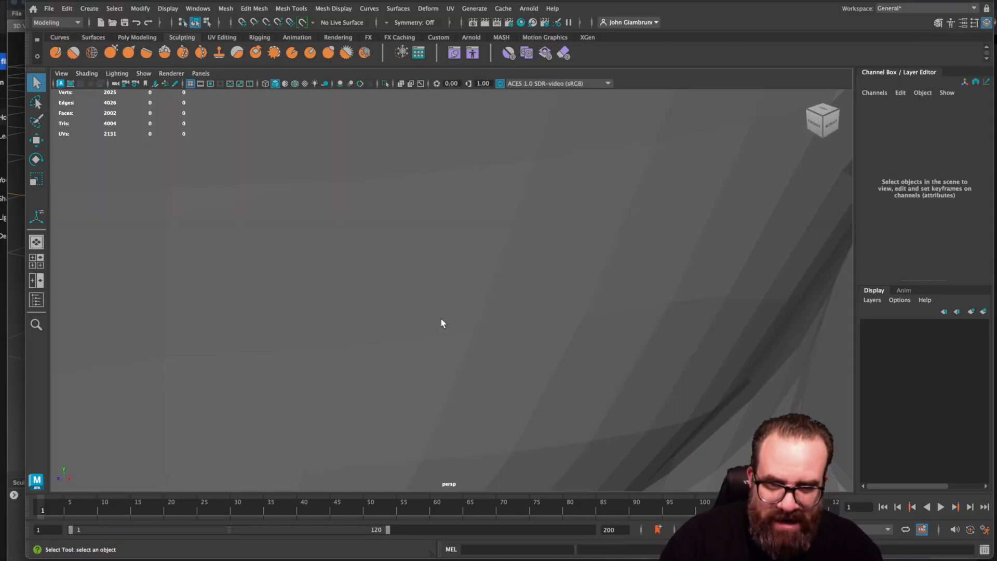
left_click(406, 265)
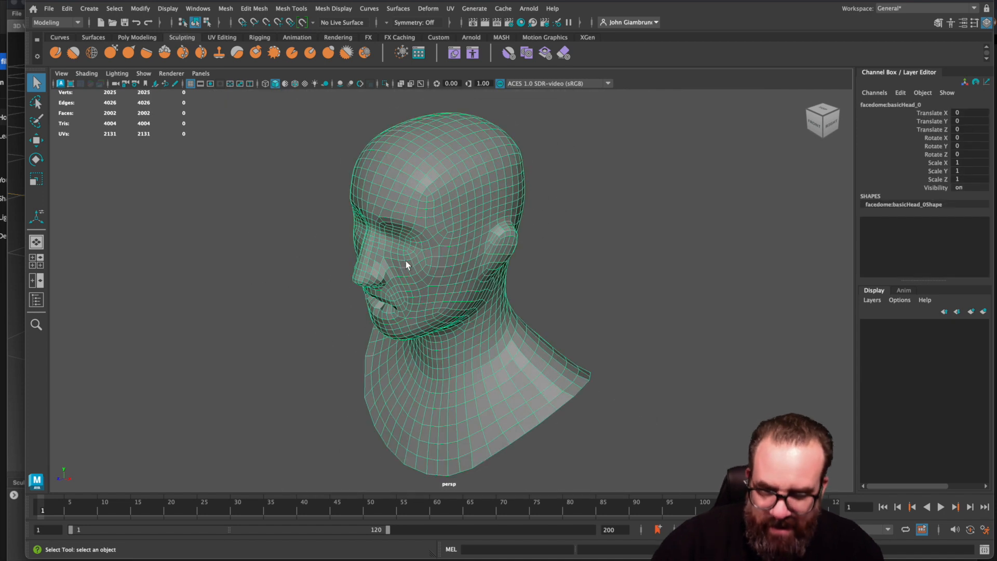
Step: Scale the imported head down uniformly to 0.032 so that it fits the grid
key("r")
left_click_drag(451, 291, 225, 305)
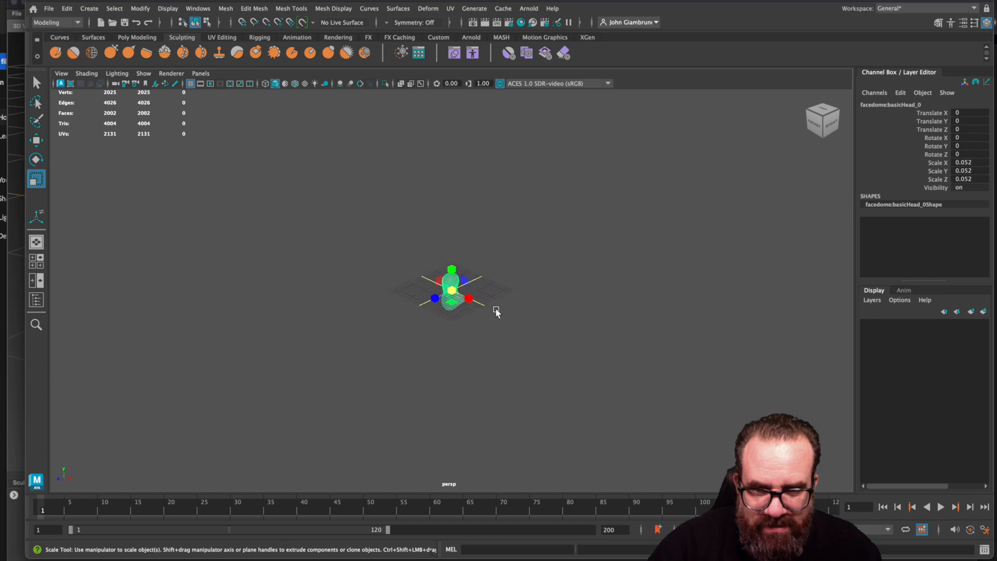
scroll(483, 338, "up", 15)
left_click_drag(450, 294, 605, 294)
scroll(621, 285, "up", 5)
Step: Turn on smooth mesh preview for the head and delete the block of faces covering one eye
right_click_drag(500, 202, 497, 224)
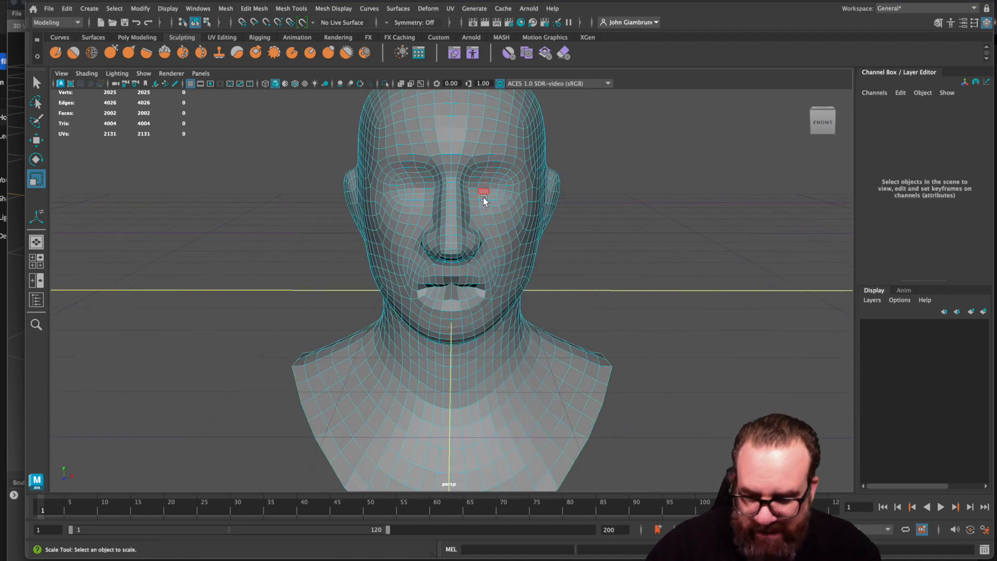
scroll(484, 201, "up", 2)
key("3")
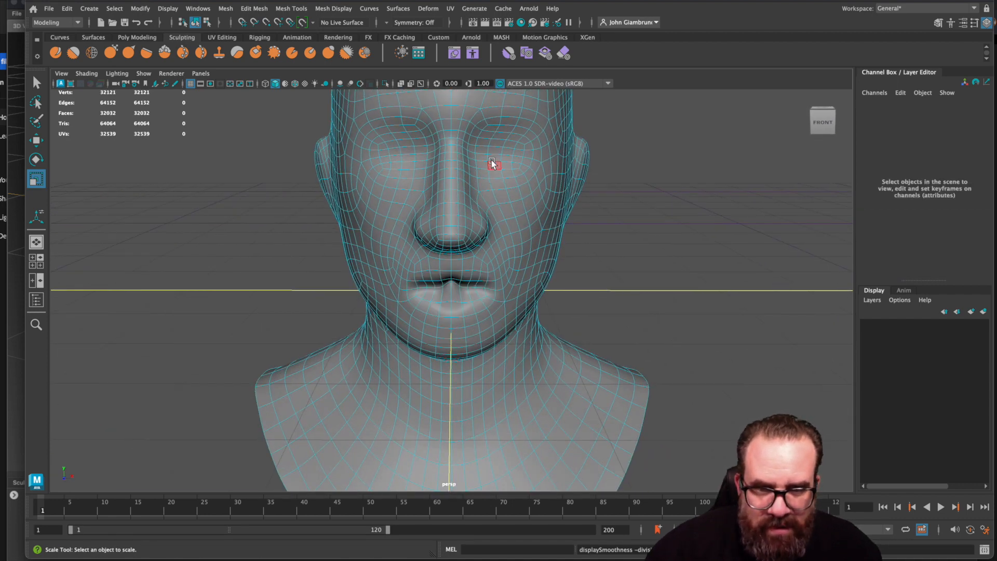
left_click(484, 146)
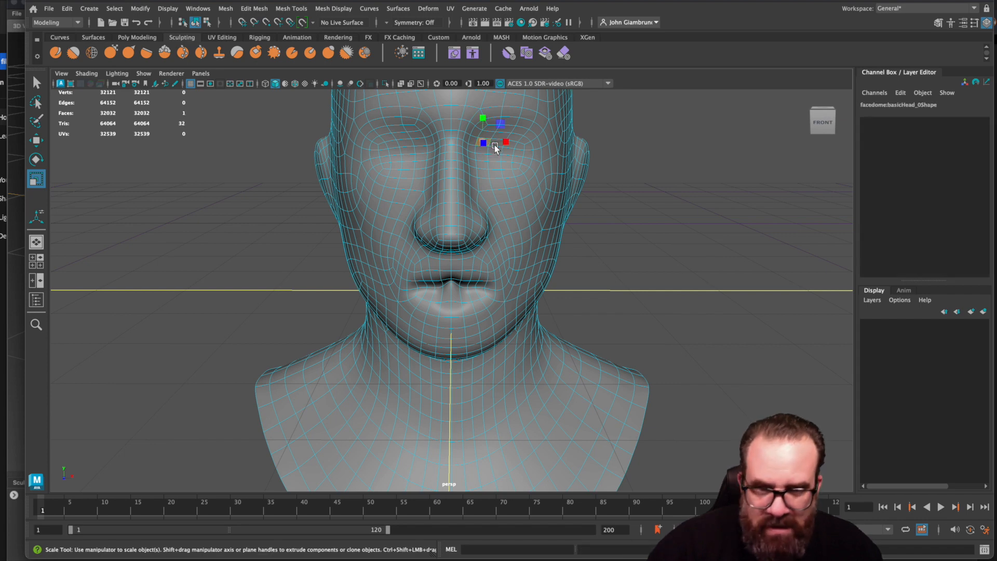
key("q")
left_click(496, 144, "shift")
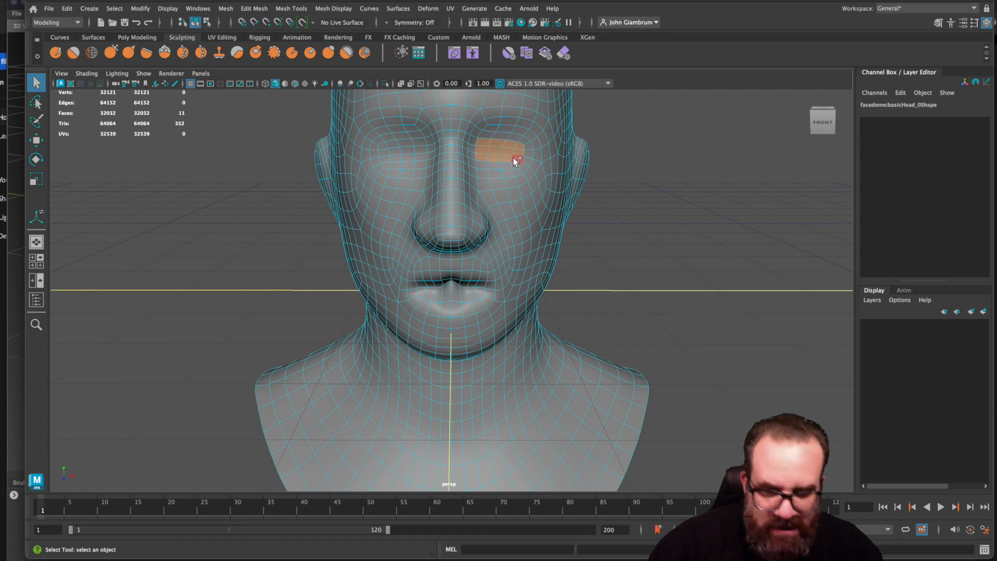
key("Delete")
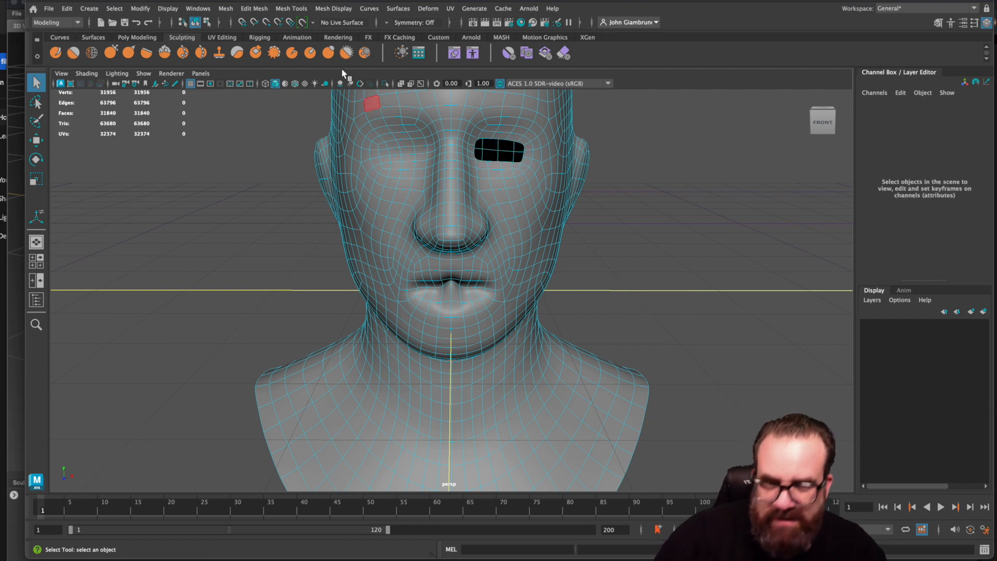
Step: Undo the one-sided eye deletion, set symmetry to Object X, and delete the matching faces of both eyes
key("ctrl+z")
left_click(387, 22)
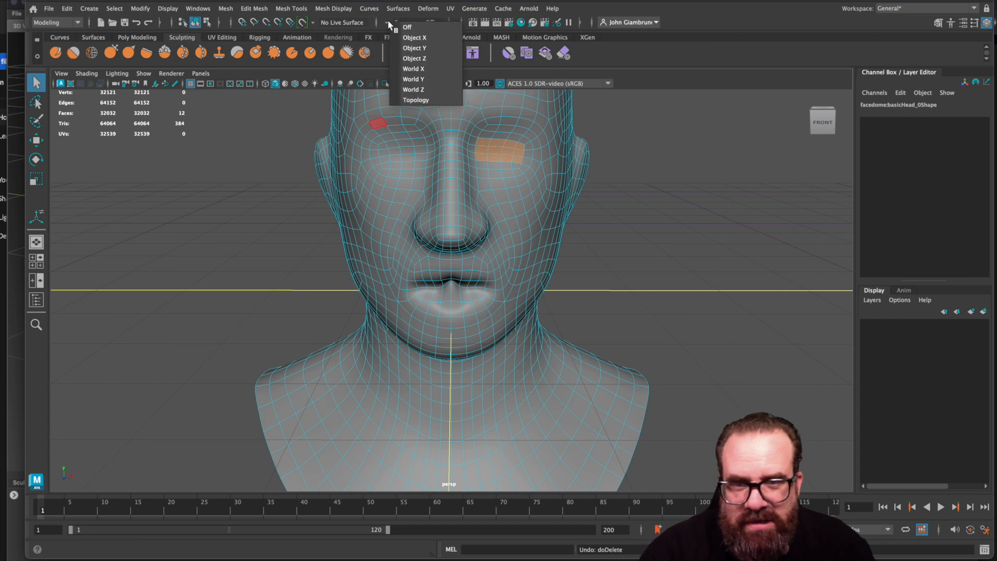
left_click(414, 37)
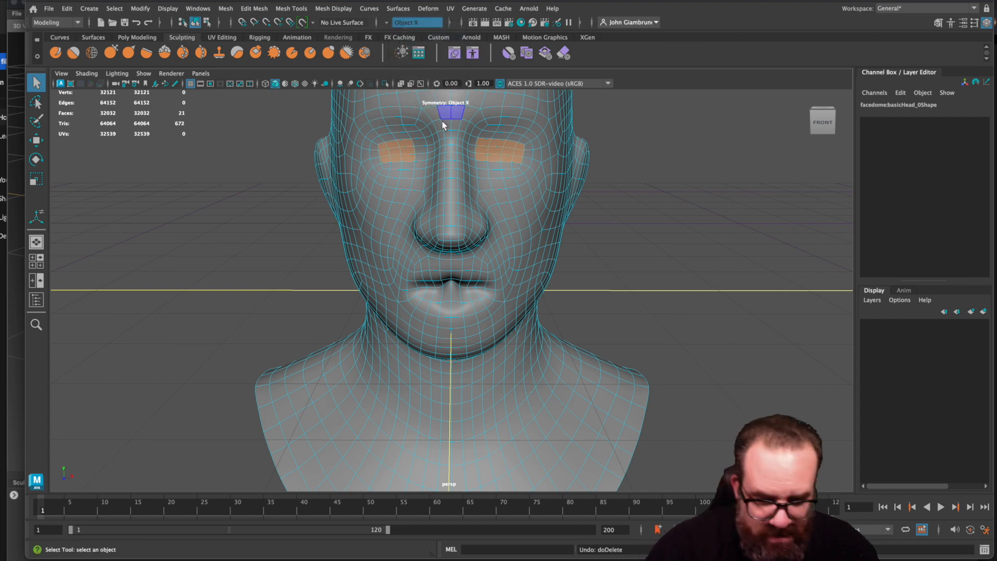
left_click(421, 149, "shift")
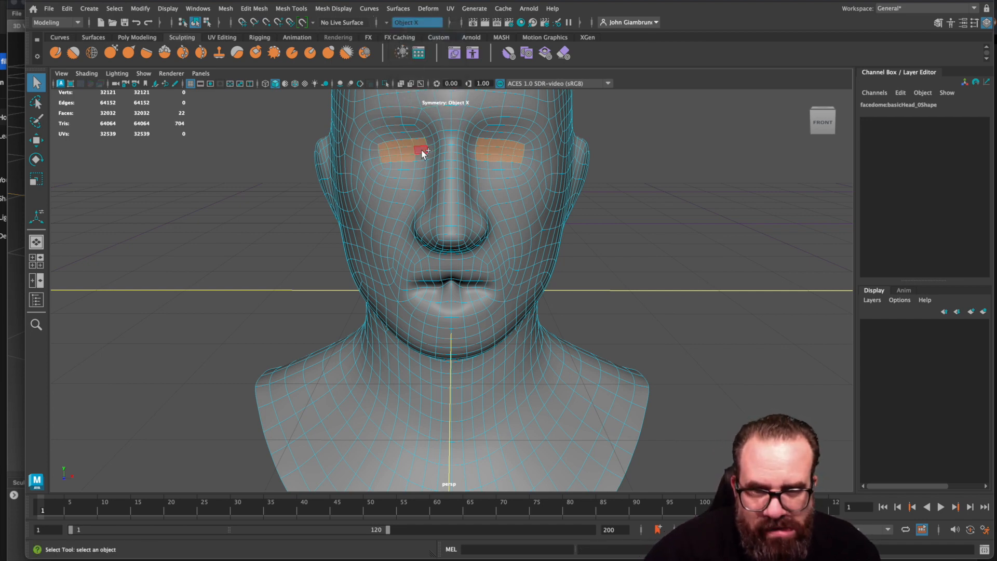
key("Delete")
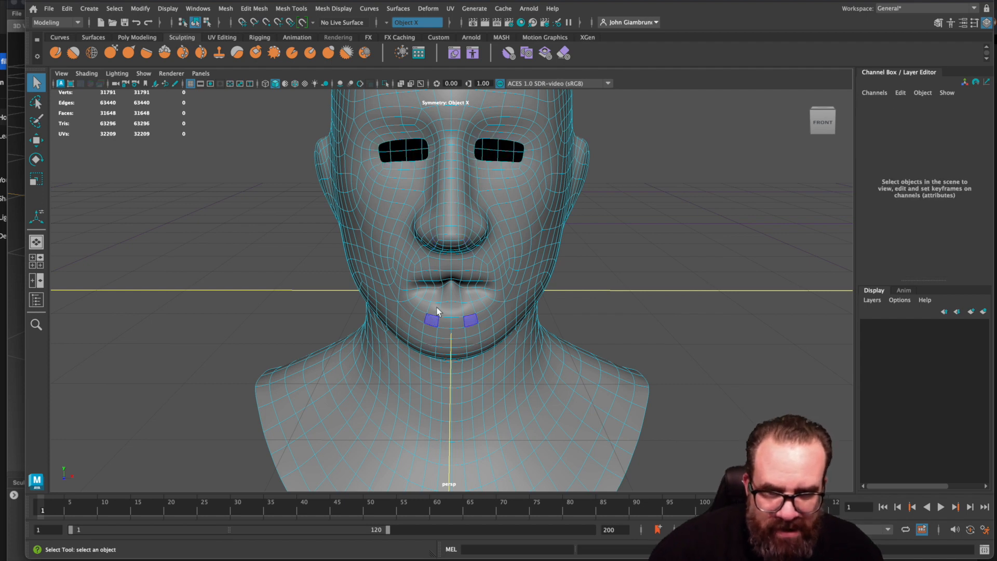
Step: Delete the faces between the lips symmetrically to cut a mouth opening
left_click(424, 284)
left_click(431, 285, "shift")
left_click(439, 284, "shift")
left_click(447, 281, "shift")
left_click(451, 286, "shift")
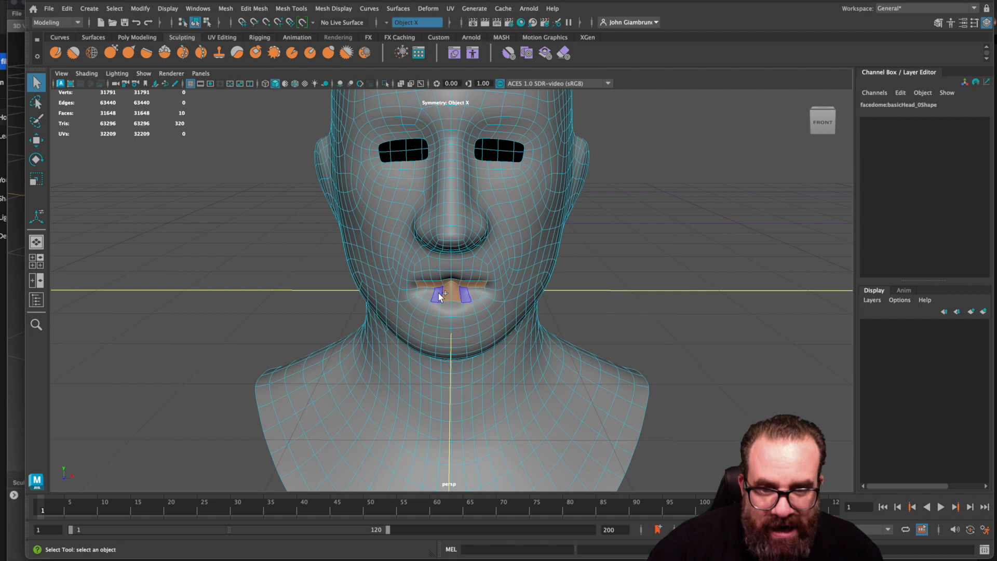
left_click(433, 296, "shift")
left_click(427, 294, "shift")
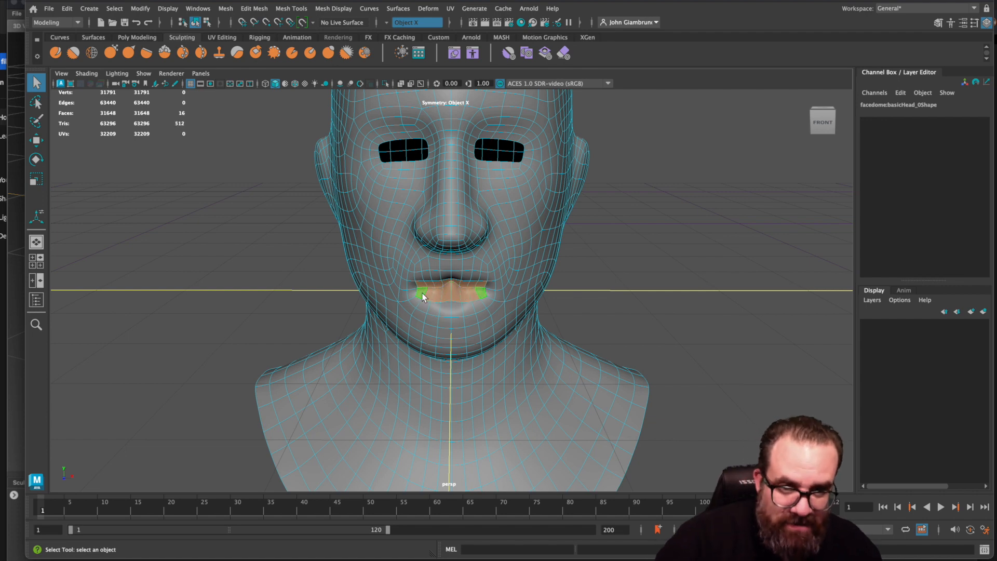
key("Delete")
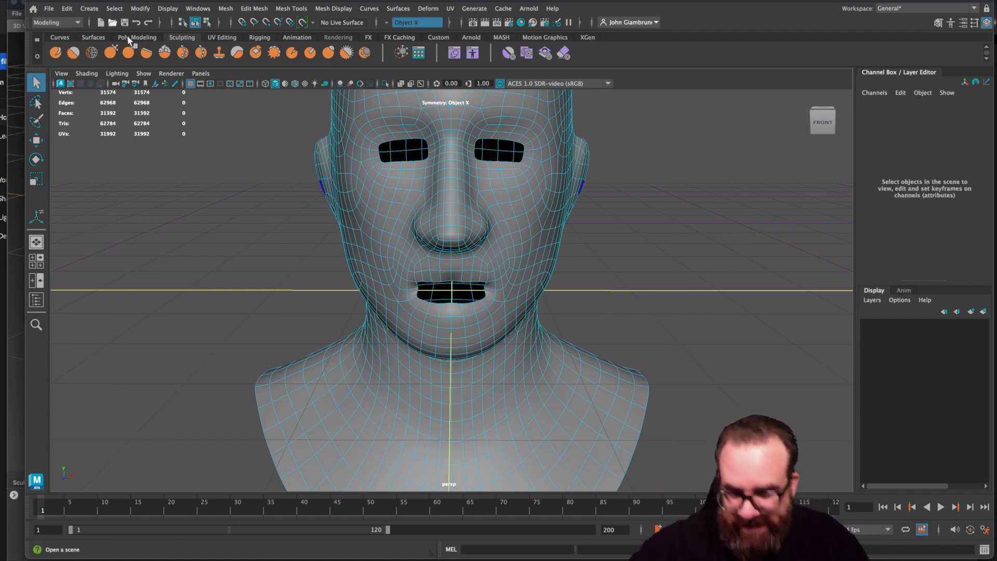
Step: Return the head to object mode and examine its eye and mouth openings from several angles
left_click_drag(526, 304, 469, 239, "alt")
right_click_drag(468, 238, 512, 220)
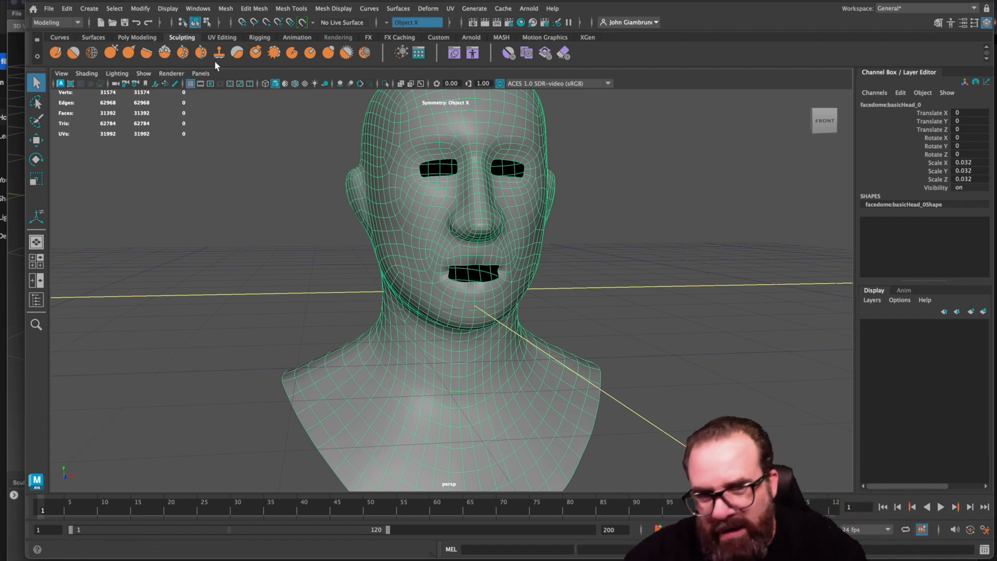
mouse_move(551, 238)
left_mouse_down("alt")
mouse_move(606, 245)
mouse_move(545, 244)
left_mouse_up("alt")
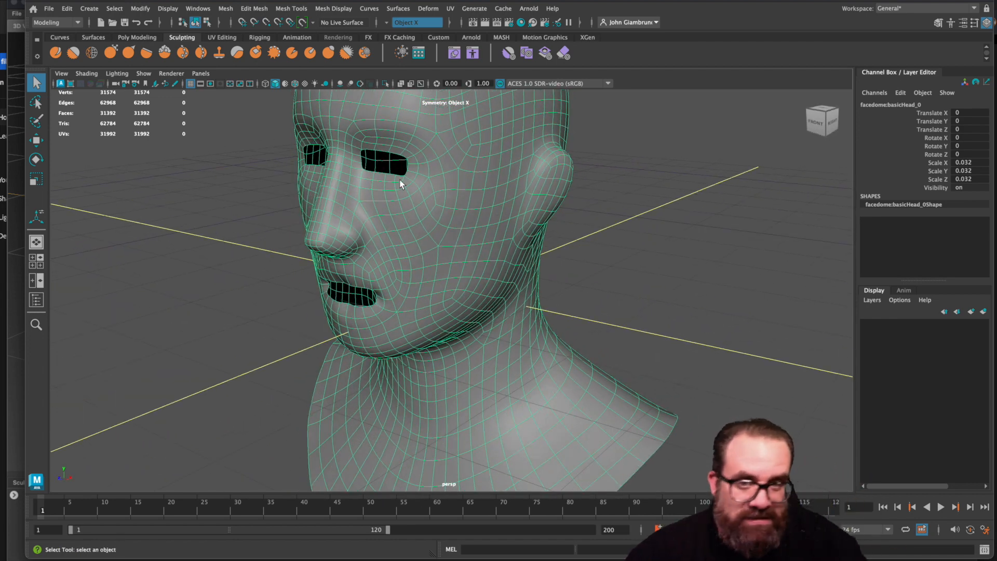
left_click_drag(399, 183, 443, 201, "alt")
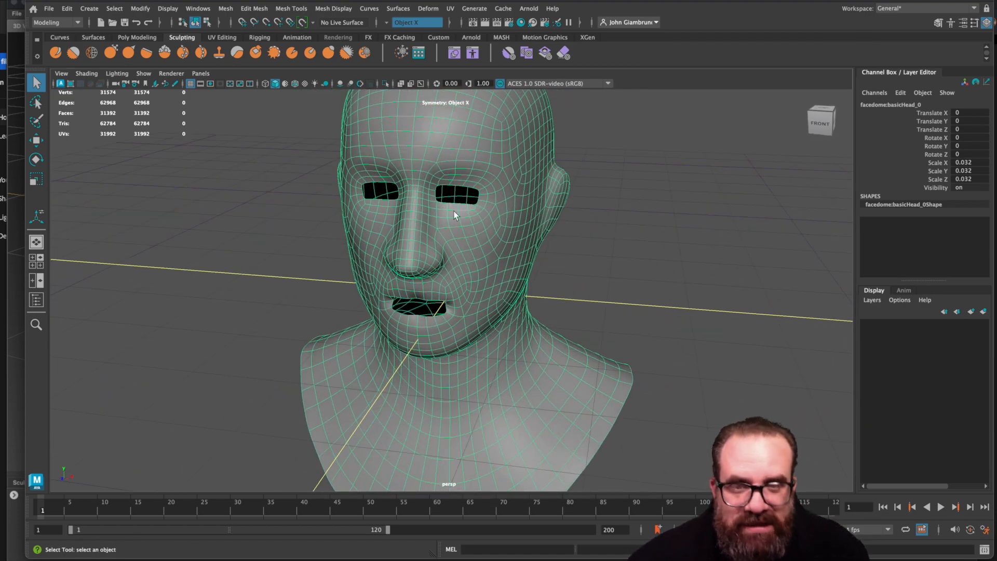
Step: Switch to Mudbox, open the recent file AsokaMud3.mud without saving the current scene to view its head from the front, and return to Maya
left_click(22, 169)
left_click(17, 14)
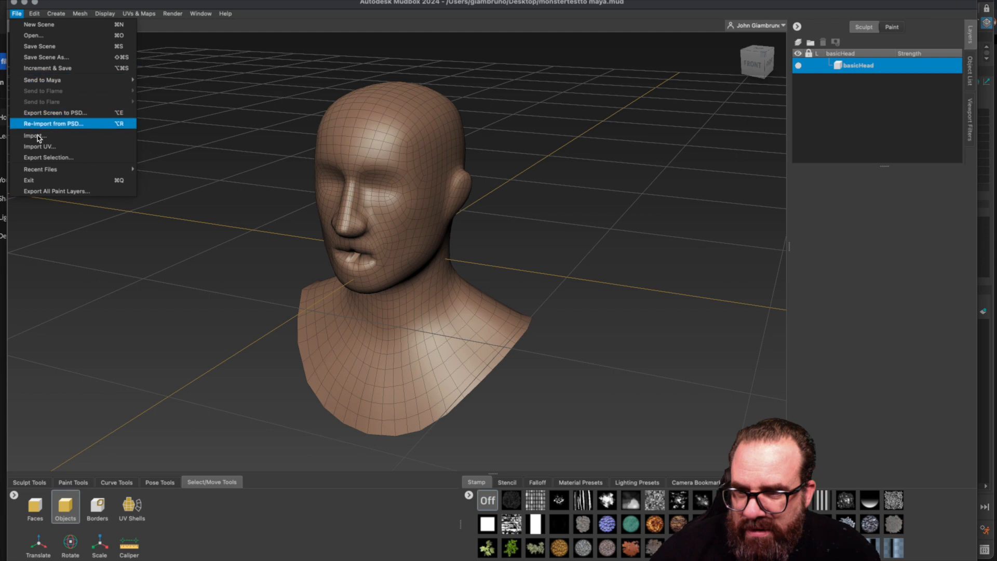
mouse_move(52, 169)
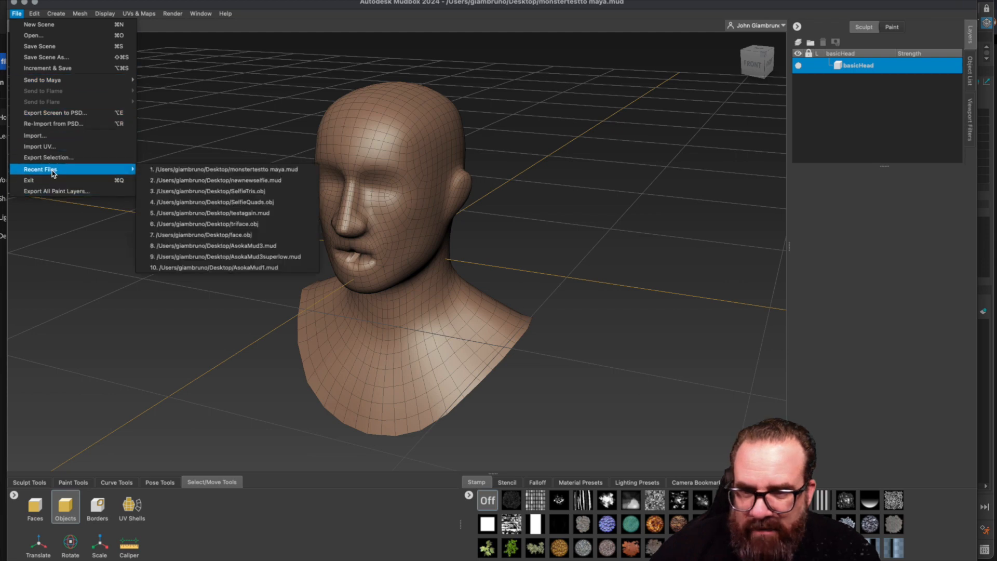
left_click(243, 247)
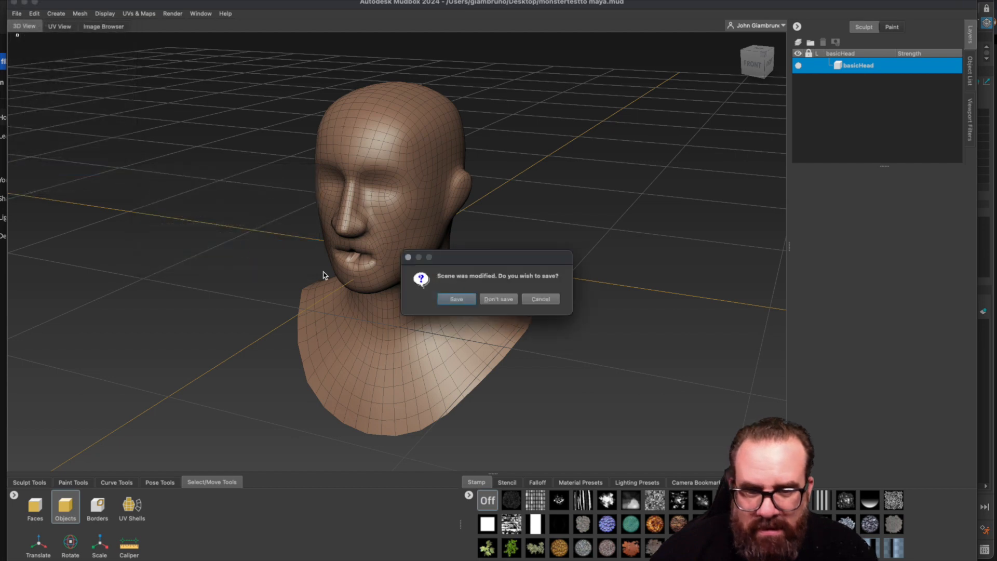
left_click(496, 300)
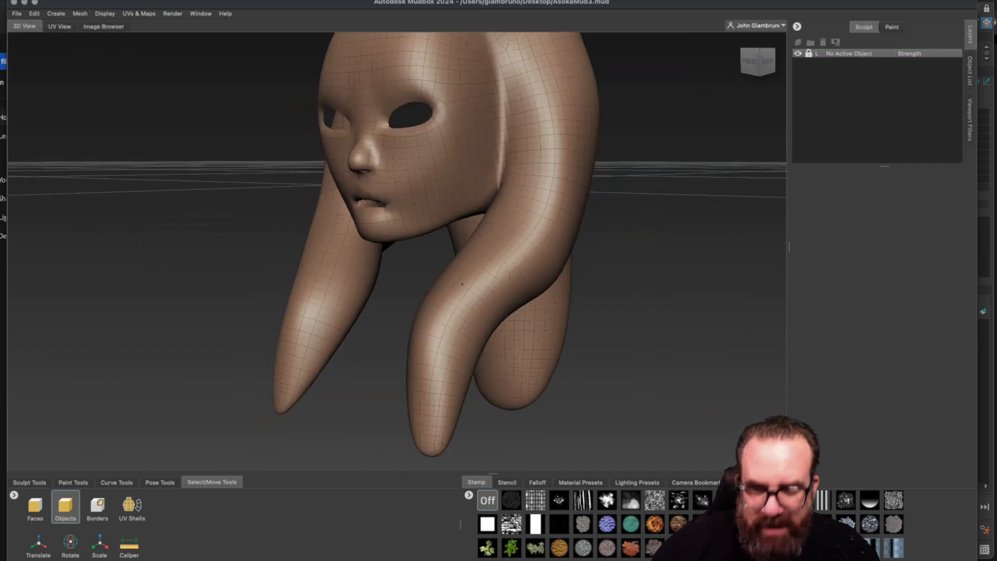
left_click_drag(371, 310, 455, 312, "alt")
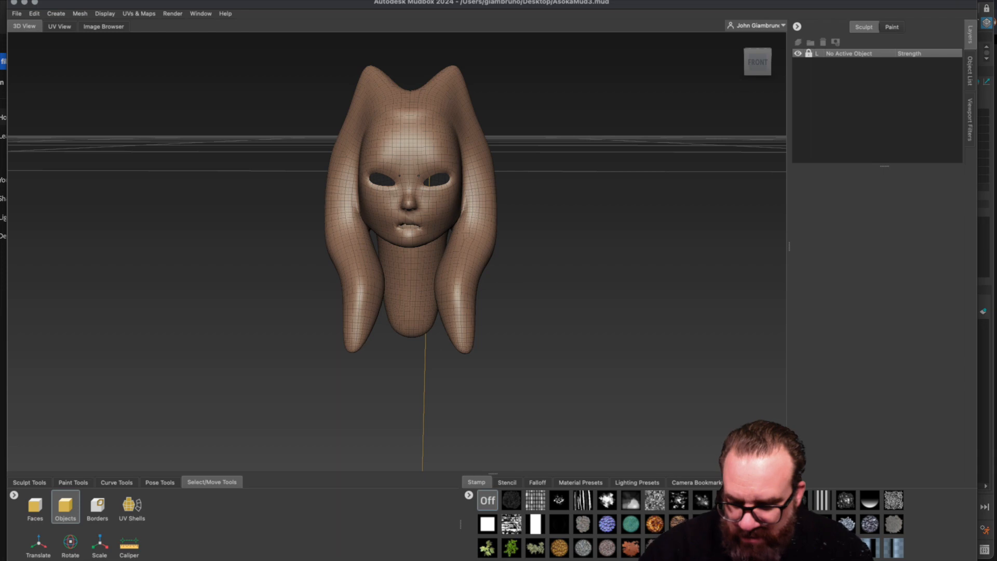
key("super+Tab")
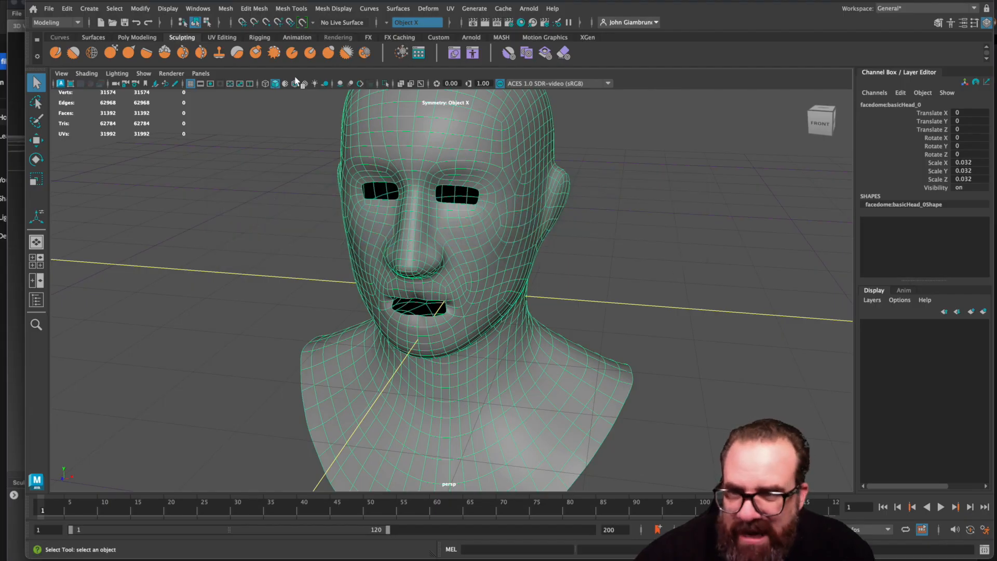
Step: Open the recent scene NewAshasokaHeadAgain.mb without saving the current untitled scene
left_click(49, 8)
mouse_move(140, 337)
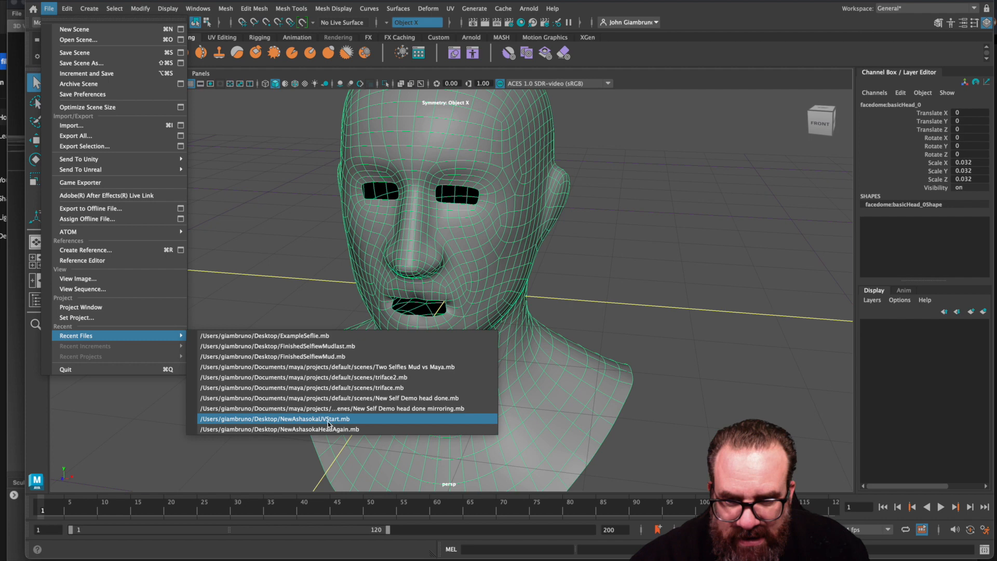
left_click(302, 430)
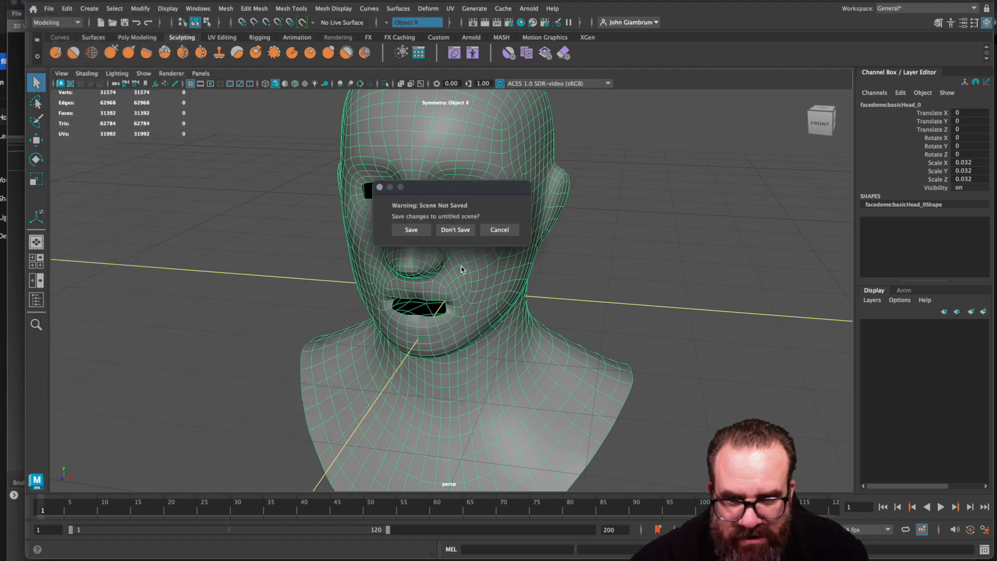
left_click(451, 230)
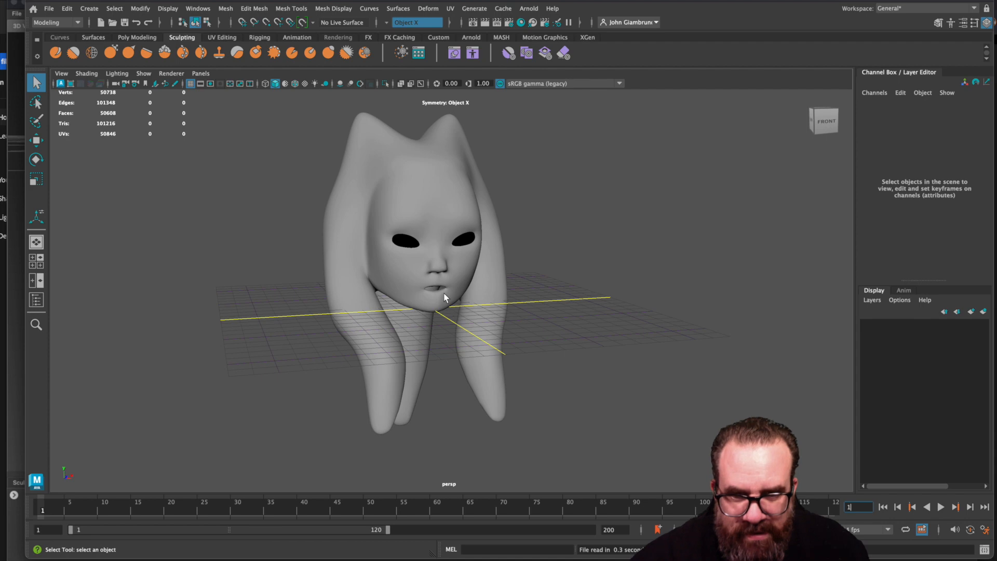
Step: Select the character head mesh and examine its wireframe topology and eye and mouth openings from the front and side
left_click(444, 297)
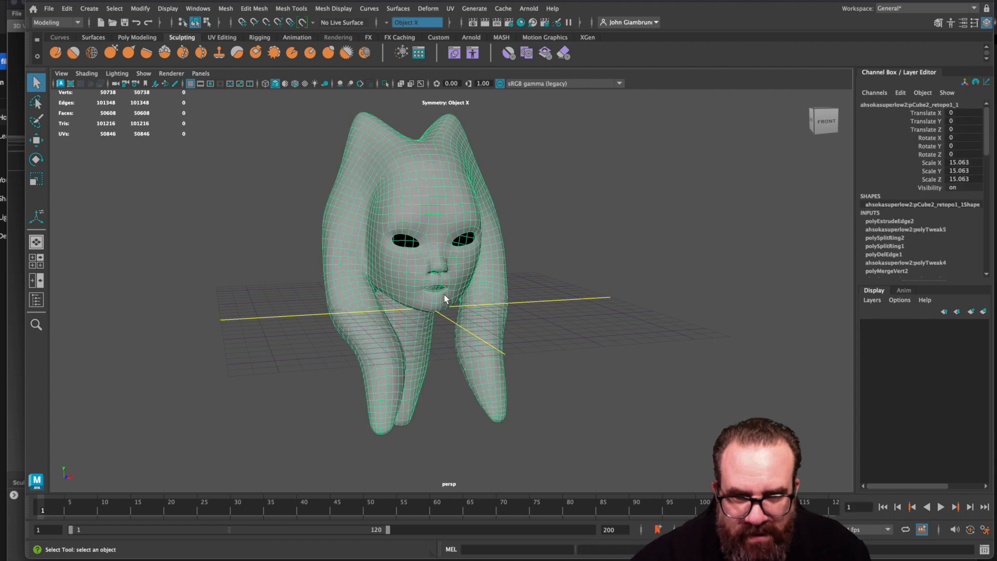
key("f")
left_click_drag(445, 300, 435, 317, "alt")
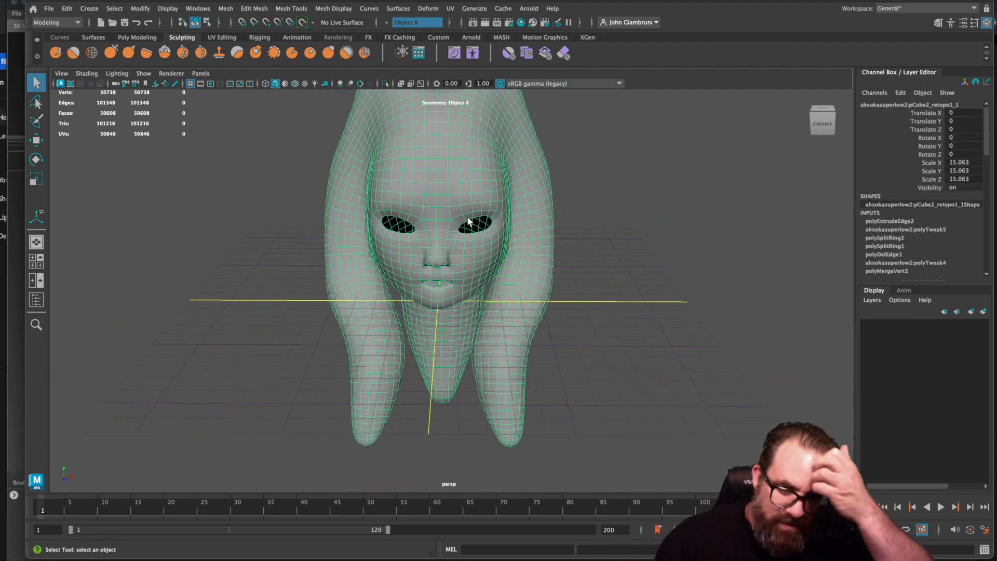
left_click_drag(526, 223, 663, 331, "alt")
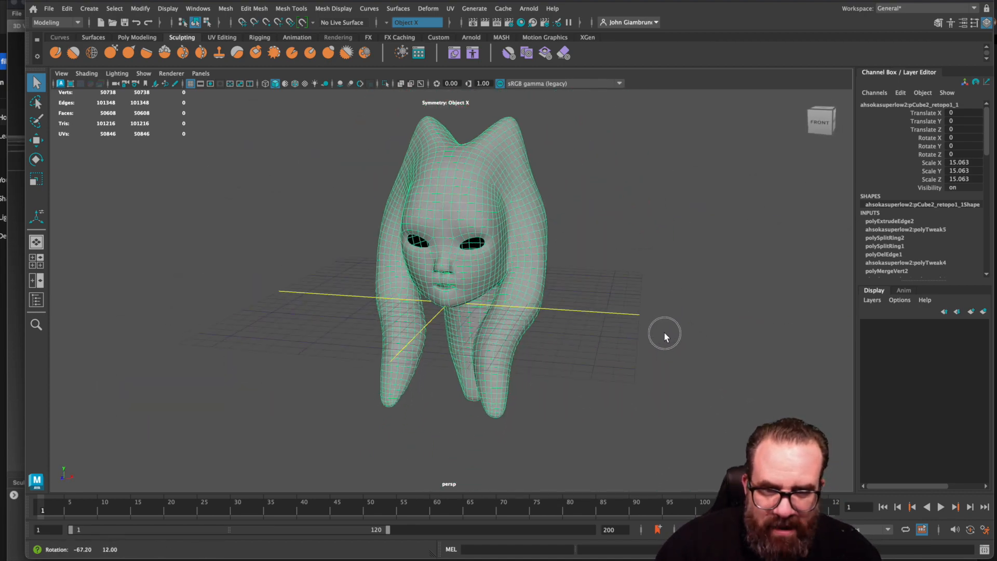
scroll(638, 323, "up", 6)
key("alt")
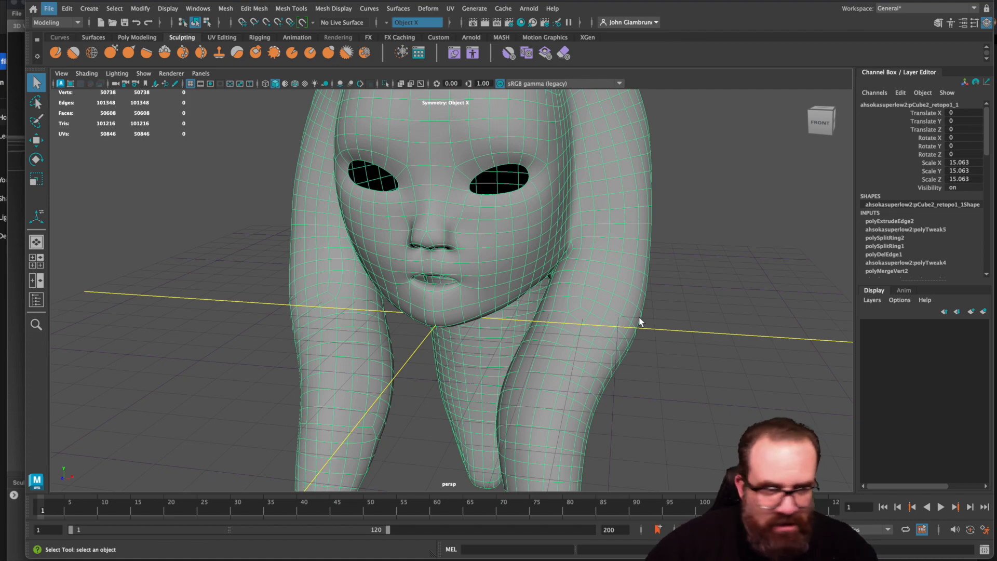
scroll(709, 231, "down", 5)
left_click_drag(709, 232, 543, 274, "alt")
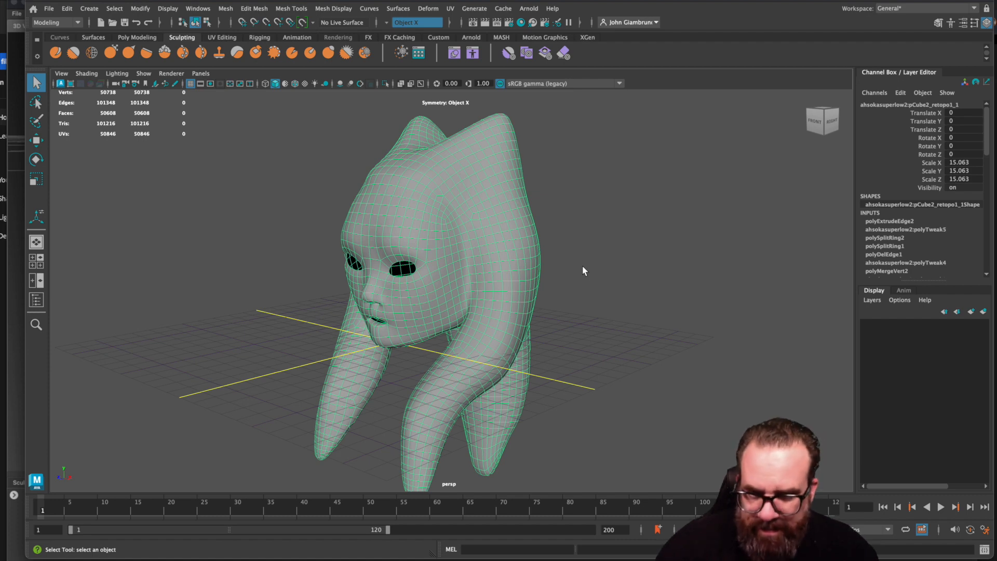
Step: Open the recent scene ExampleSeflie.mb without saving changes to the current head scene
left_click(49, 9)
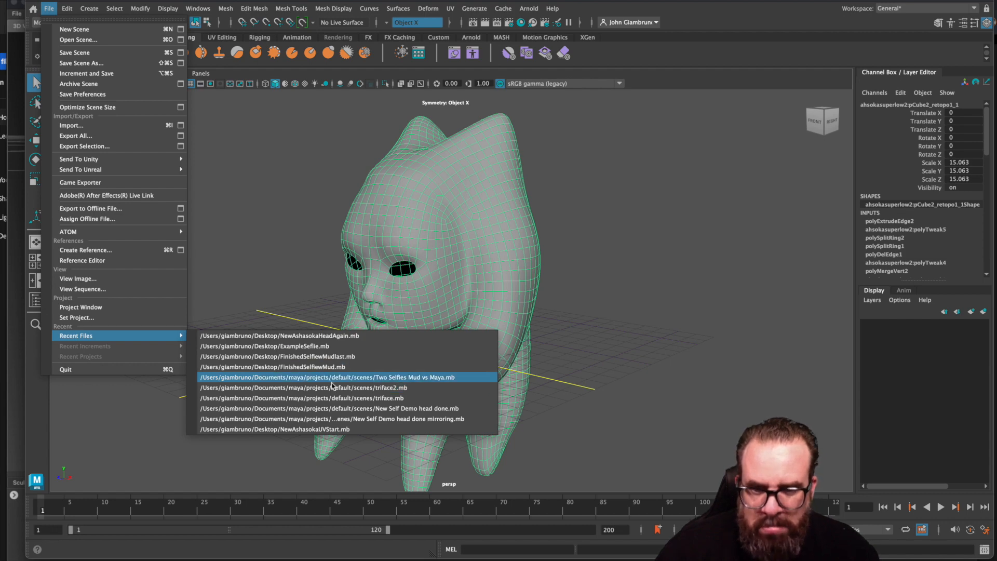
left_click(313, 346)
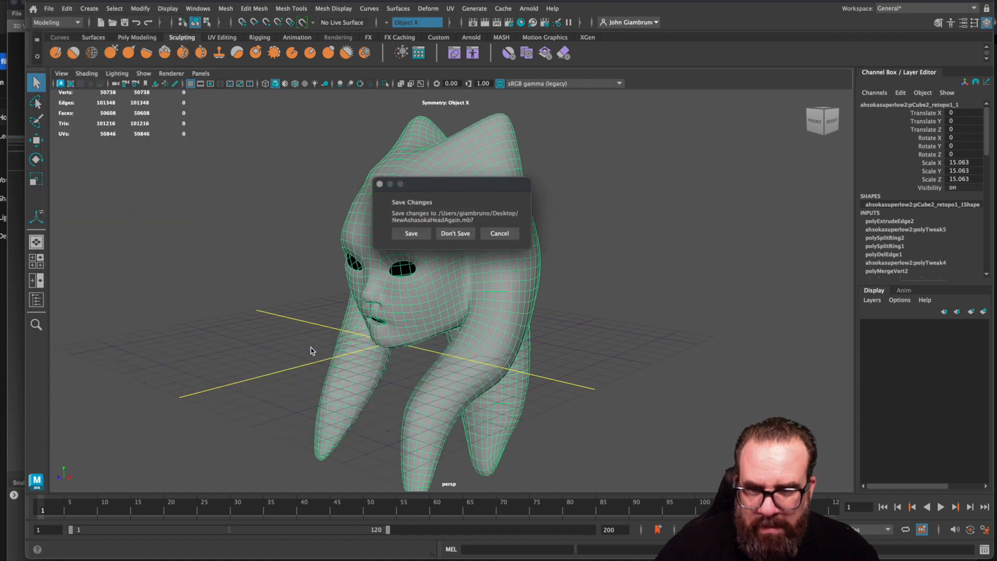
left_click(450, 236)
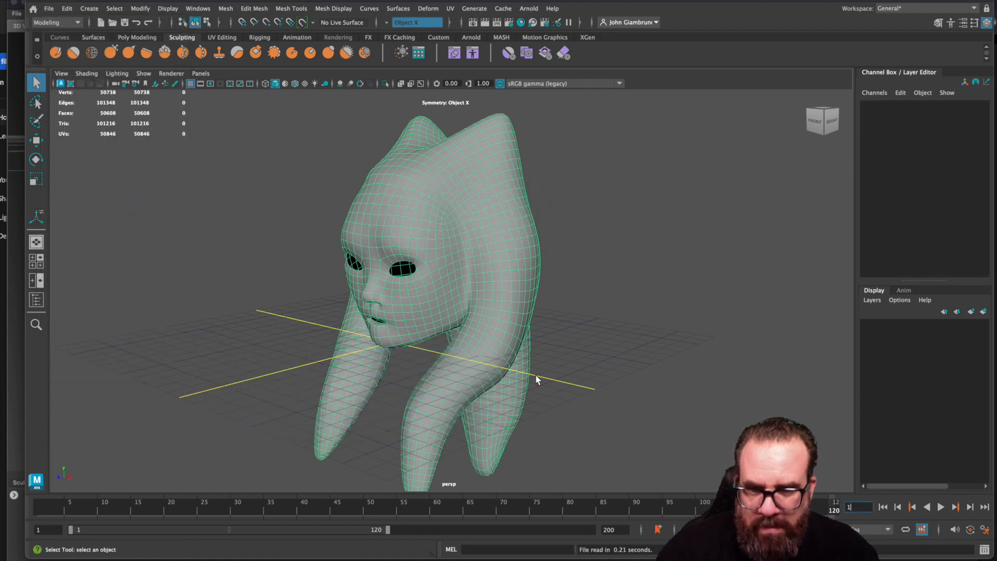